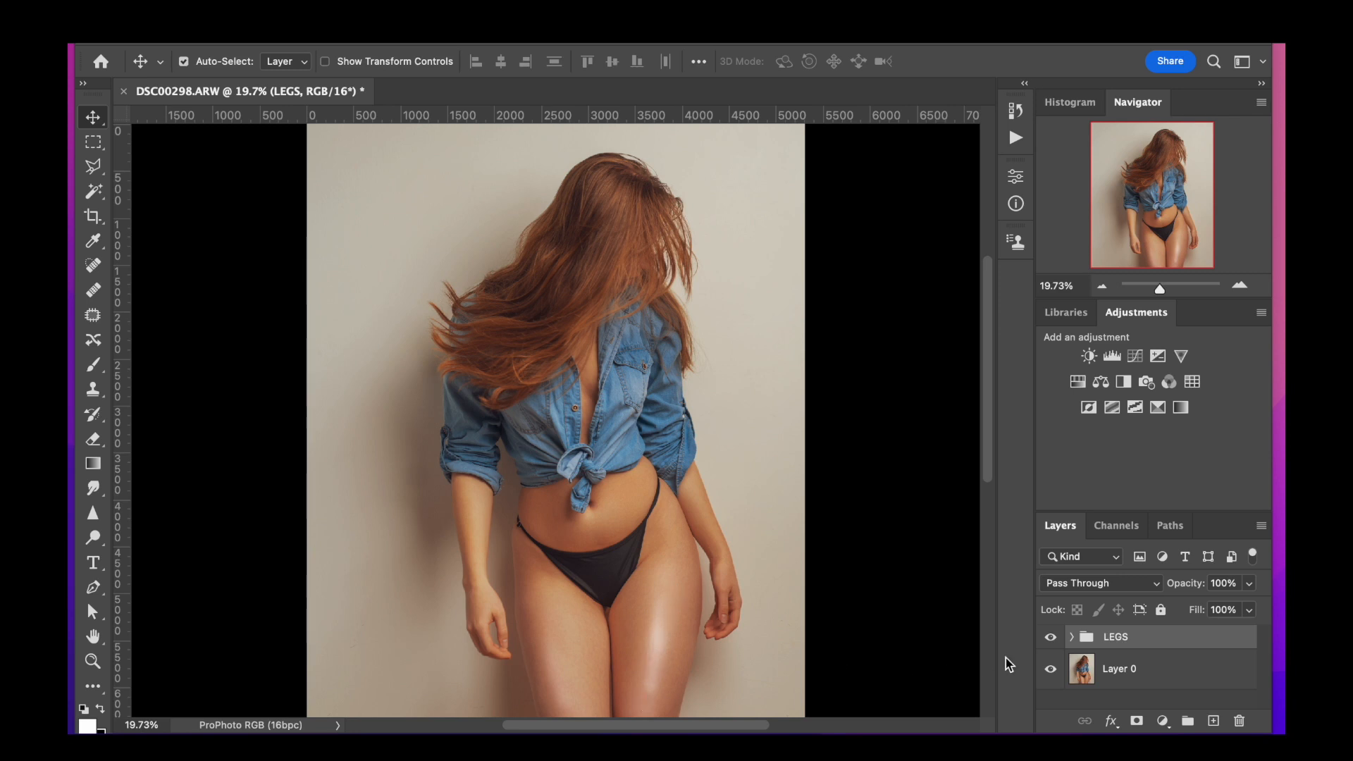
- Toggle the LEGS group's visibility off and on twice to compare the photo with and without the leg effect
click(1050, 637)
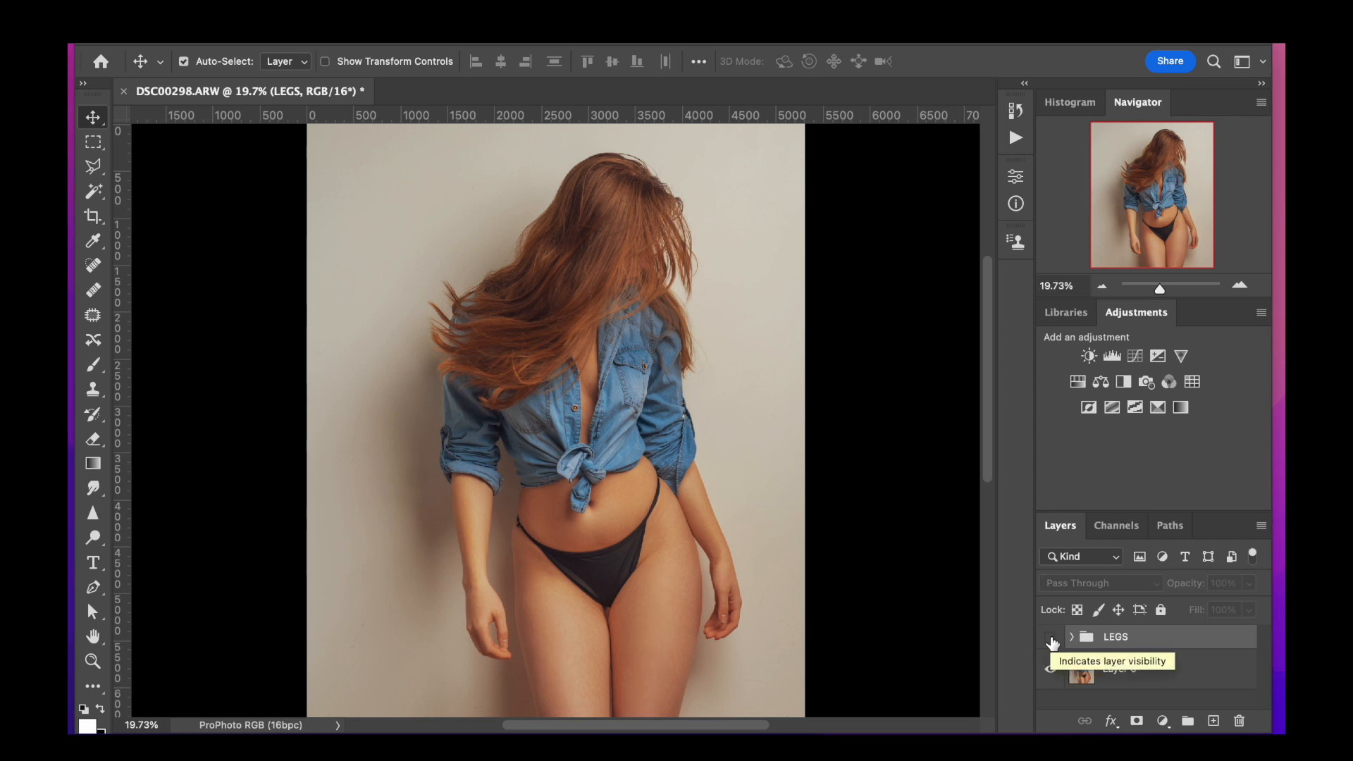
click(1050, 637)
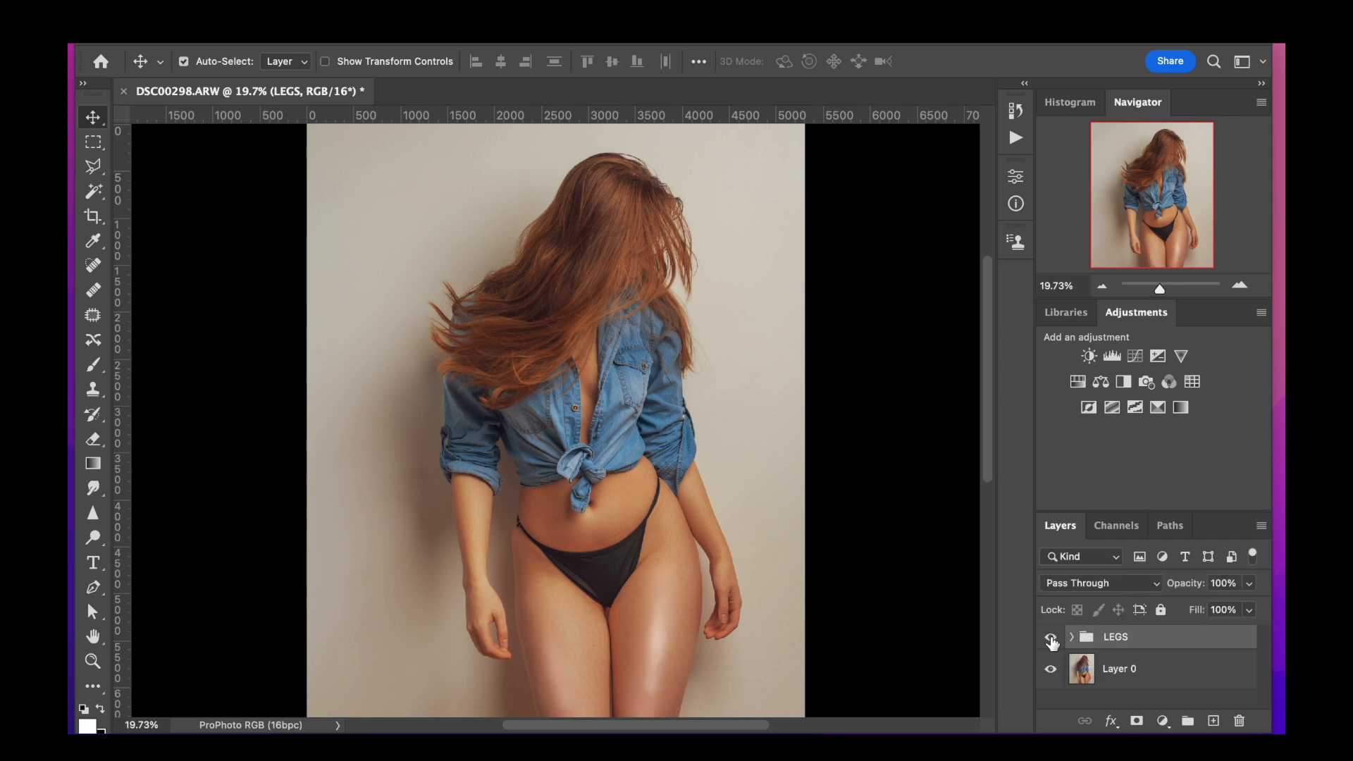
click(1051, 637)
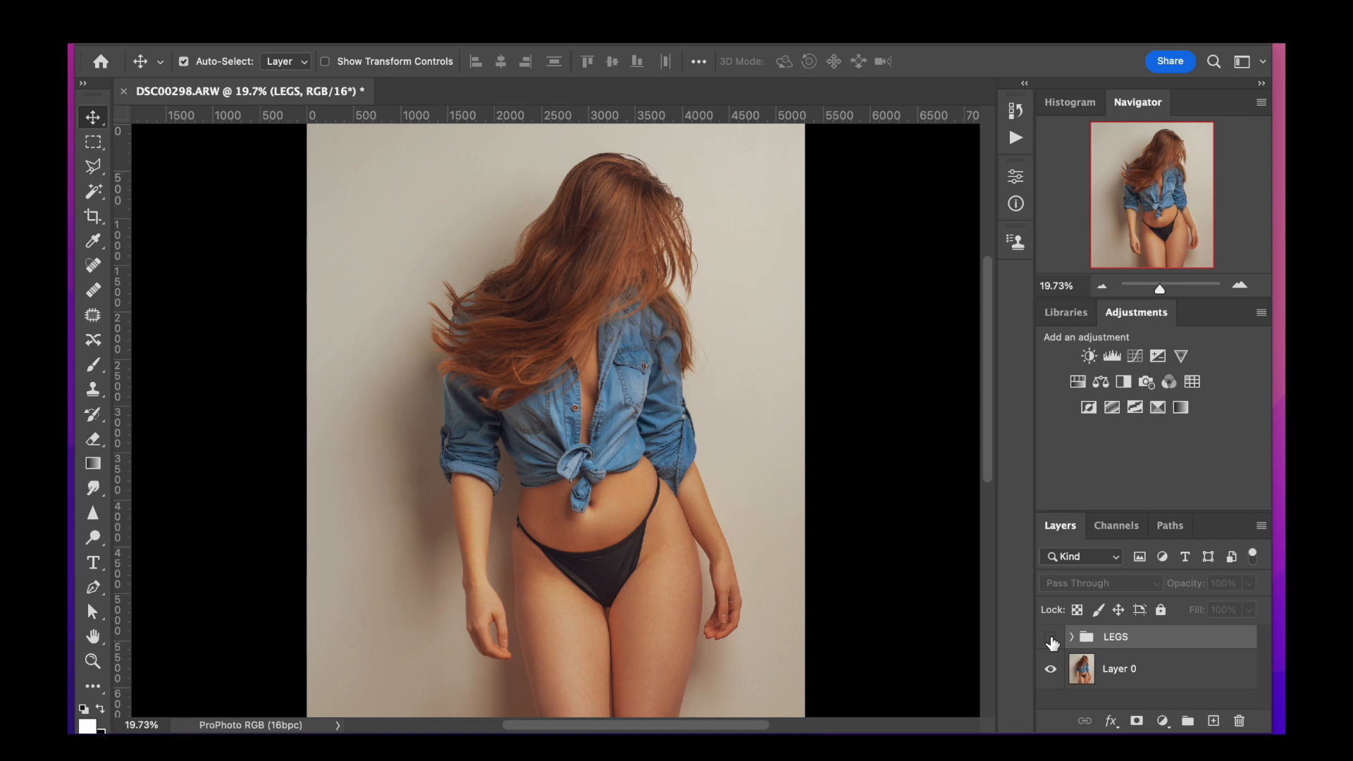
click(1051, 638)
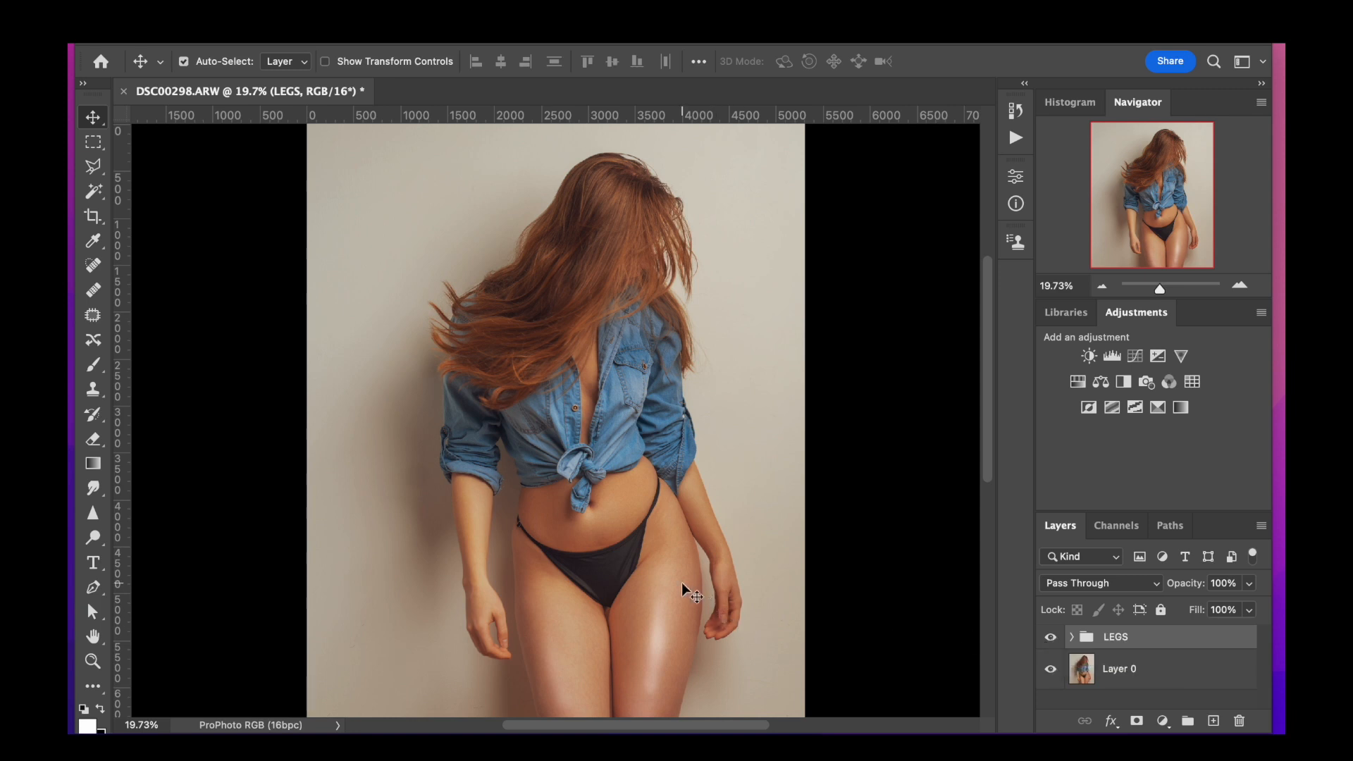
- Examine the glossy highlights and skin texture on both thighs up close and in the full picture
scroll(682, 582, up, 3)
scroll(681, 582, up, 5)
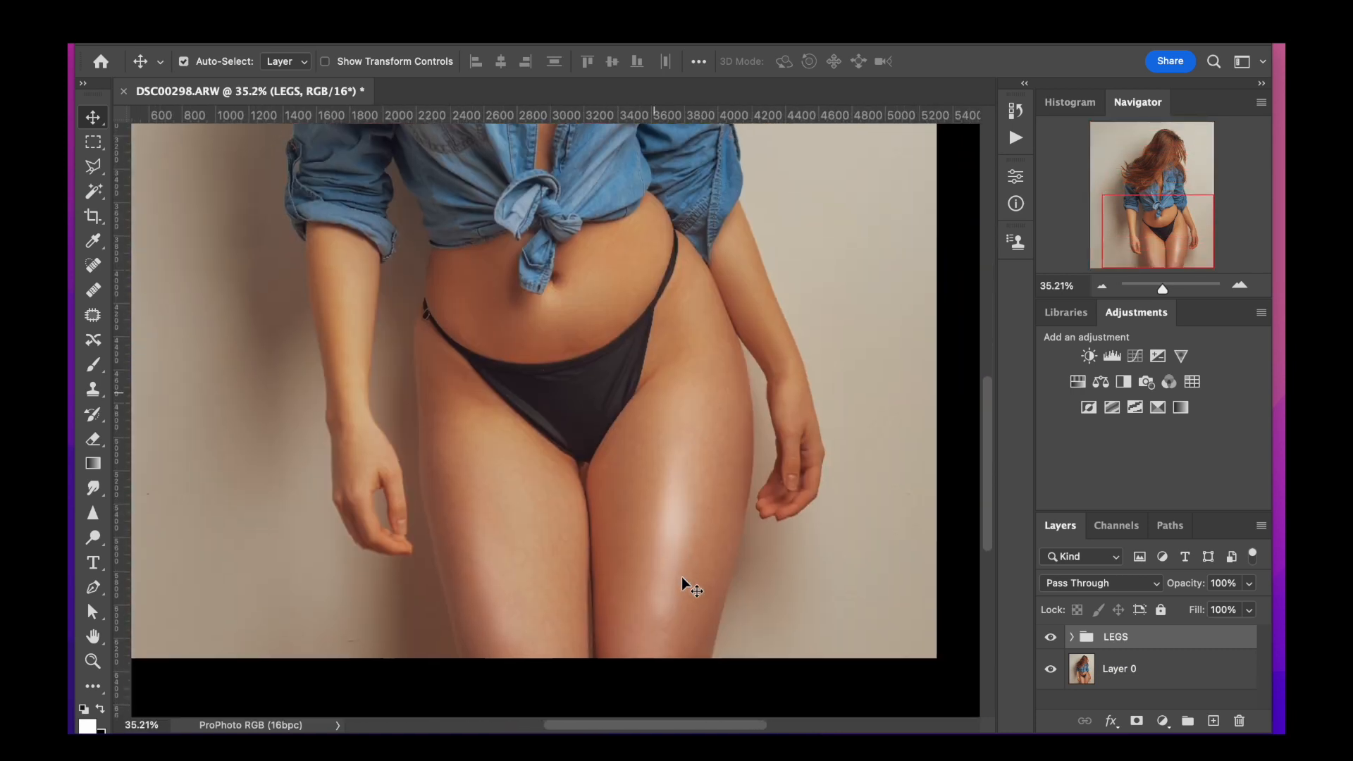
scroll(737, 498, down, 2)
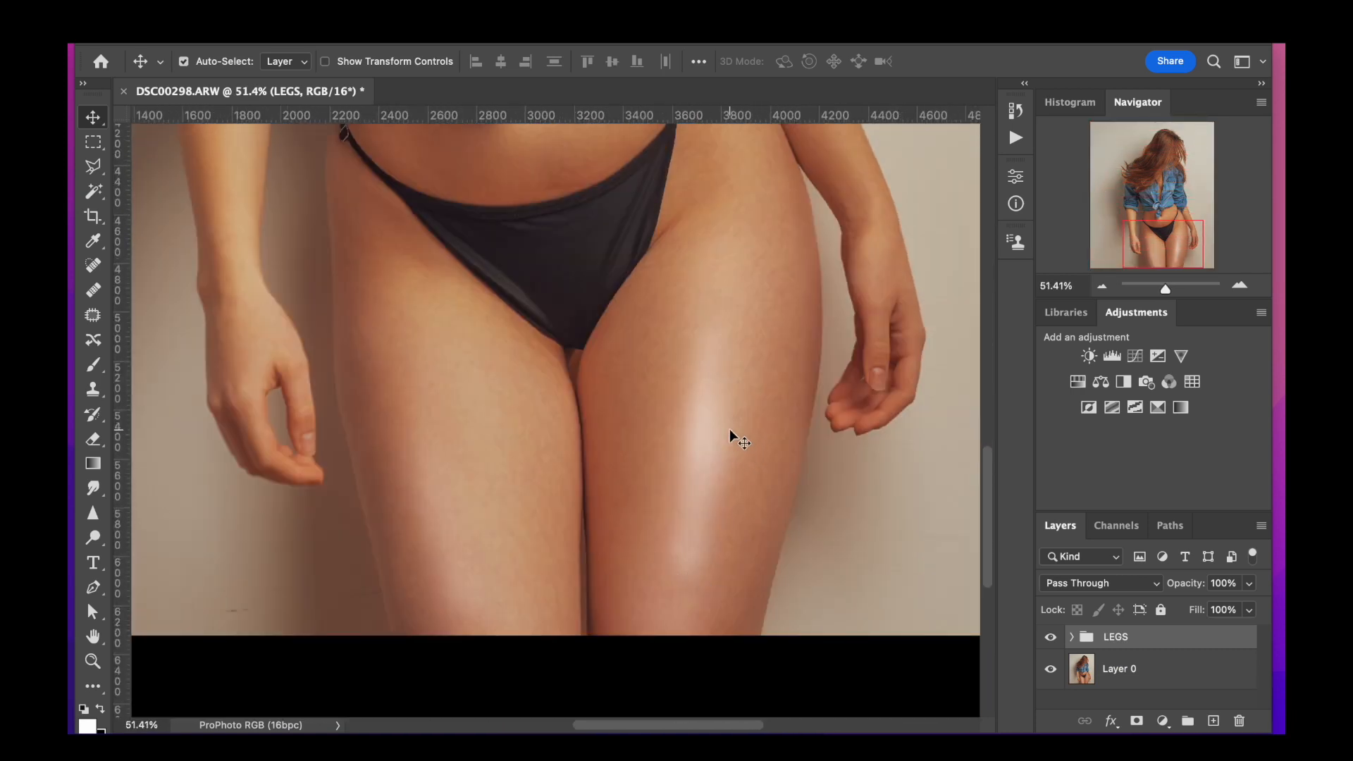
scroll(730, 437, up, 3)
scroll(729, 429, right, 3)
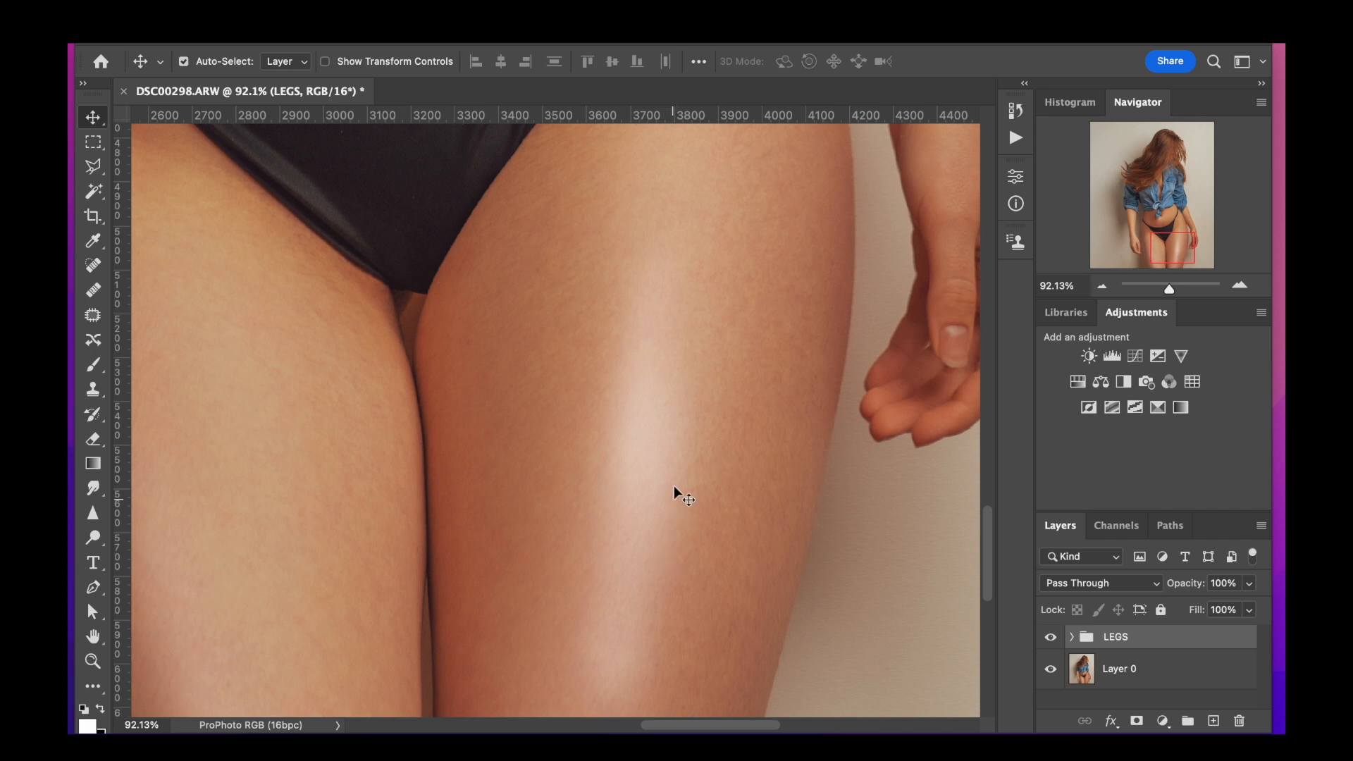
scroll(663, 444, up, 2)
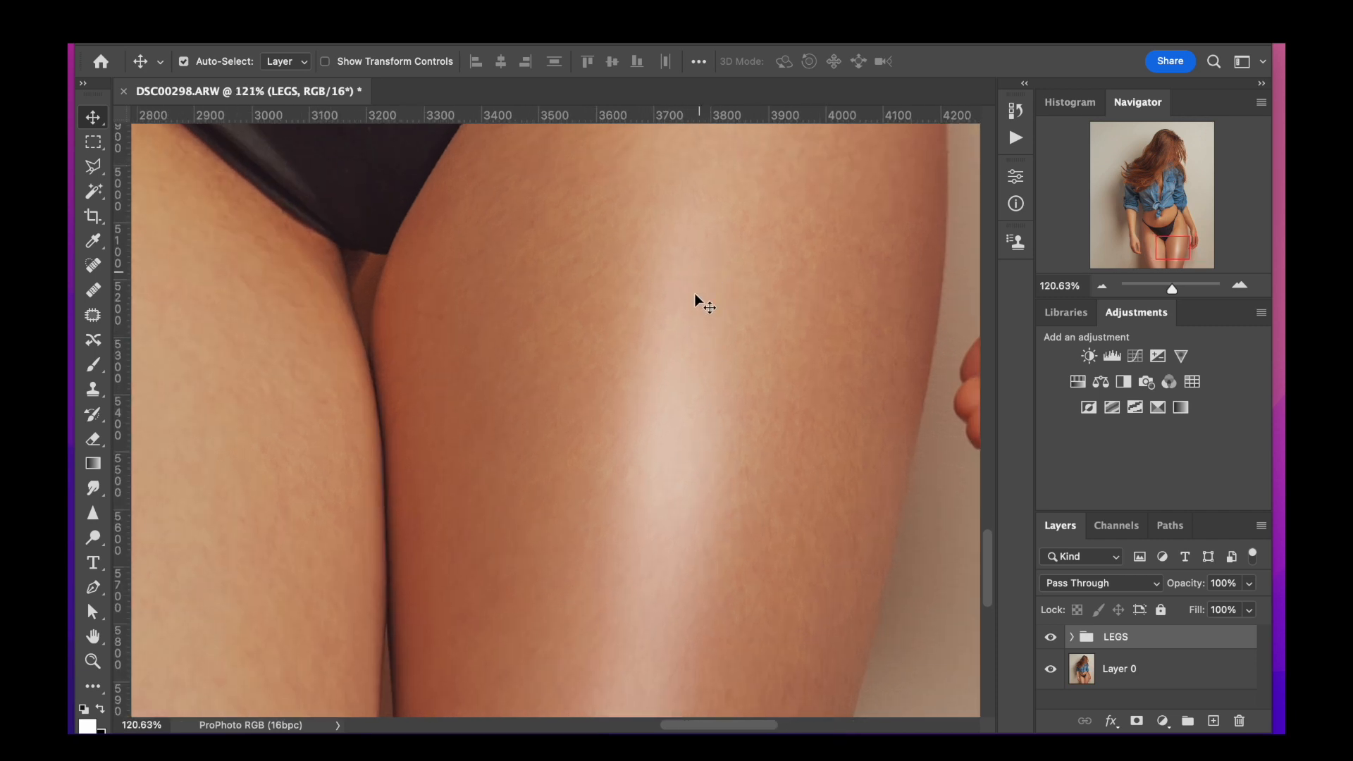
scroll(690, 404, down, 4)
scroll(691, 404, left, 4)
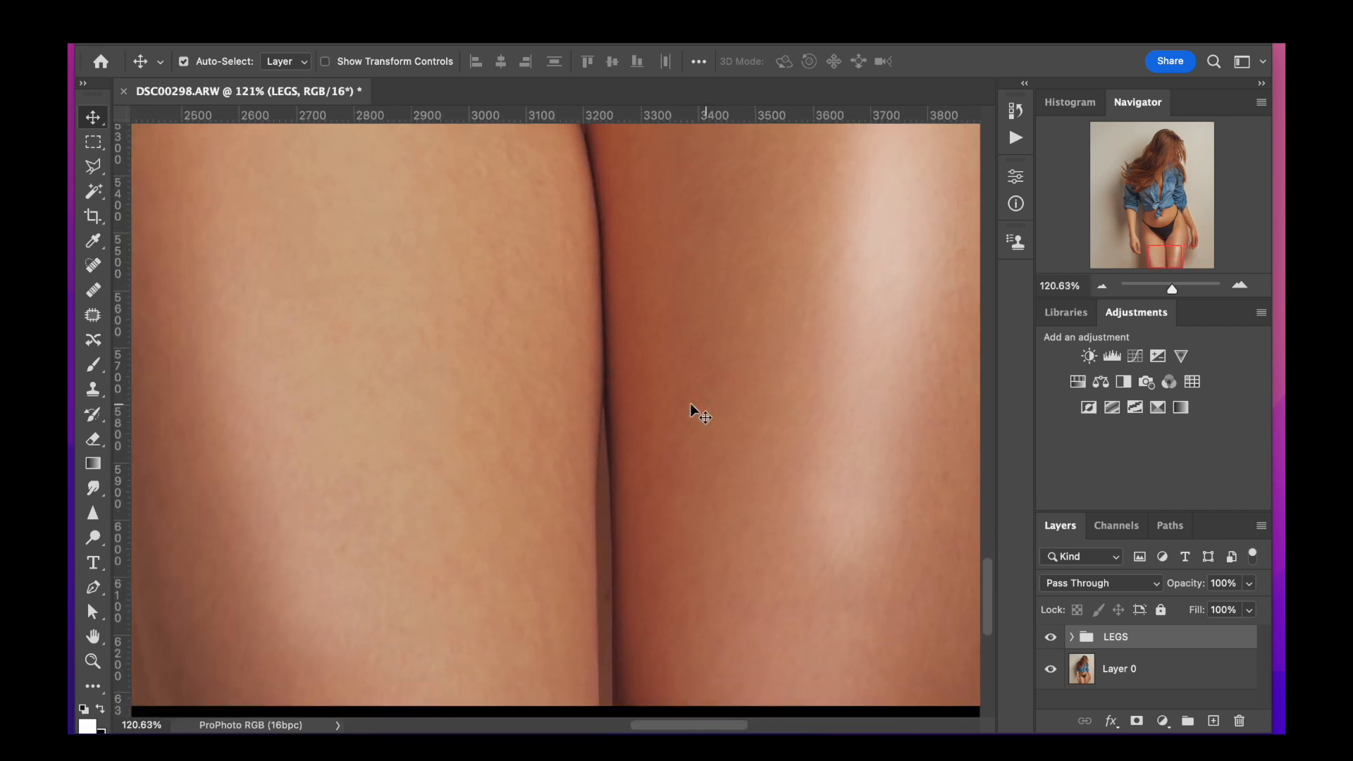
scroll(690, 404, down, 2)
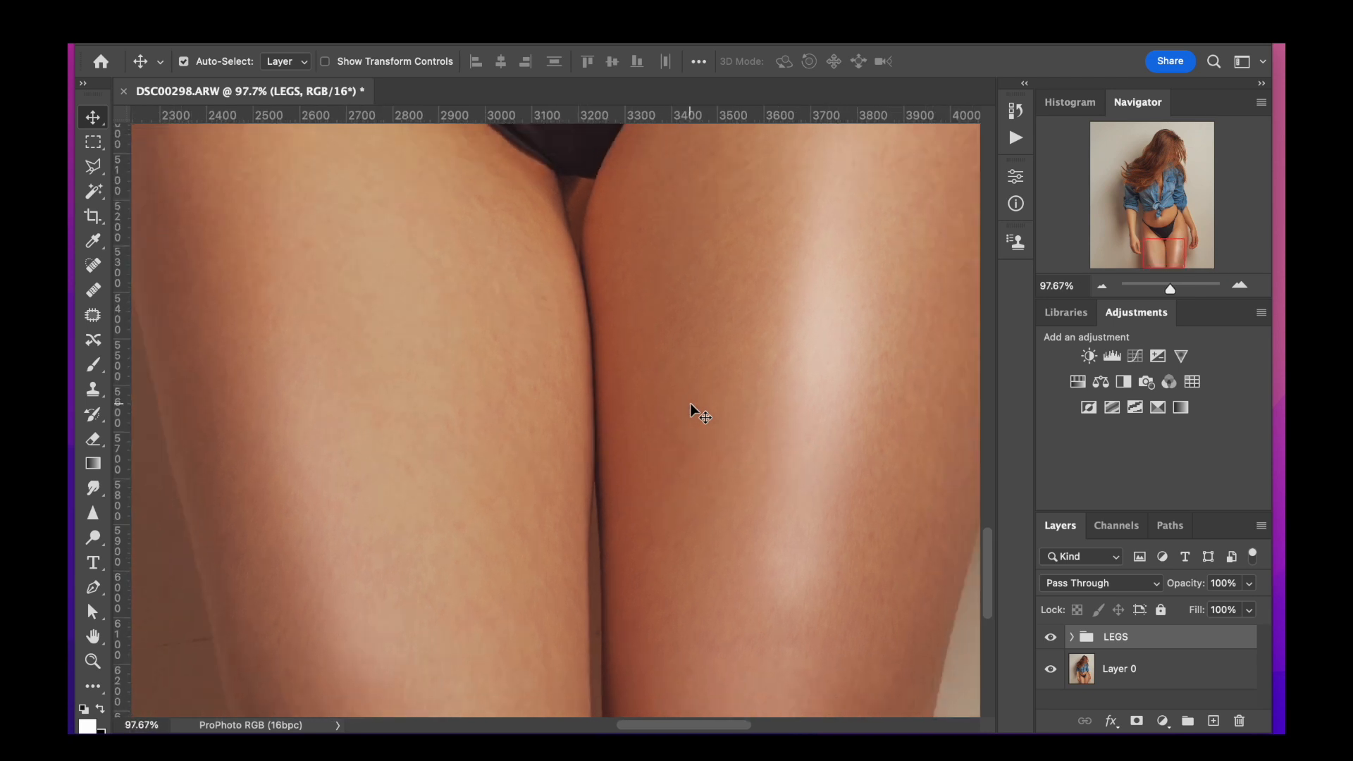
key(super+0)
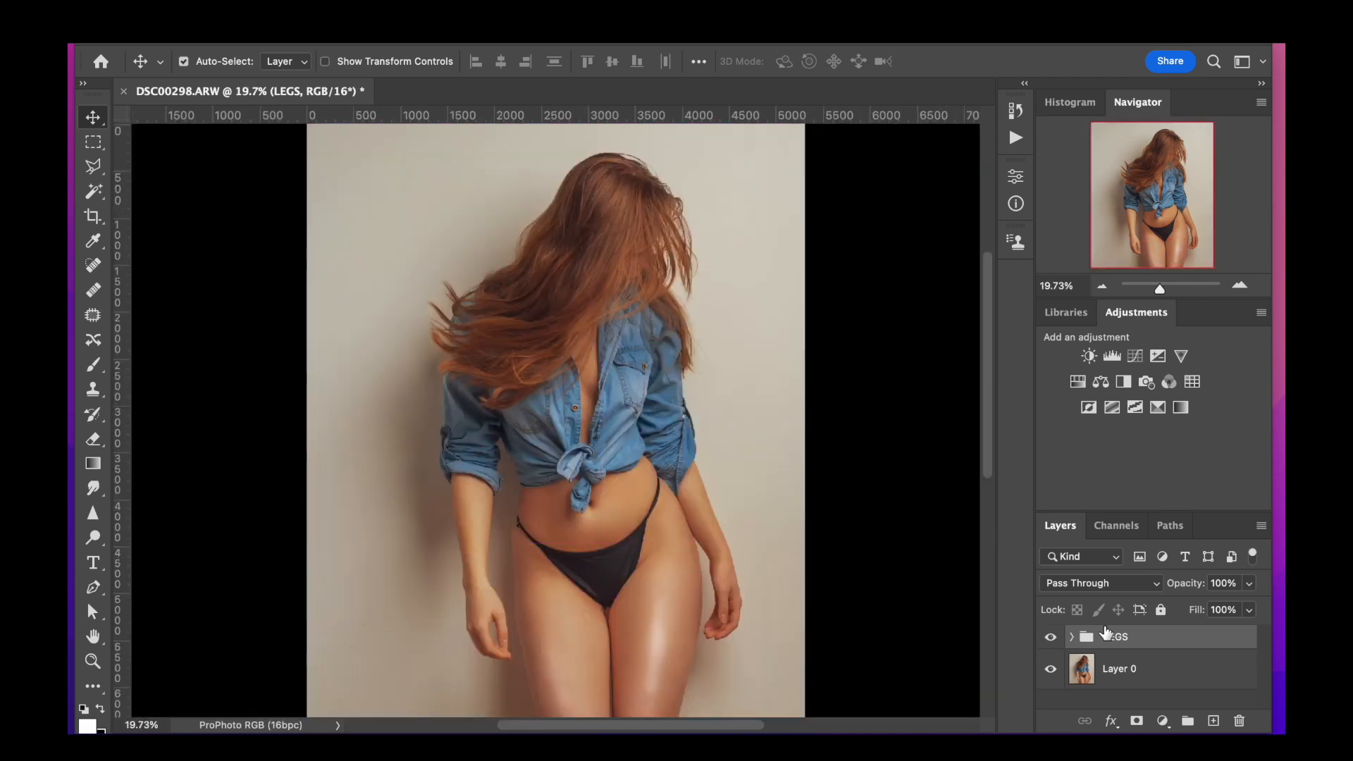
scroll(880, 559, down, 1)
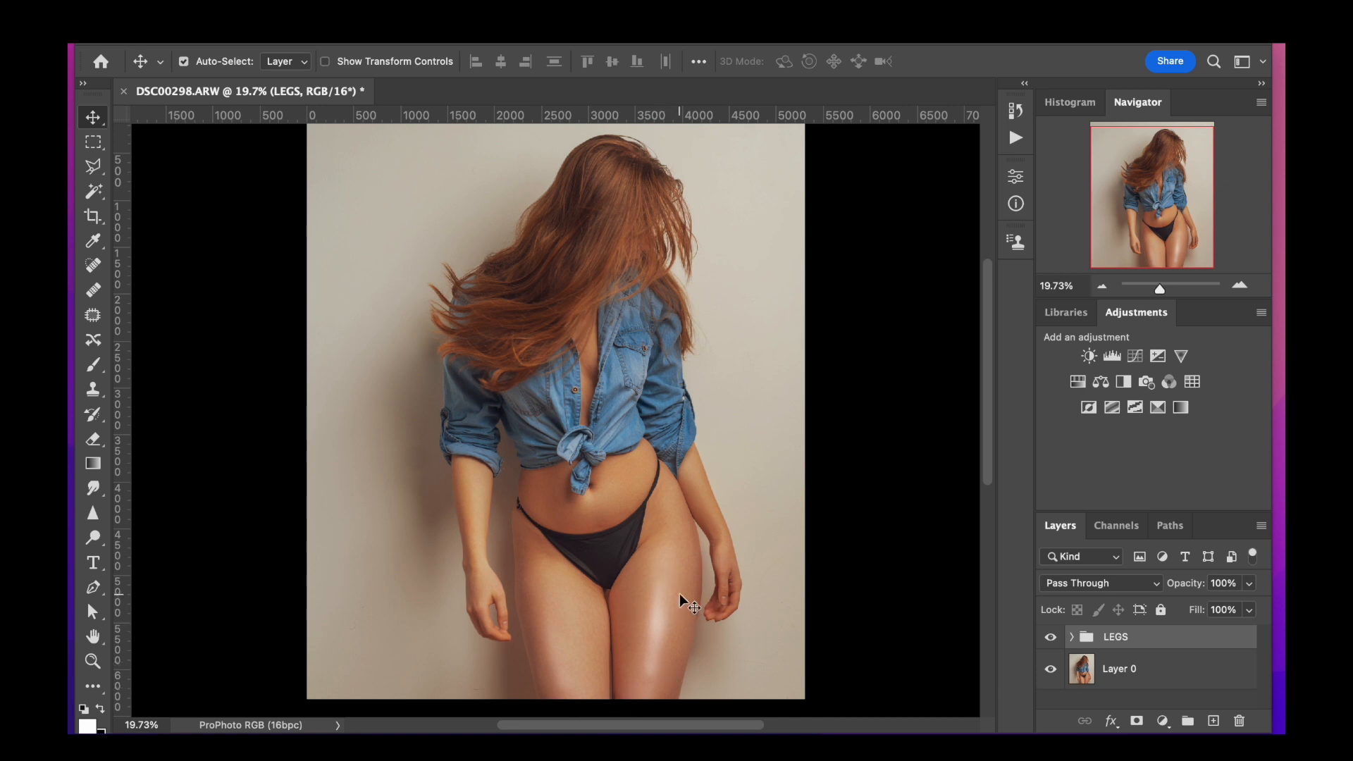
scroll(682, 595, up, 2)
scroll(680, 604, down, 1)
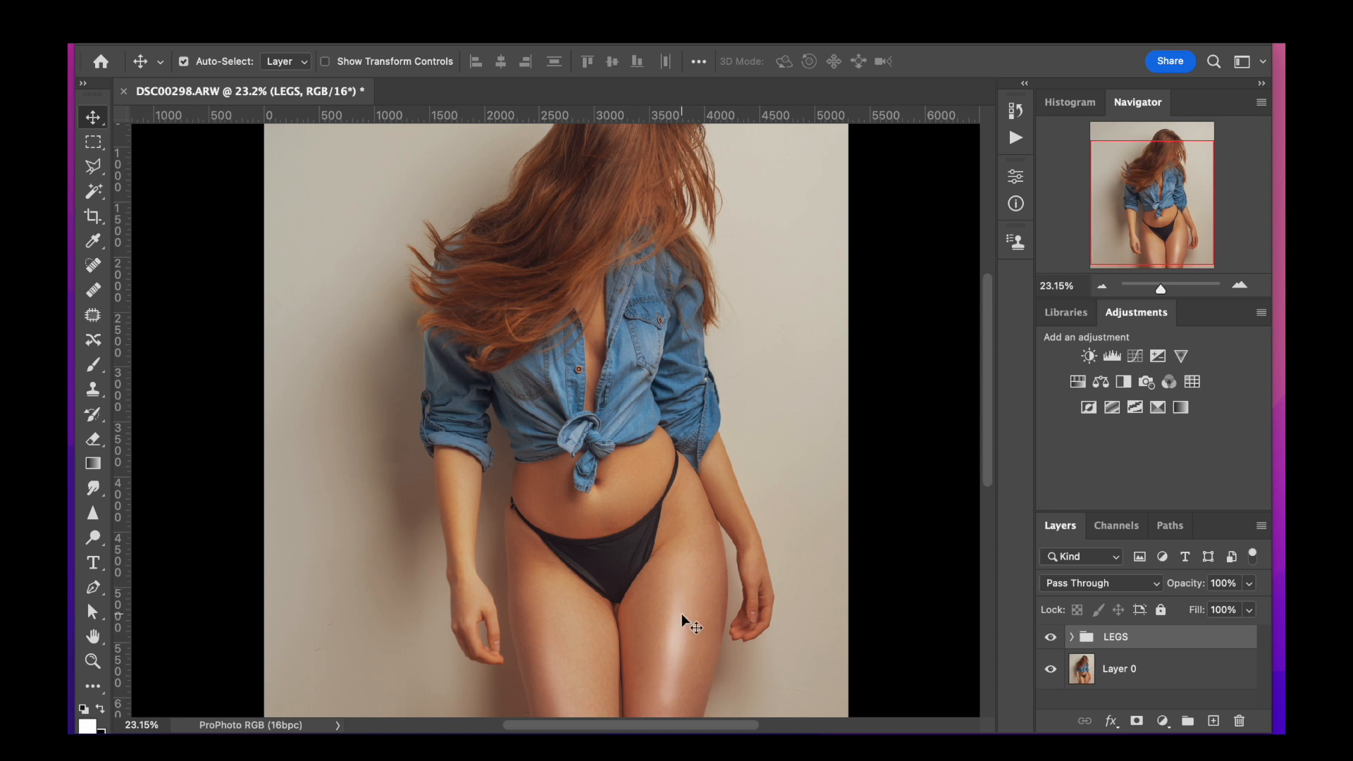
scroll(728, 626, up, 4)
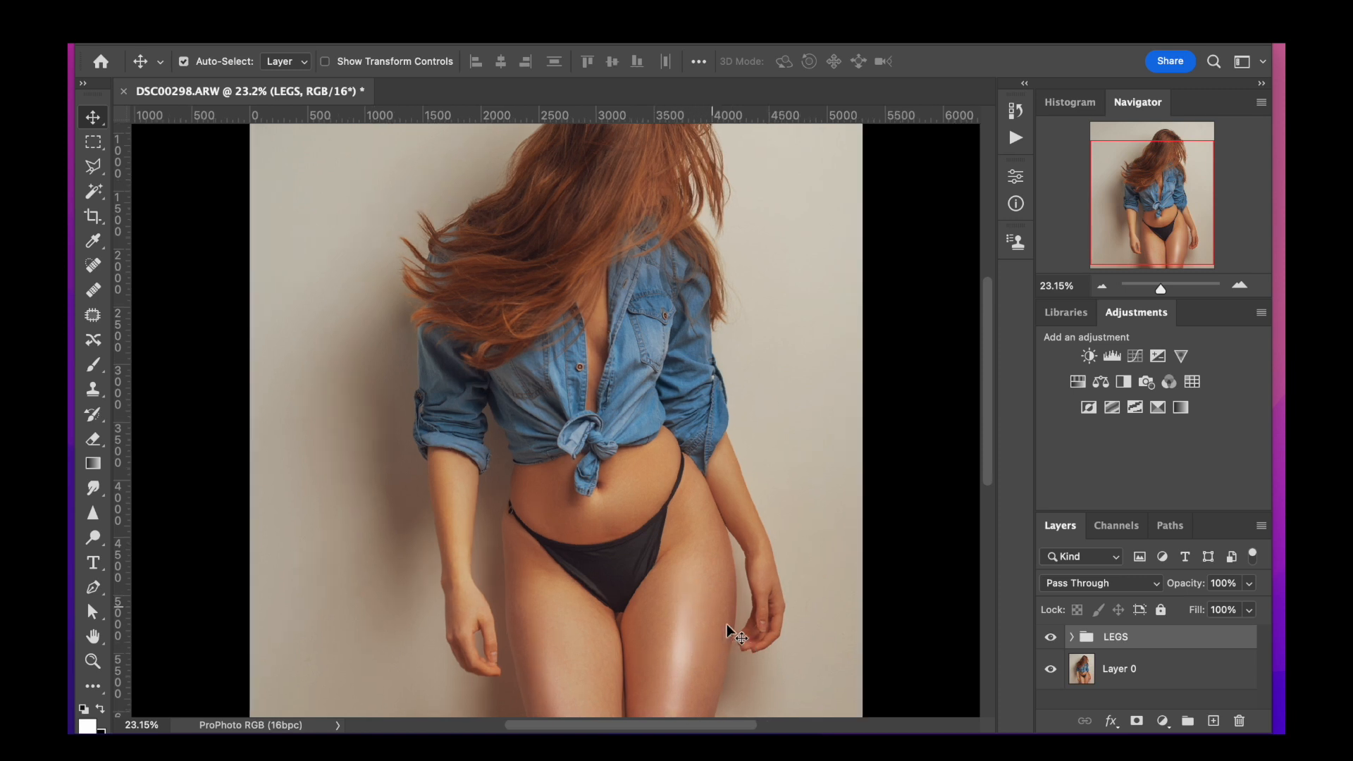
scroll(728, 630, down, 5)
scroll(727, 629, up, 4)
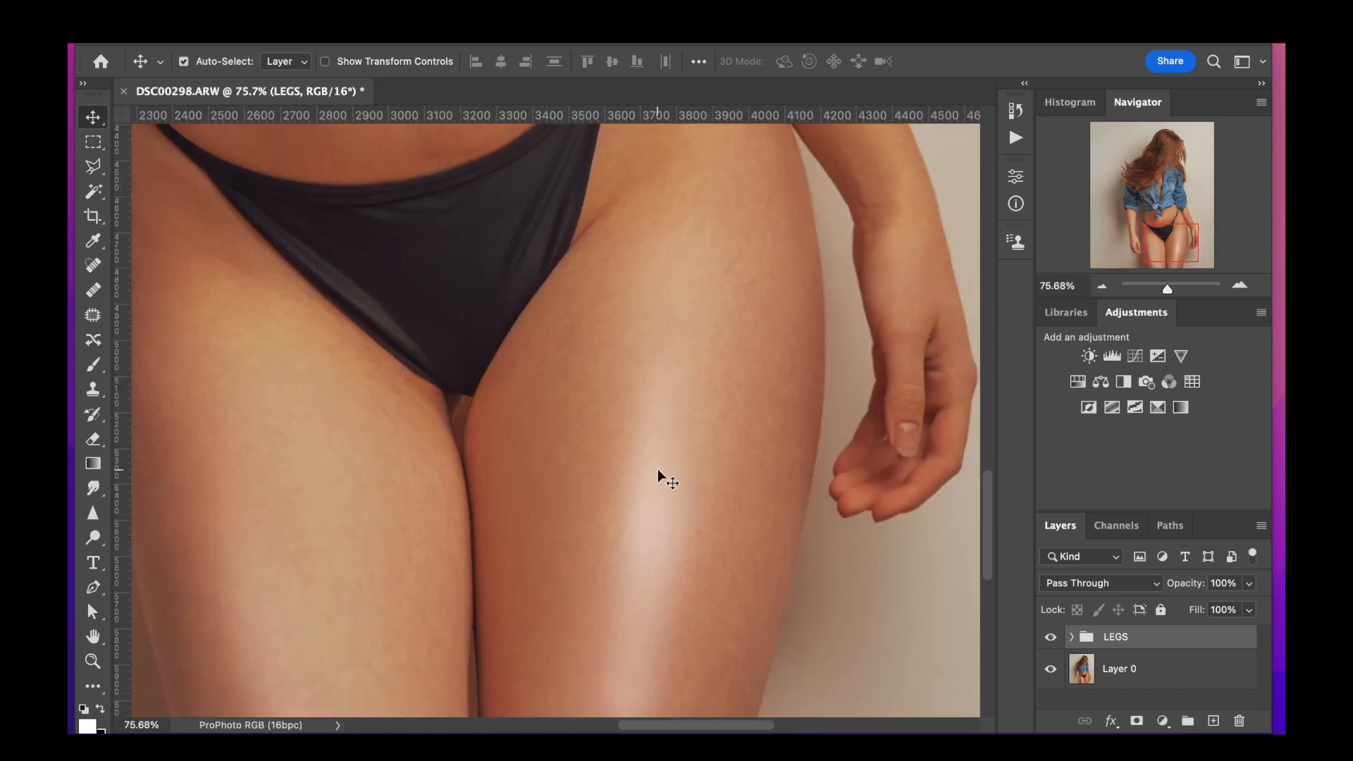
scroll(650, 557, down, 3)
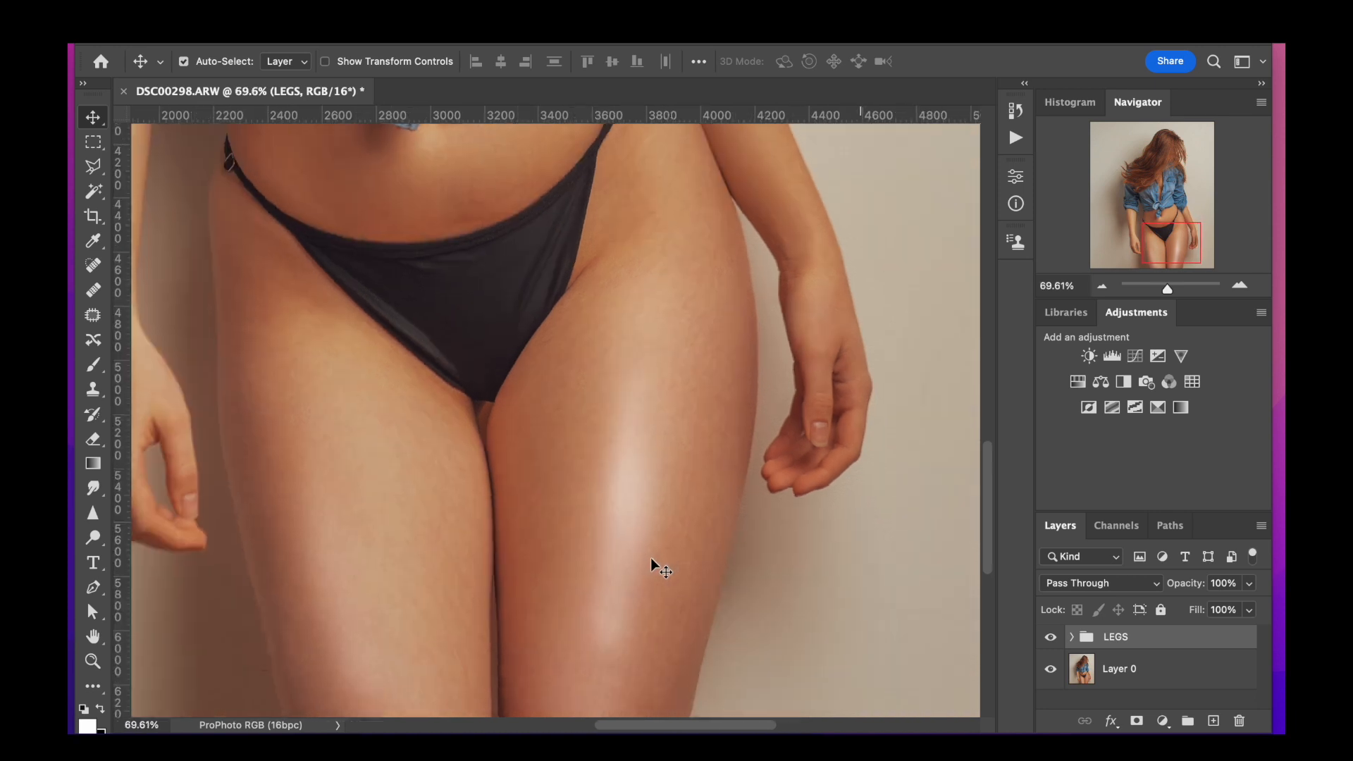
scroll(650, 556, down, 2)
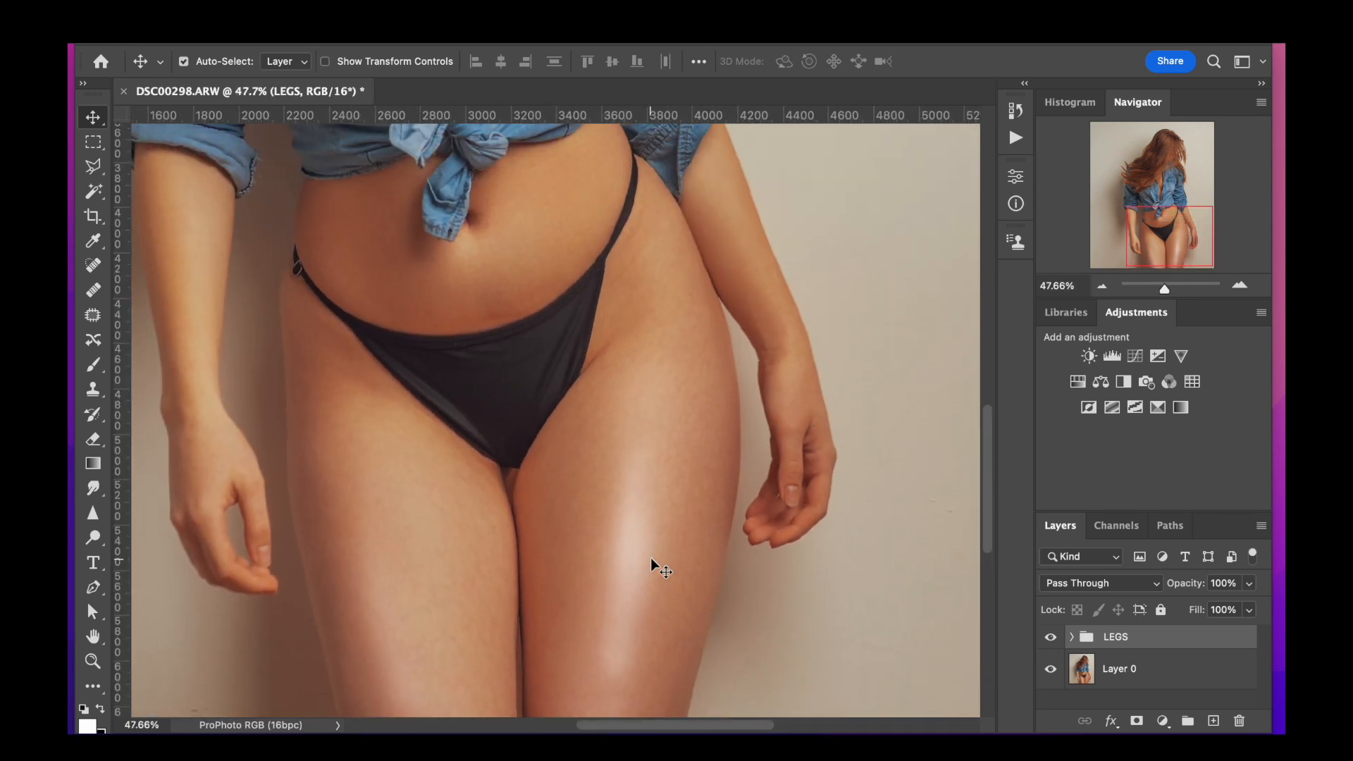
scroll(652, 567, down, 4)
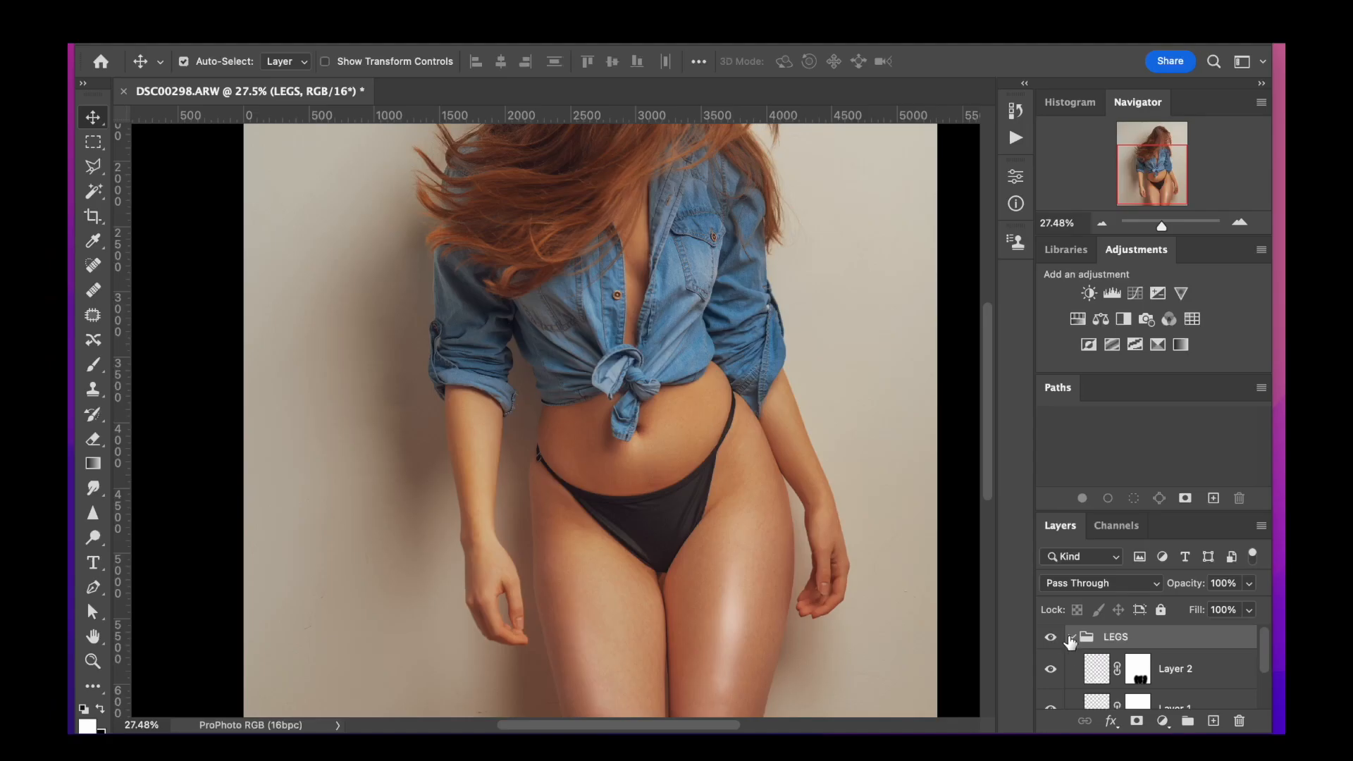
- Collapse and hide the LEGS group, and add a new empty layer directly above Layer 0
click(1070, 636)
click(1050, 637)
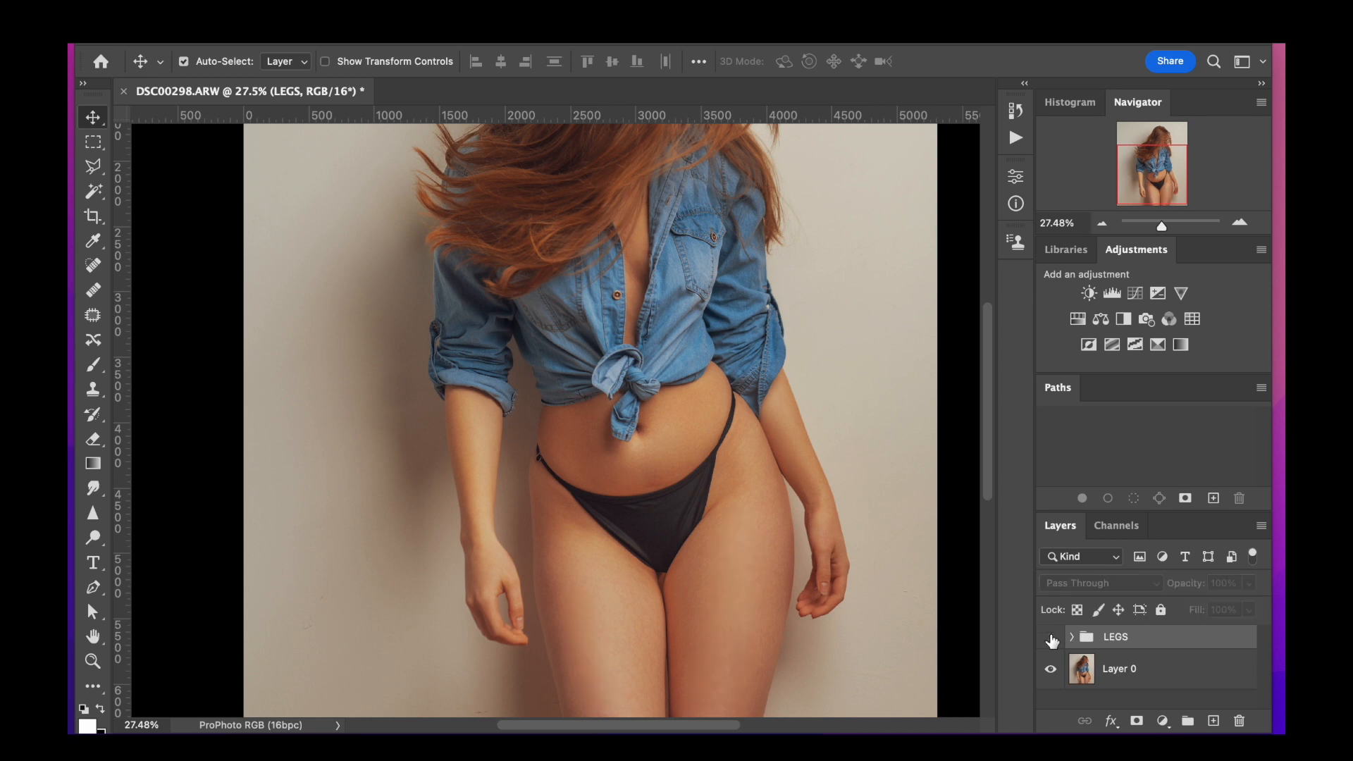
click(1155, 670)
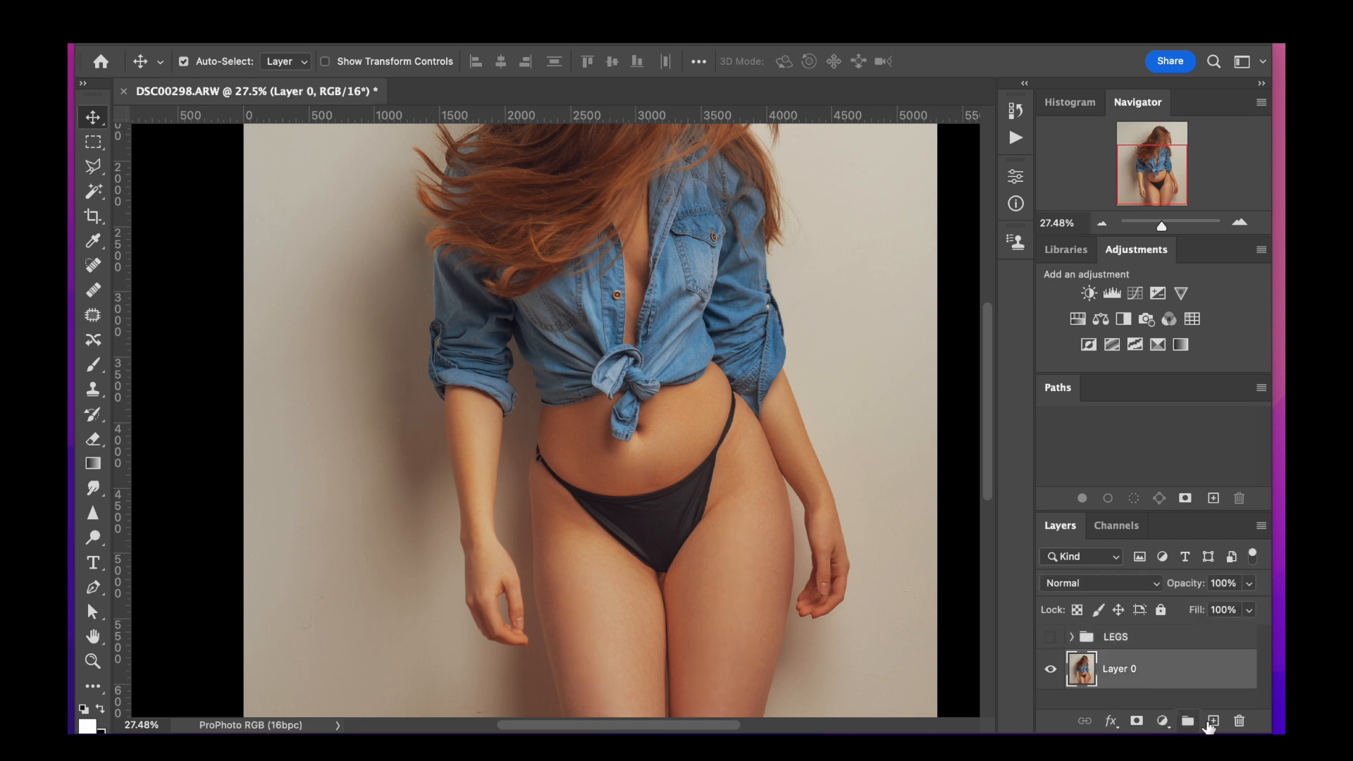
click(1213, 720)
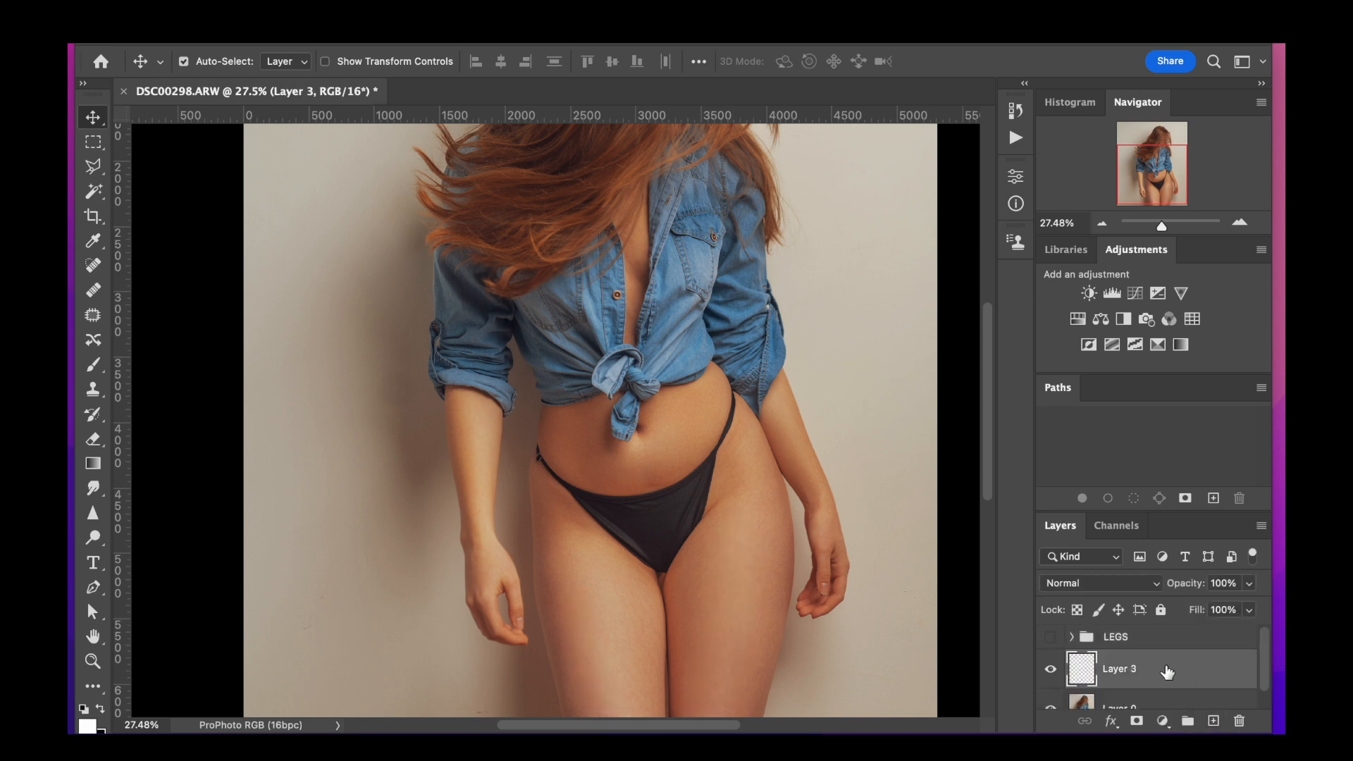
scroll(1104, 697, down, 1)
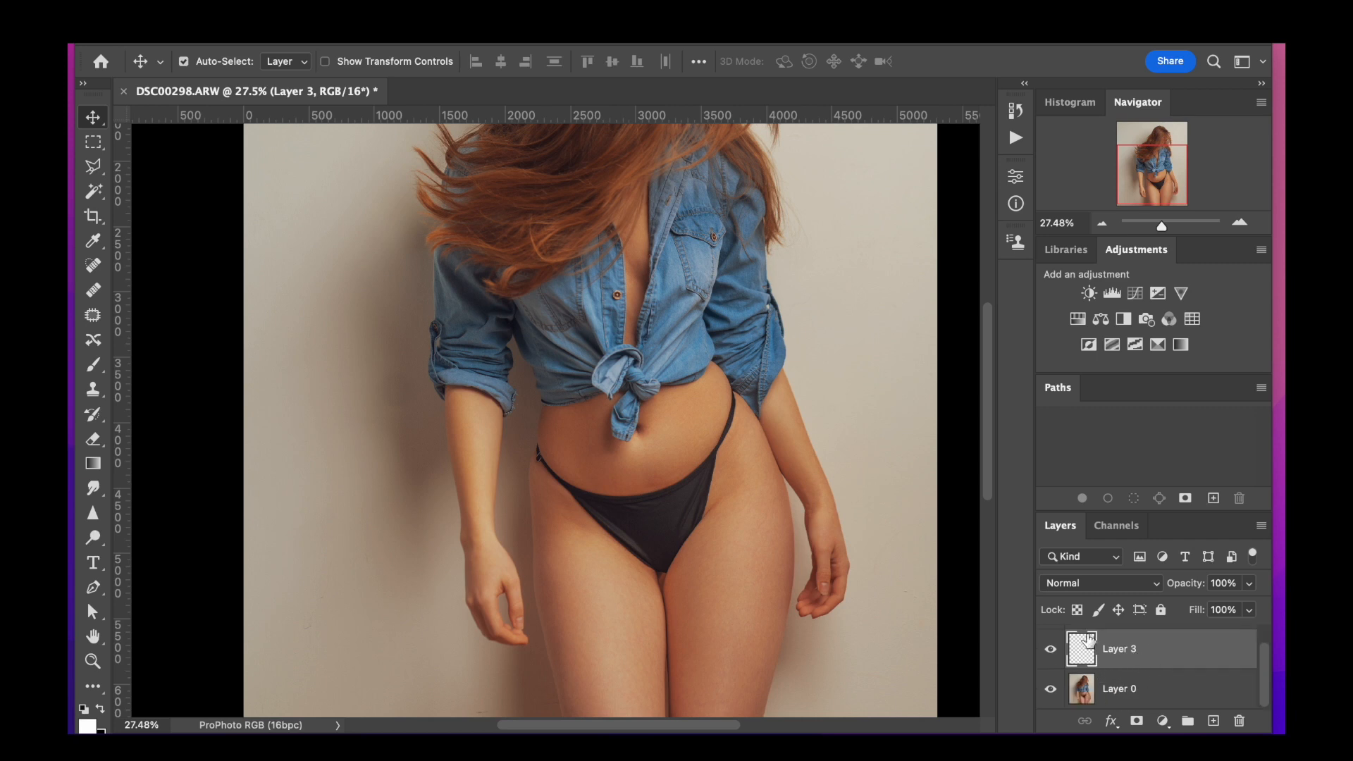
- Paint a straight, soft white stroke down each thigh with the 700 px Brush at 100% opacity and 93% flow
key(b)
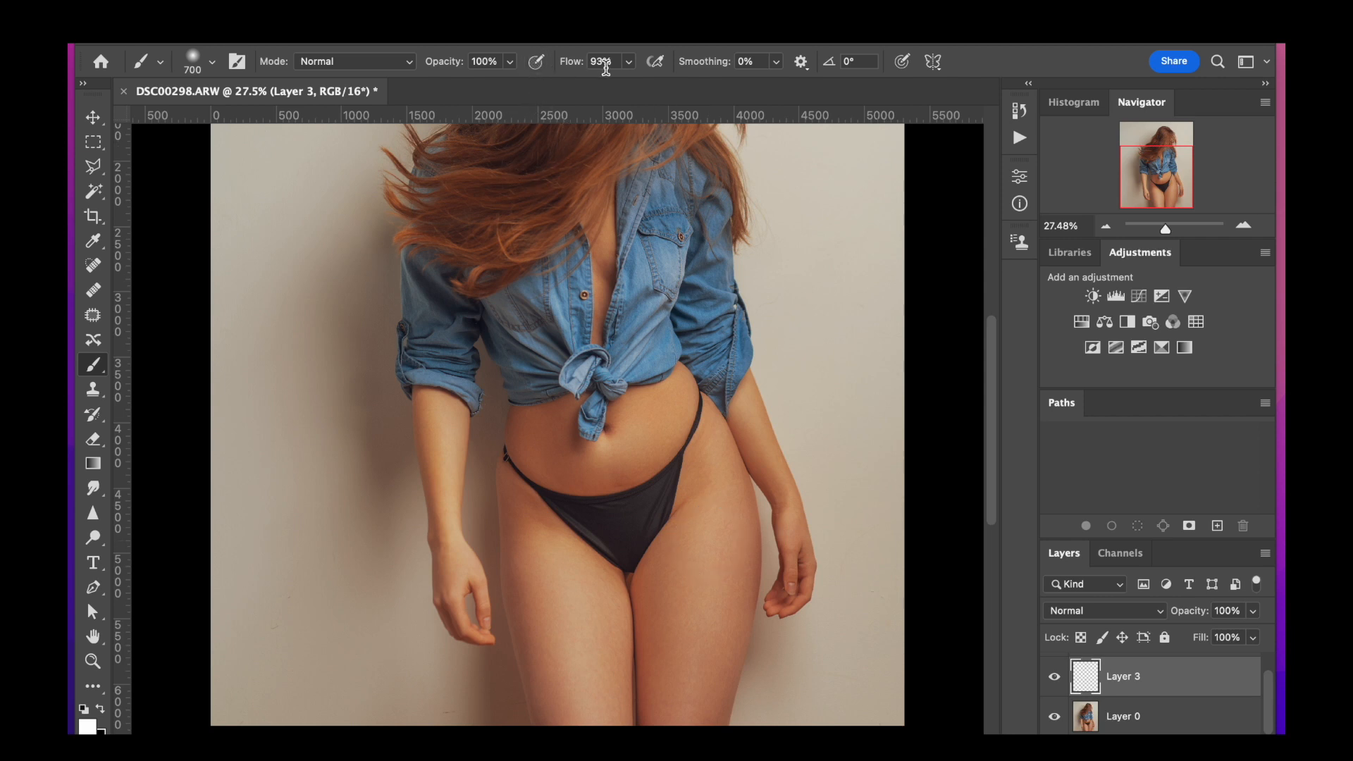
click(712, 542)
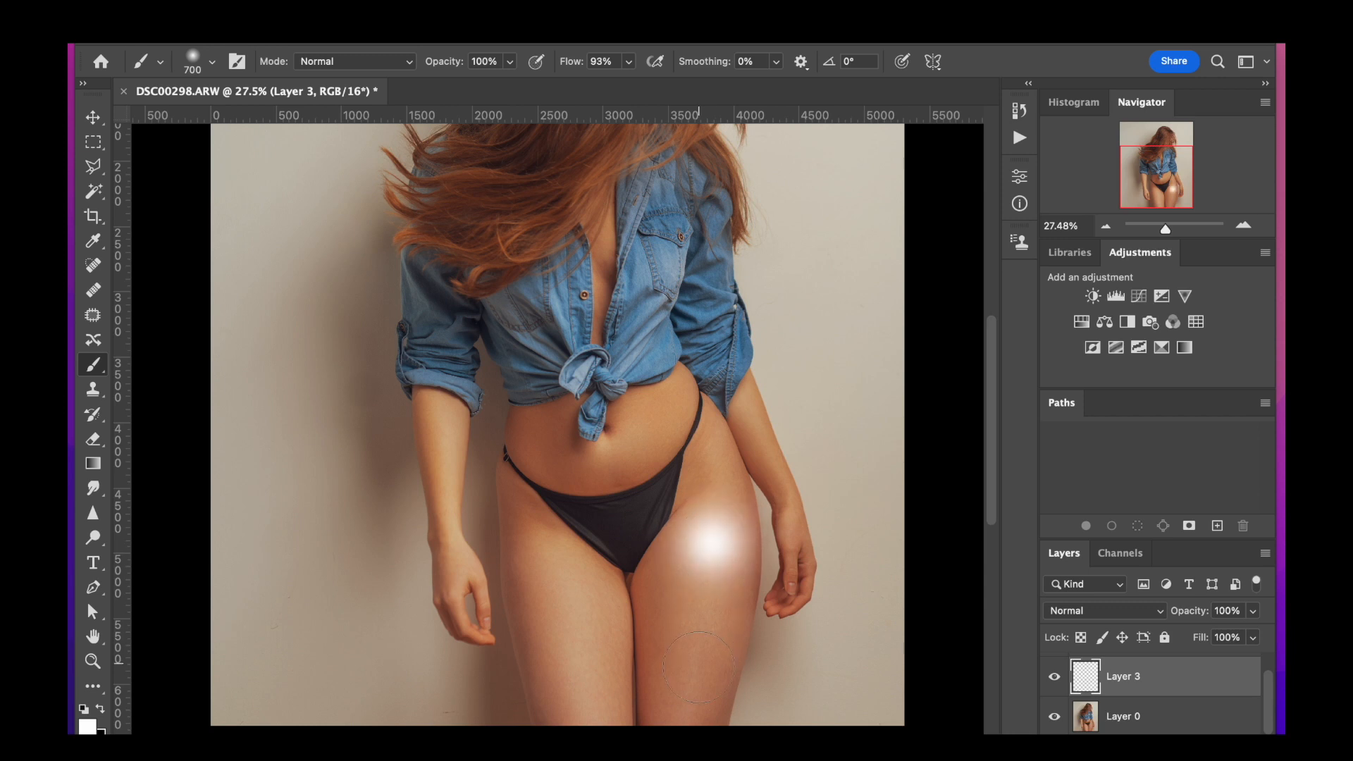
shift+click(690, 713)
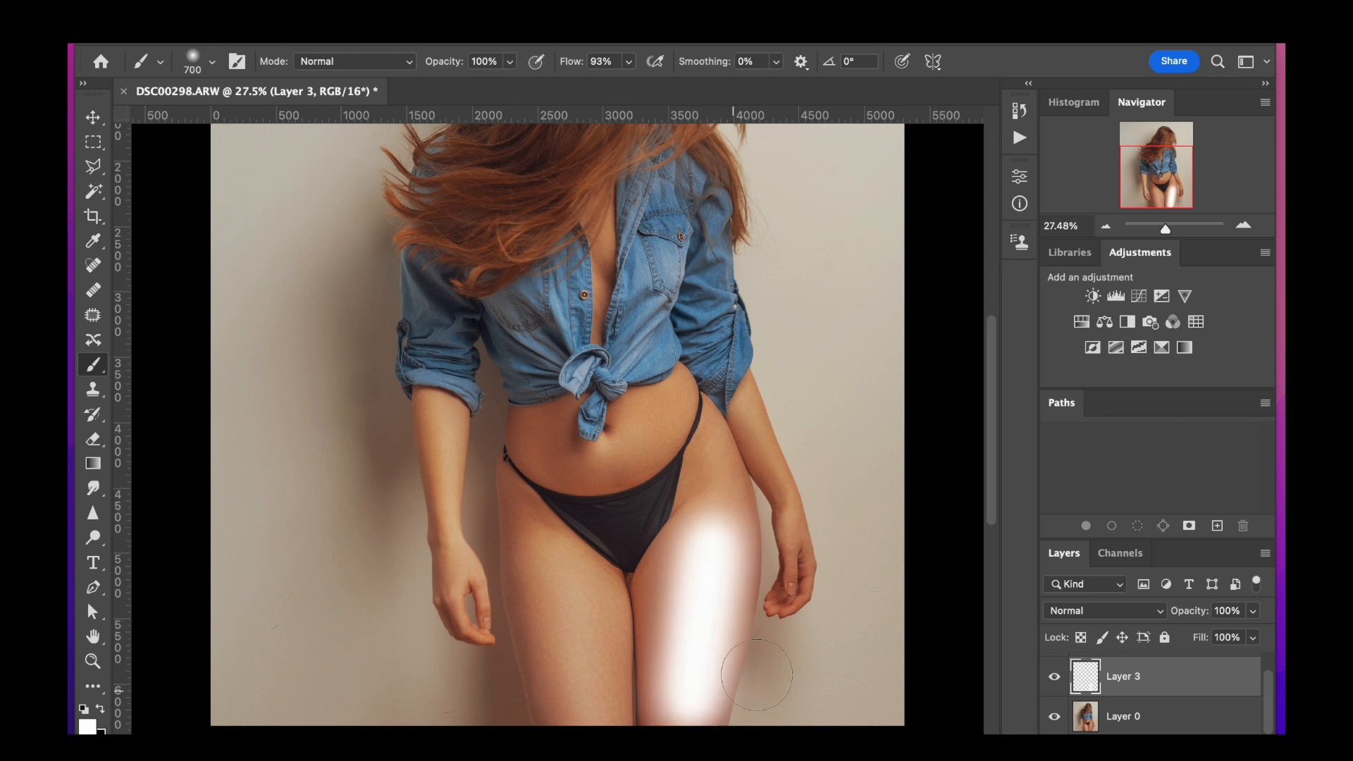
click(562, 572)
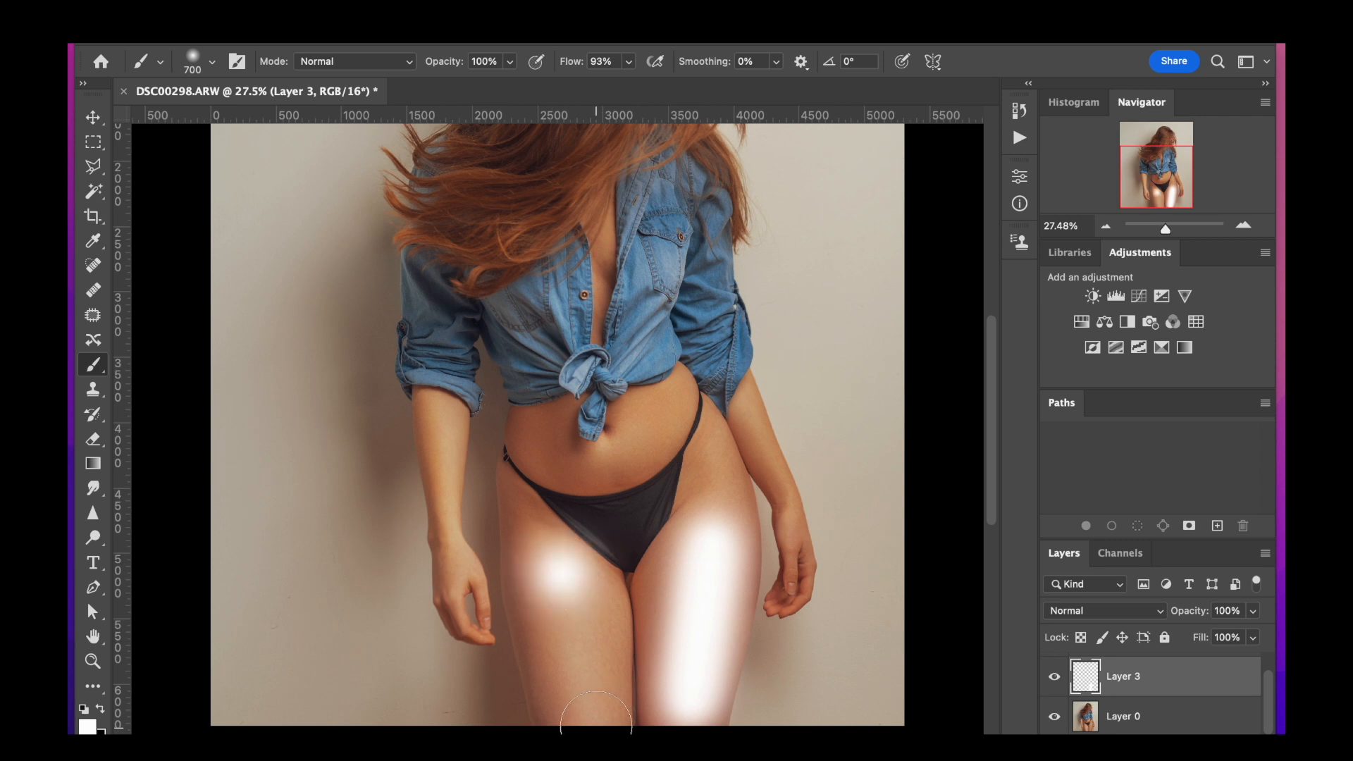
shift+click(595, 726)
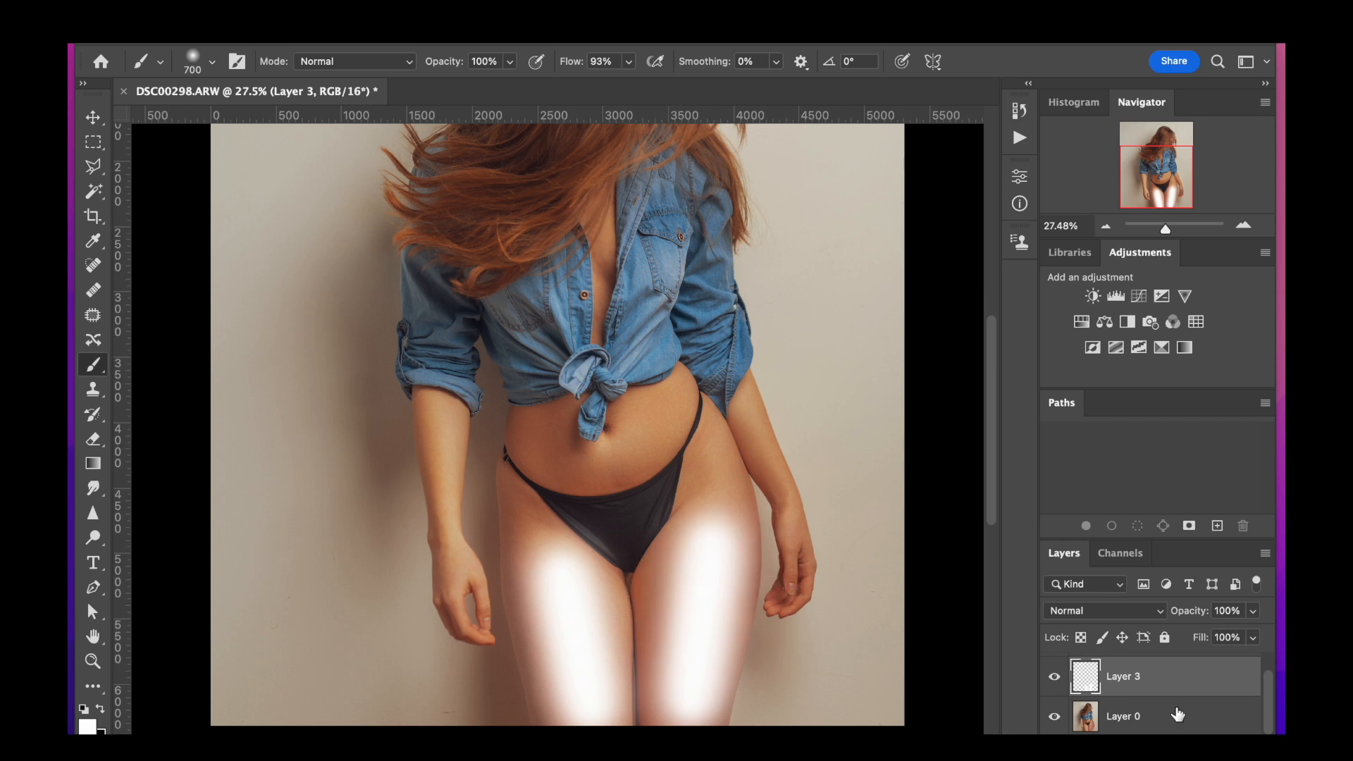
- Set the painted layer's blend mode to Soft Light and give the layer a white mask
click(1142, 613)
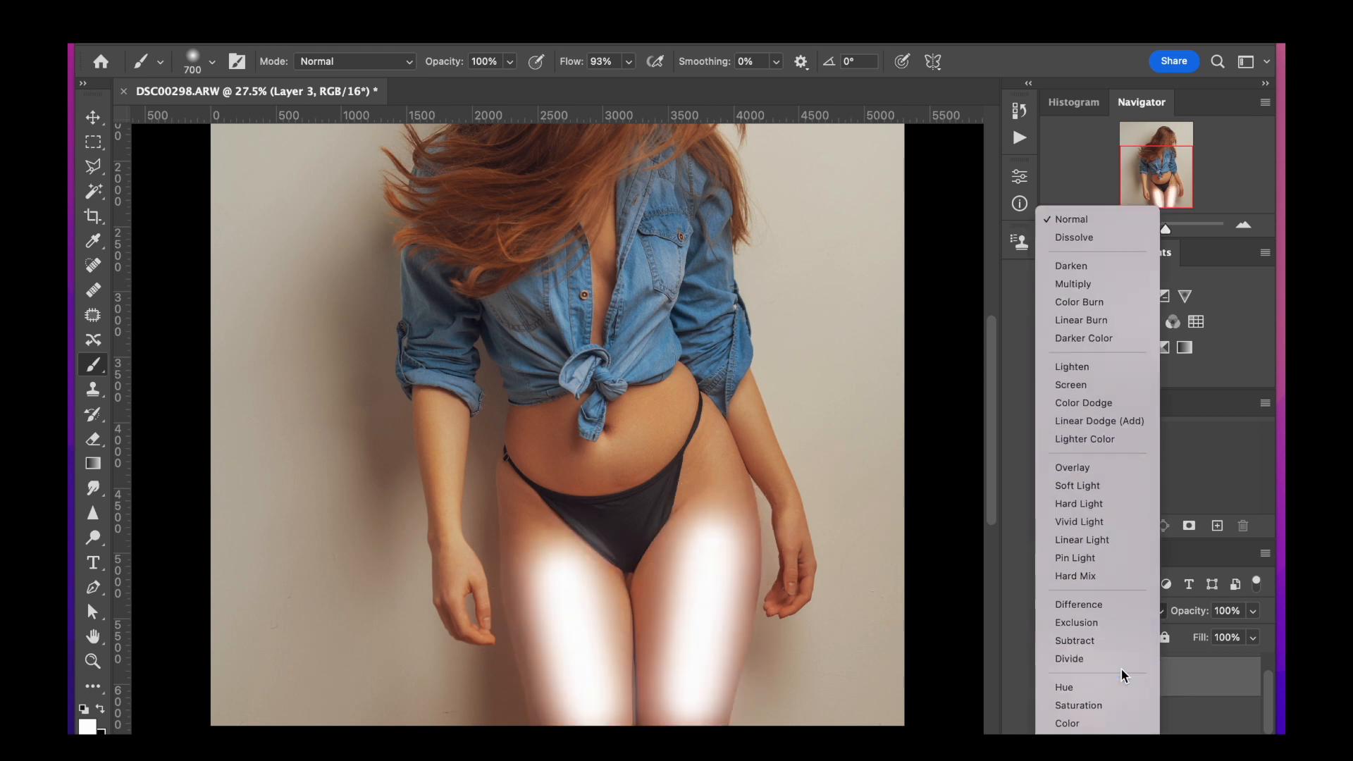
click(1128, 488)
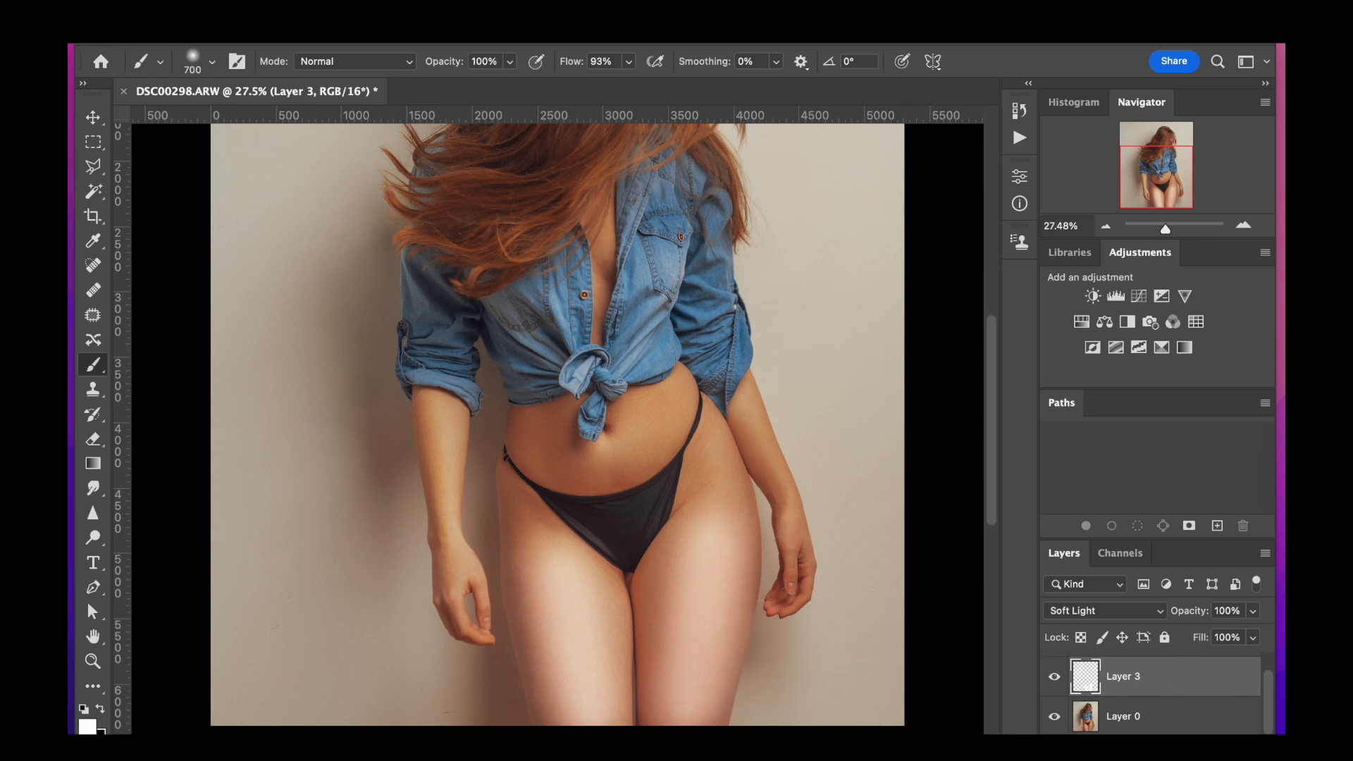
click(1144, 741)
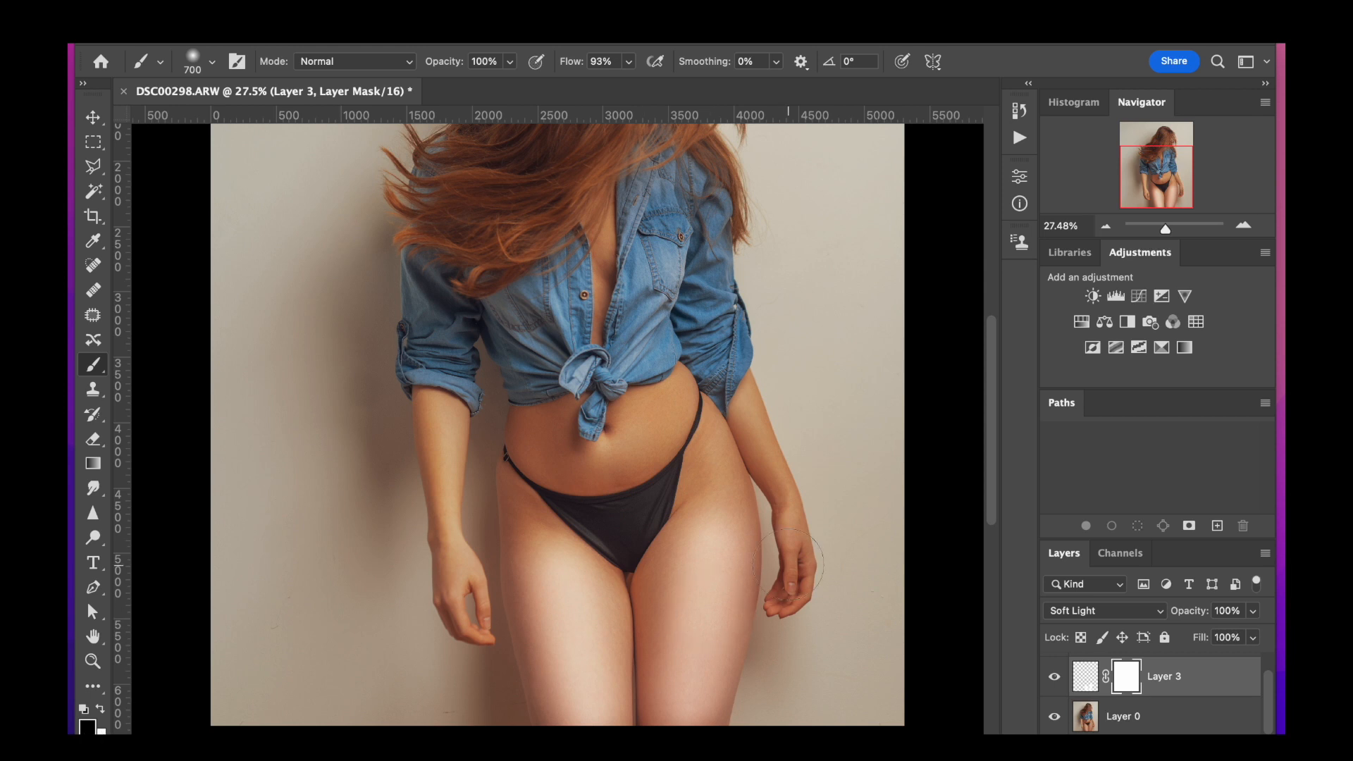
- Enlarge the brush to 1600 px and paint black on the mask along the outer edges of both thighs
key(])
key(])
key(])
key(])
key(])
key(])
key(])
scroll(771, 538, right, 2)
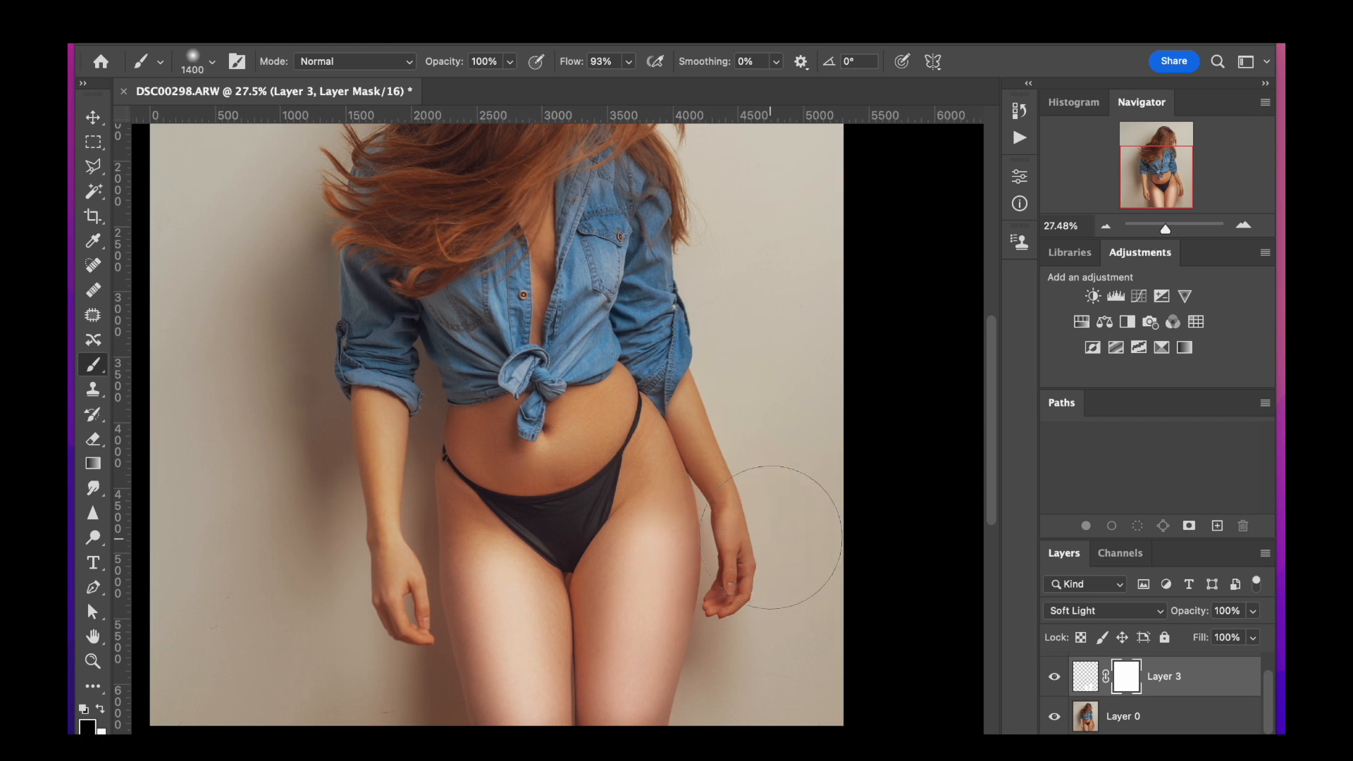
key(])
key(])
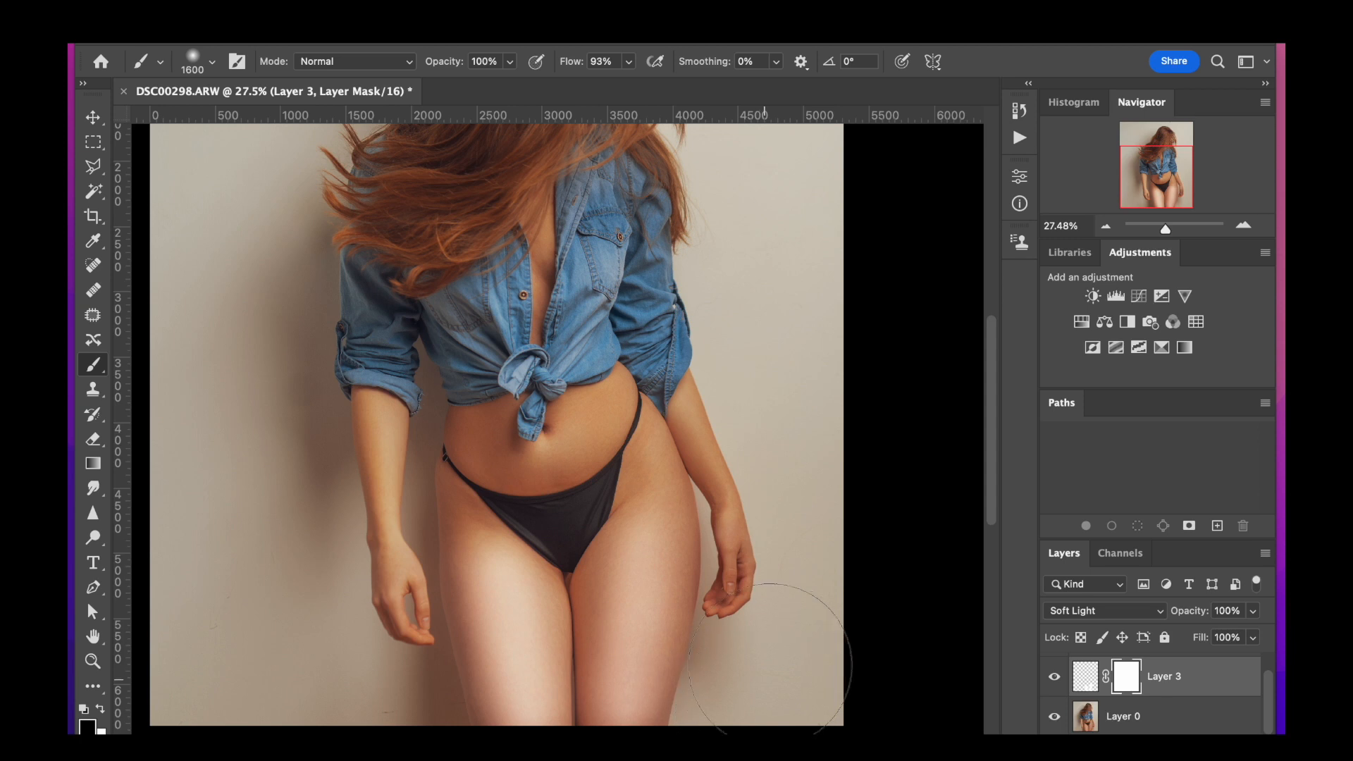
drag(774, 596, 801, 573)
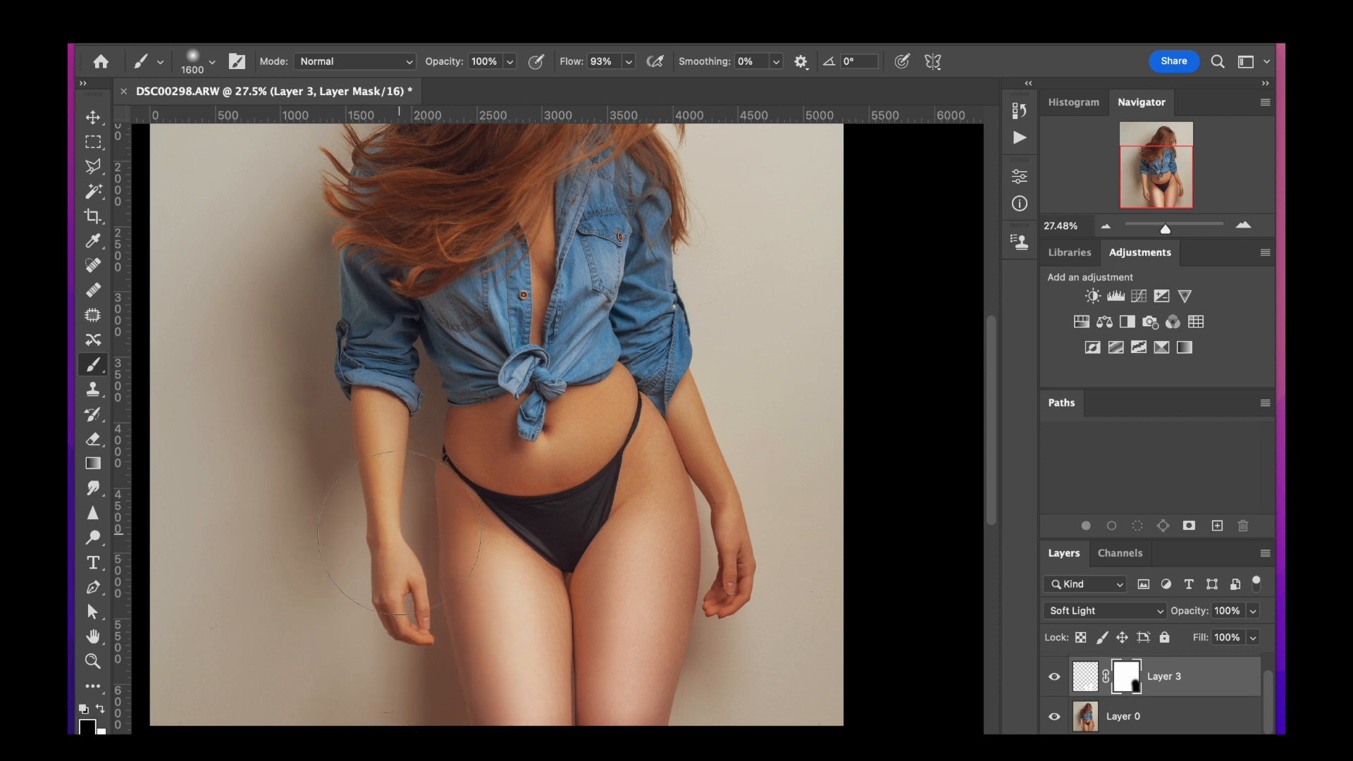
drag(404, 602, 397, 596)
- Reduce the brush to 500 px and paint black on the mask between the thighs and along the bikini's lower edges
key(bracketleft)
key(bracketleft)
key(bracketleft)
key(bracketleft)
key(bracketleft)
key(bracketleft)
key(bracketleft)
key(bracketleft)
scroll(595, 549, up, 3)
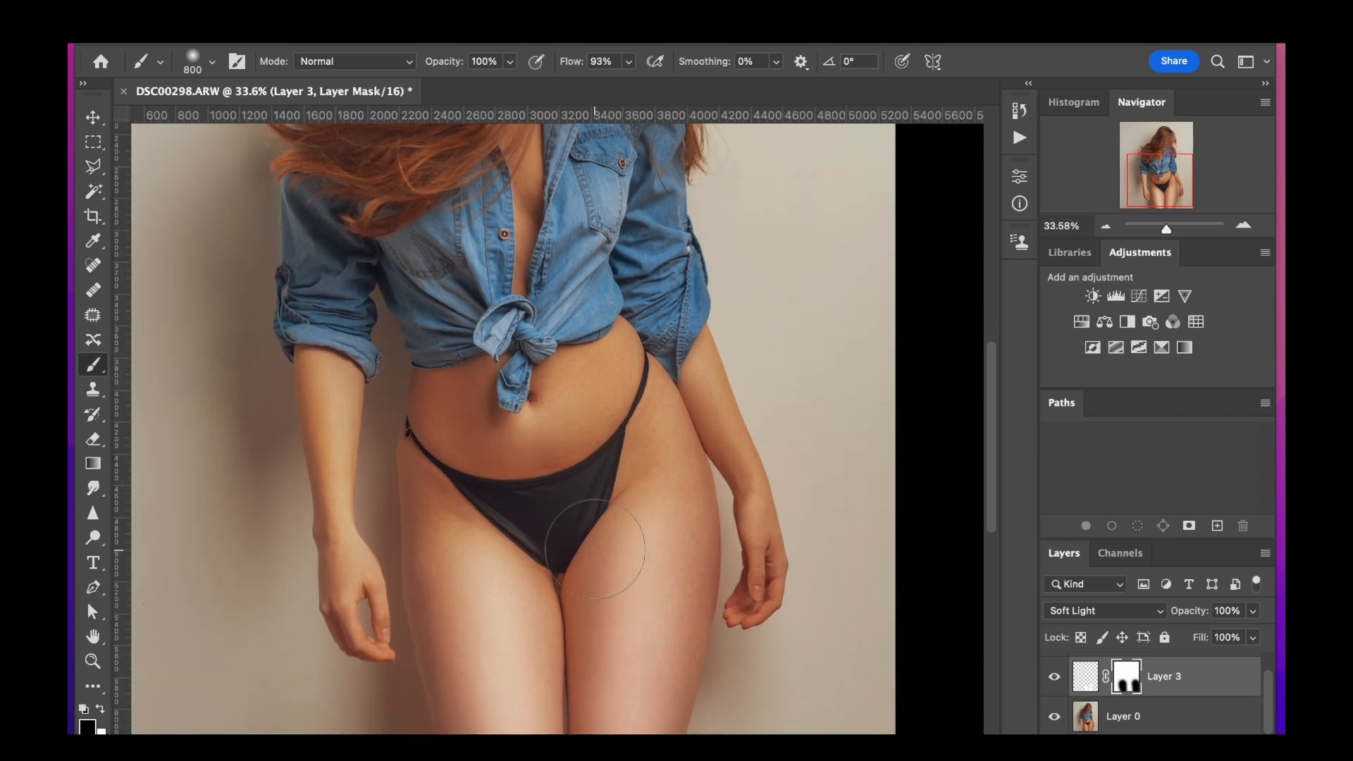
key(bracketright)
key(bracketleft)
key(bracketleft)
key(bracketleft)
key(bracketleft)
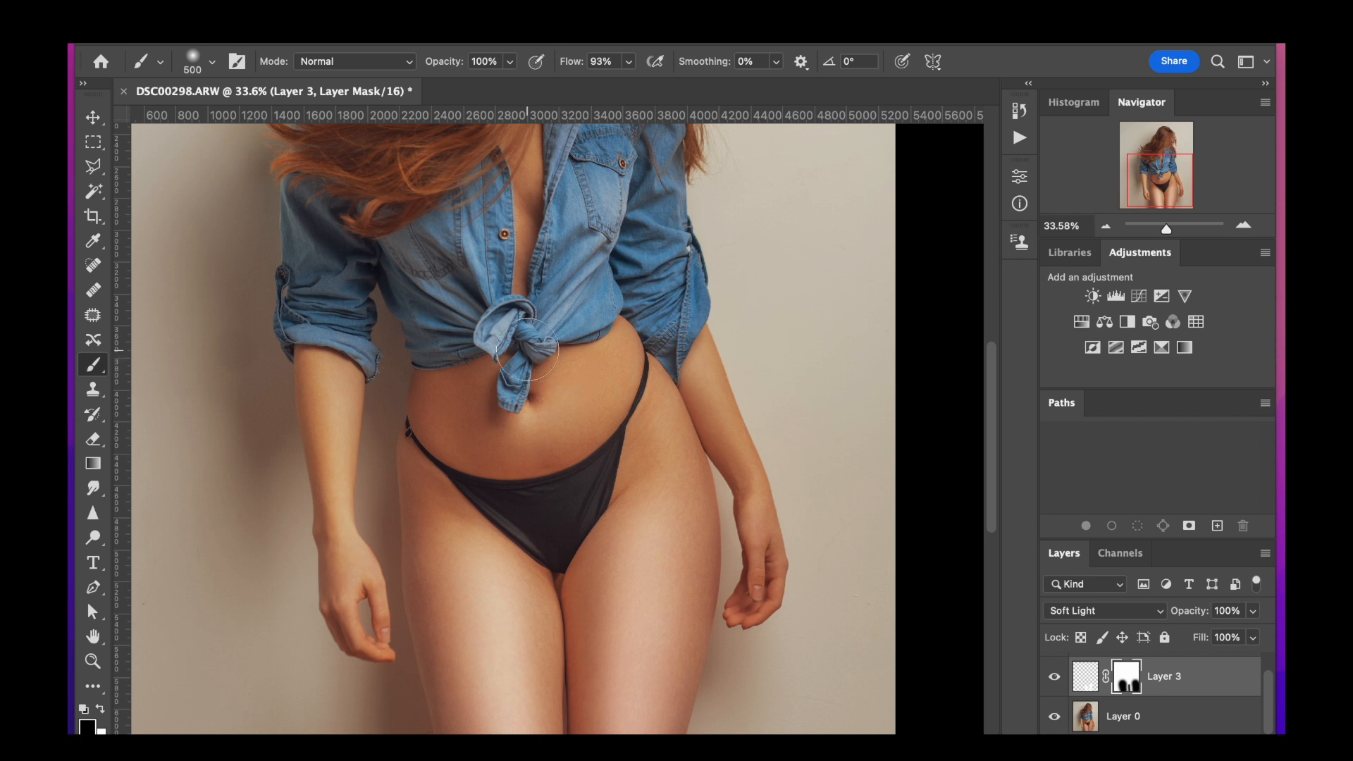
scroll(521, 338, down, 1)
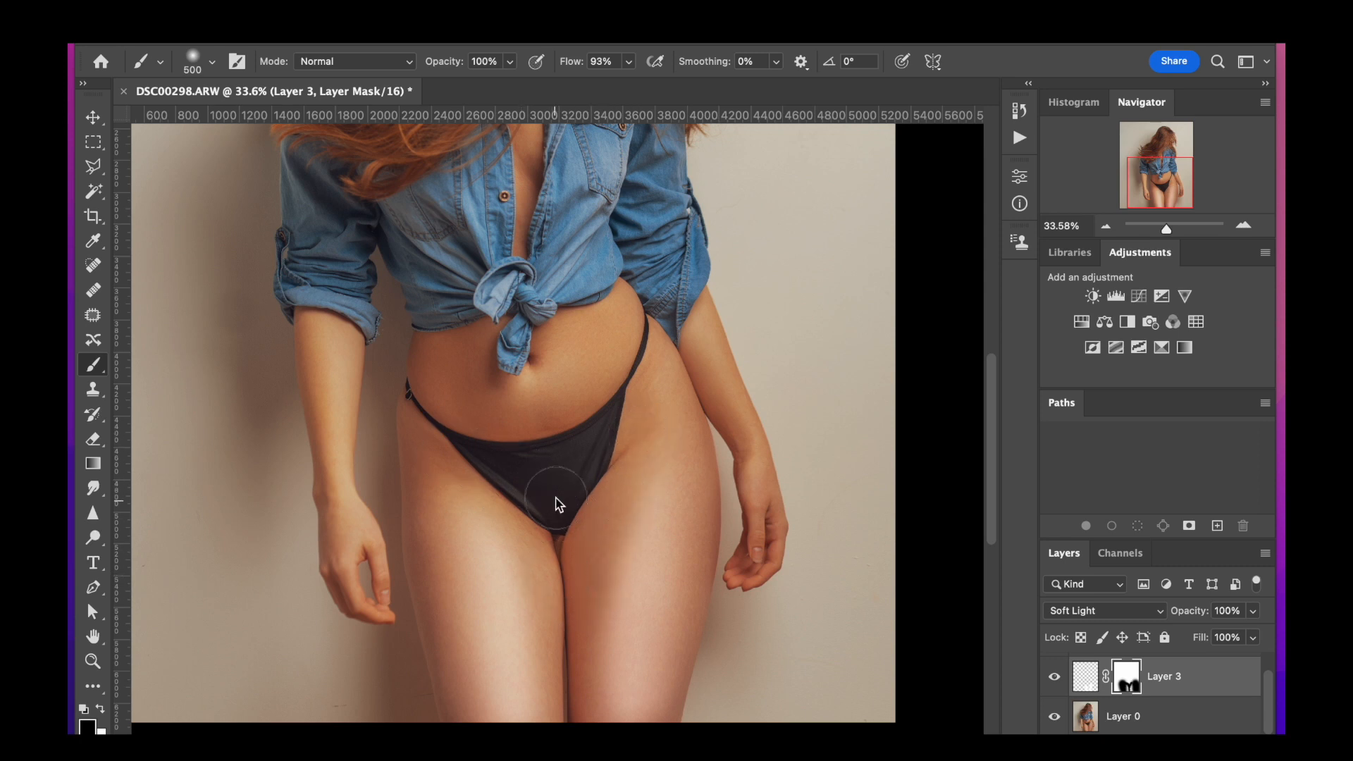
- Compare the whole image with and without Layer 3, leaving the layer visible
scroll(859, 644, down, 4)
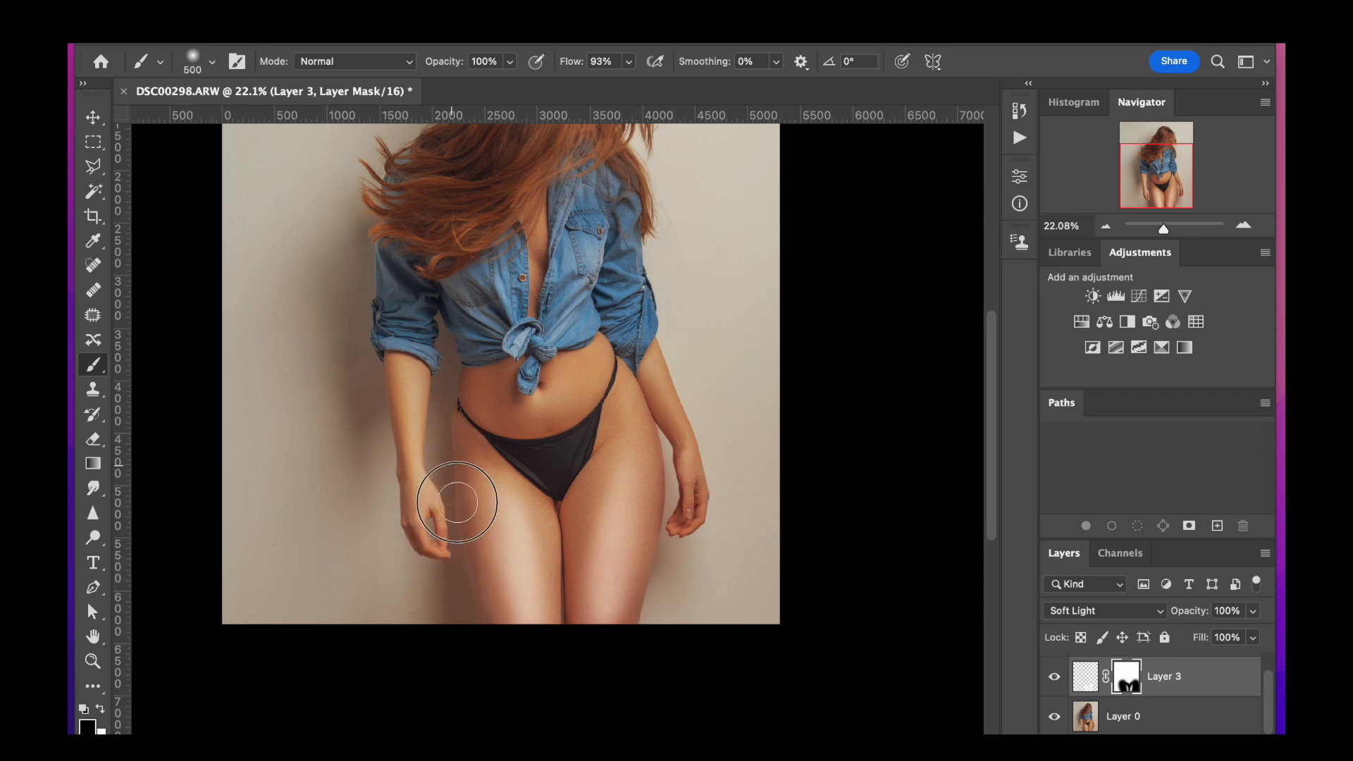
scroll(898, 537, down, 3)
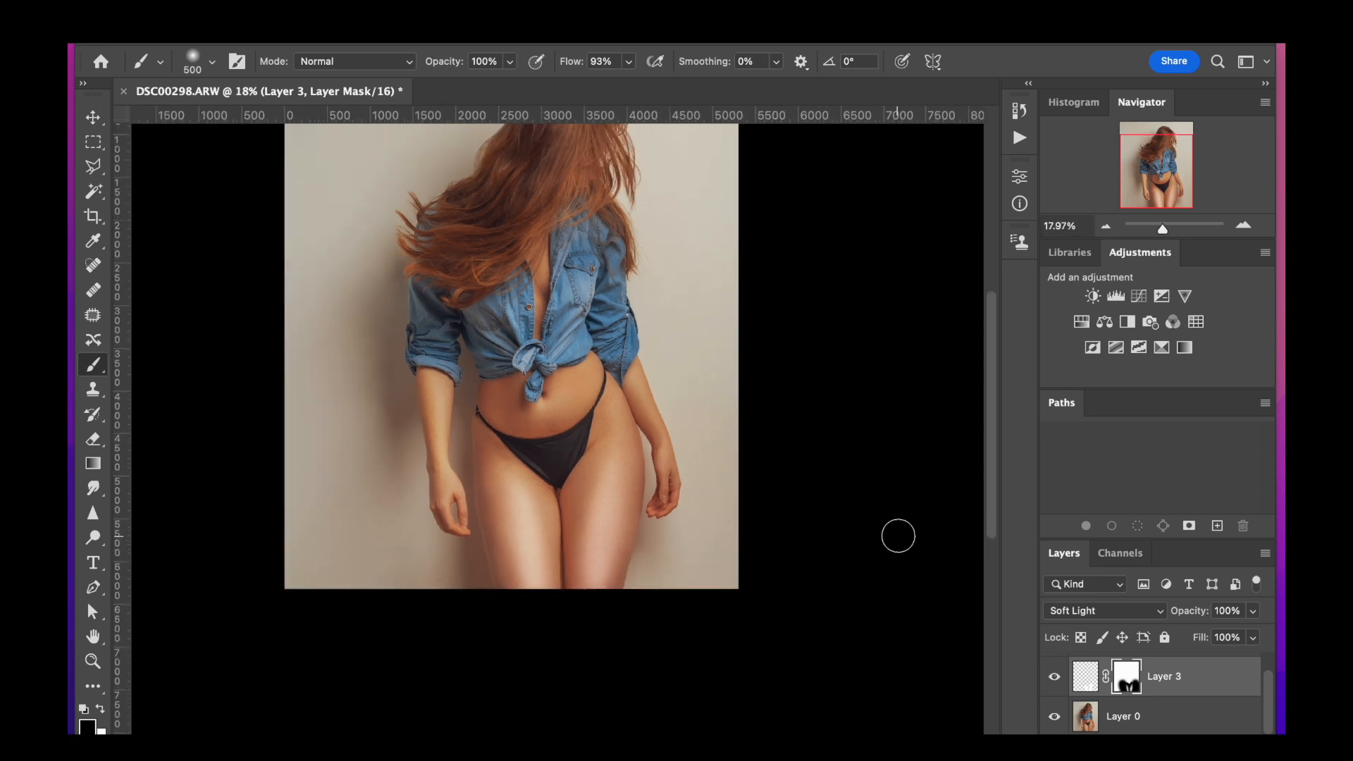
scroll(898, 537, up, 2)
click(1054, 678)
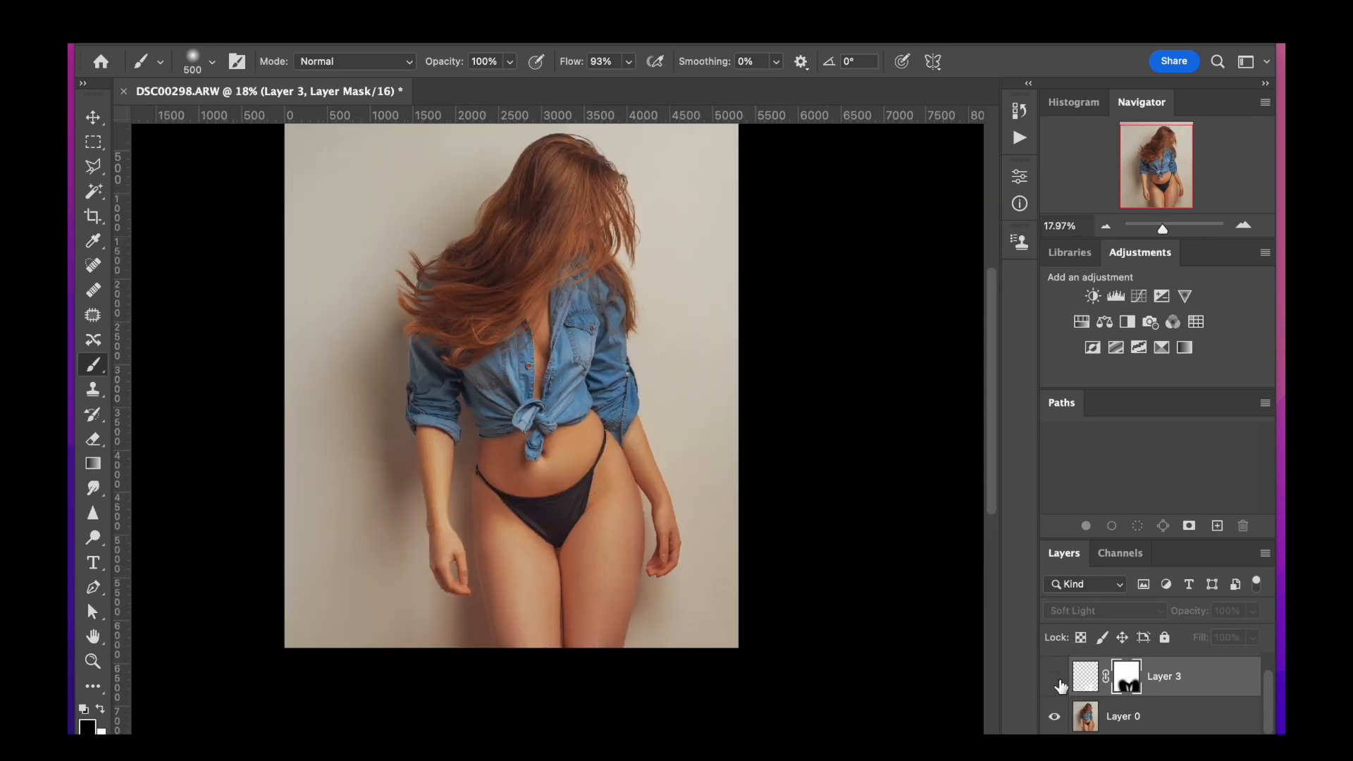
click(1055, 678)
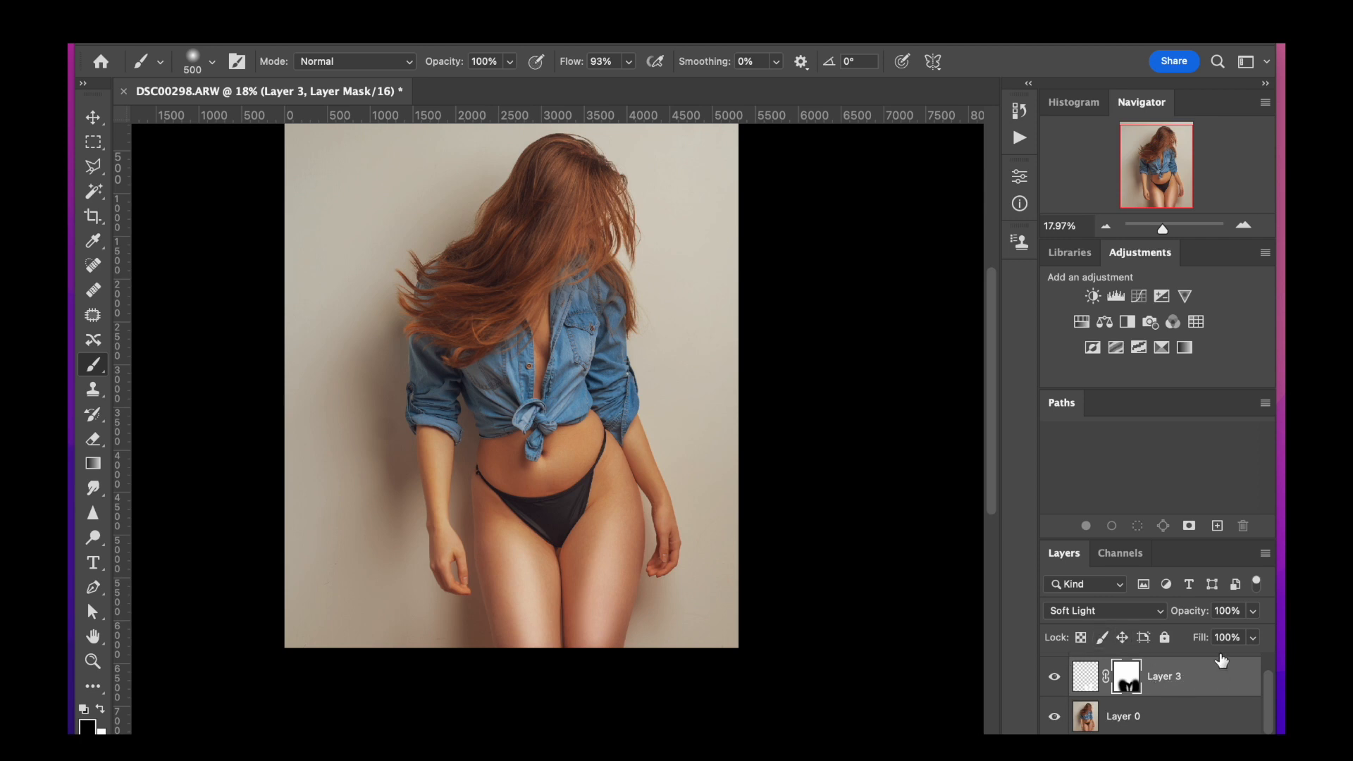
- Lower Layer 3's opacity to 65%
click(1252, 611)
drag(1252, 638, 1234, 638)
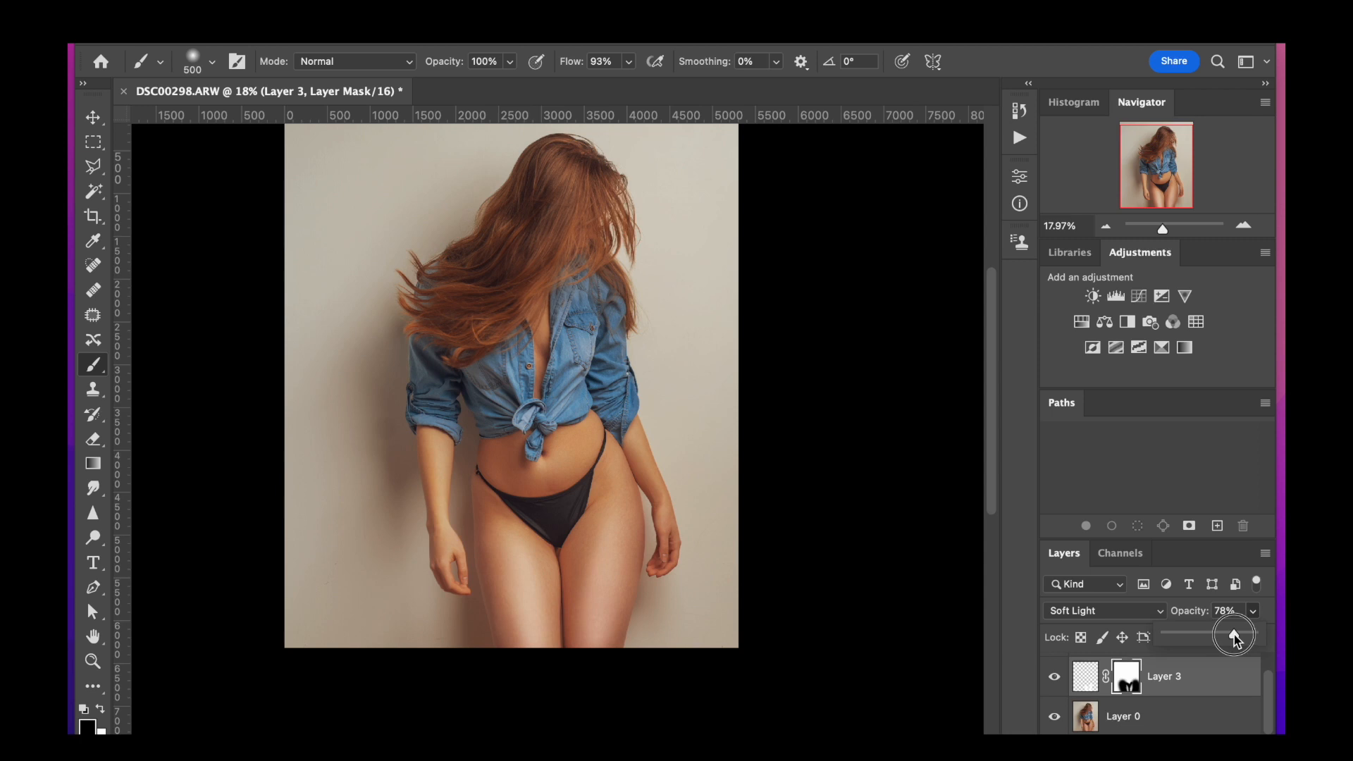
click(1228, 637)
click(1228, 637)
drag(1228, 637, 1223, 641)
mouse_move(478, 502)
mouse_down()
mouse_move(489, 562)
mouse_move(493, 500)
mouse_up()
drag(632, 491, 637, 540)
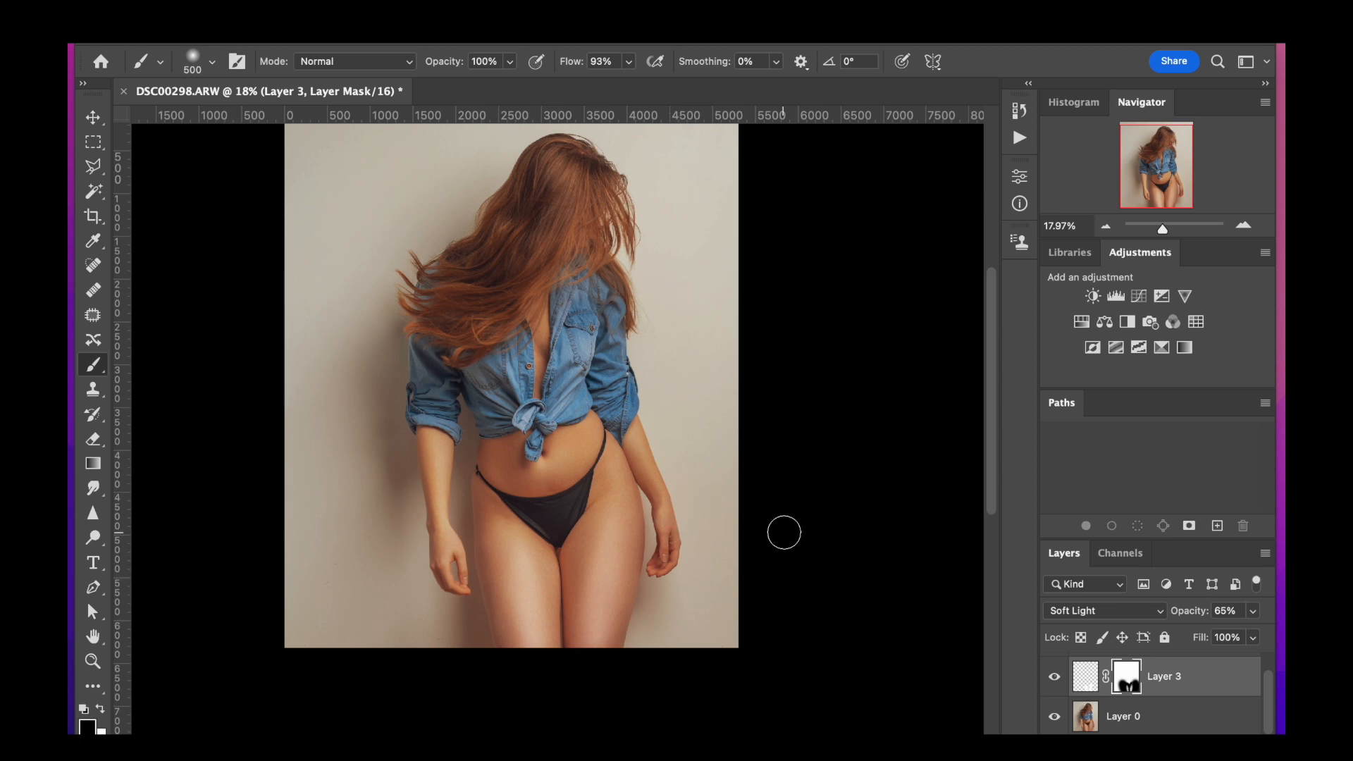
- Inspect Layer 3's mask on its own, return to the image and compare it with the layer hidden and shown
key(bracketright)
key(bracketright)
key(bracketright)
key(bracketright)
key(bracketright)
alt+click(1130, 680)
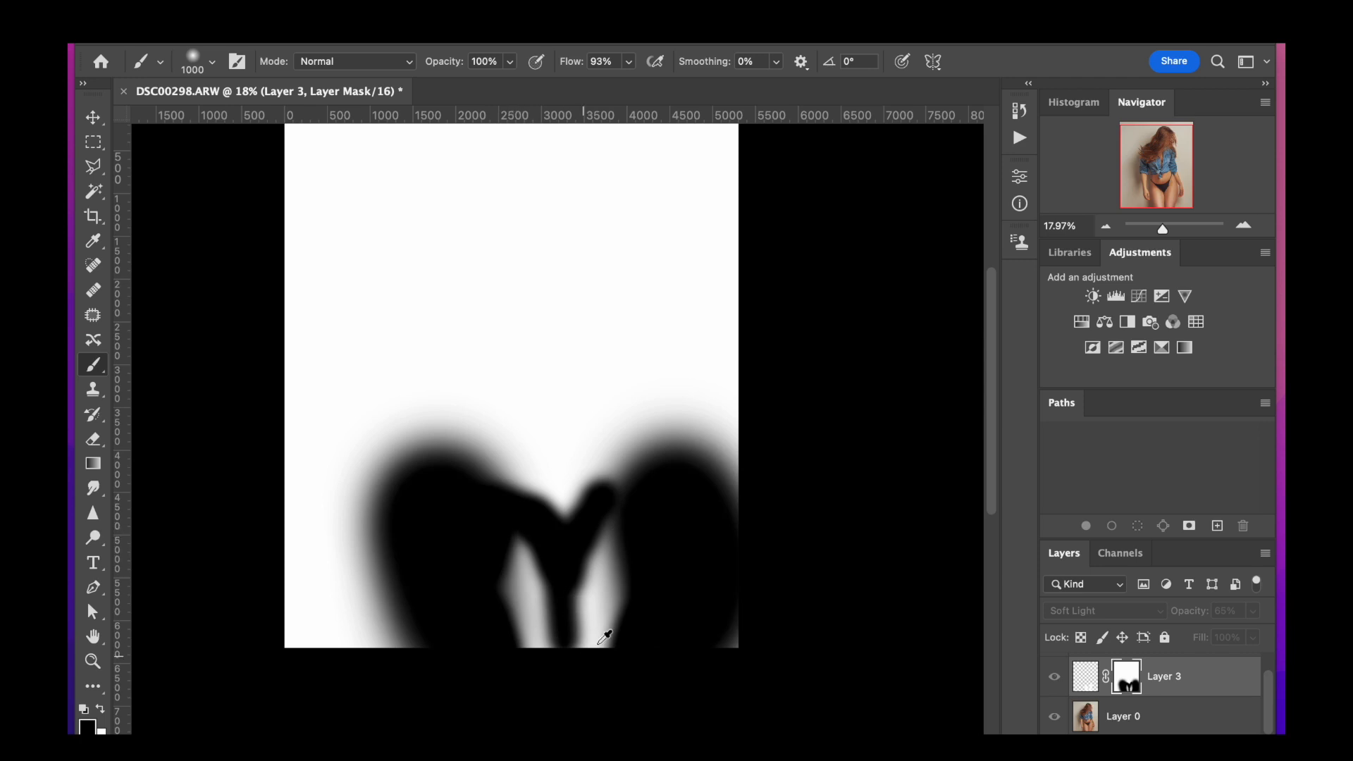
alt+click(1125, 688)
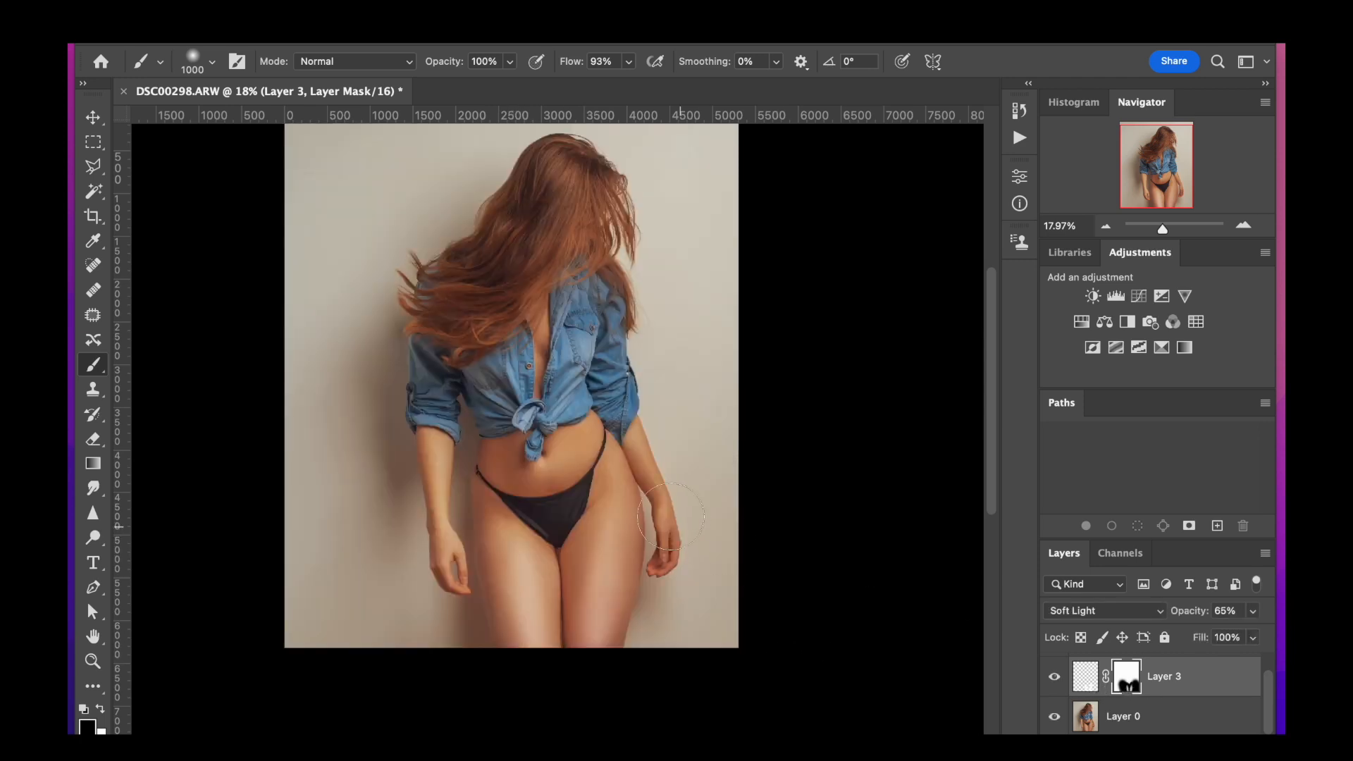
click(1056, 678)
click(1056, 678)
- Add a new empty layer directly above Layer 3 and raise the brush flow to 100%
click(1203, 679)
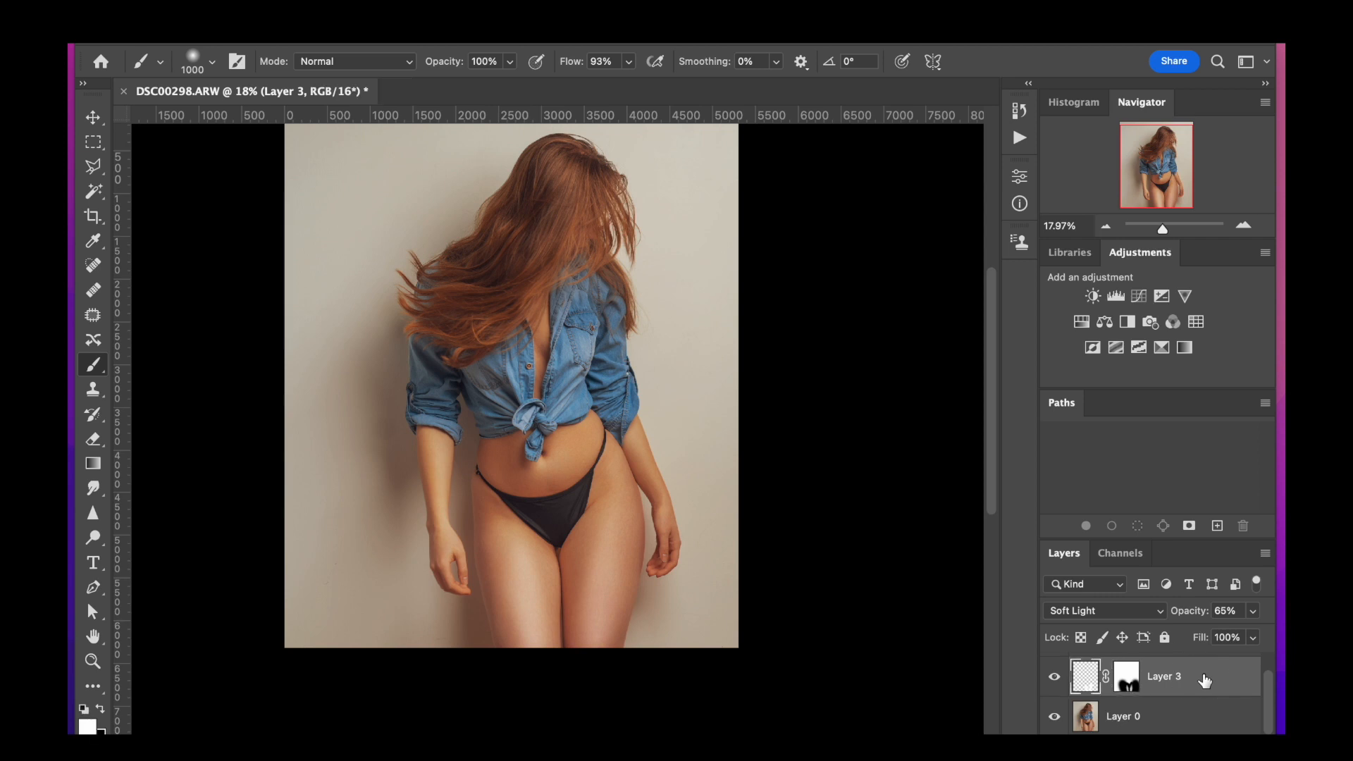
key(ctrl+shift+alt+n)
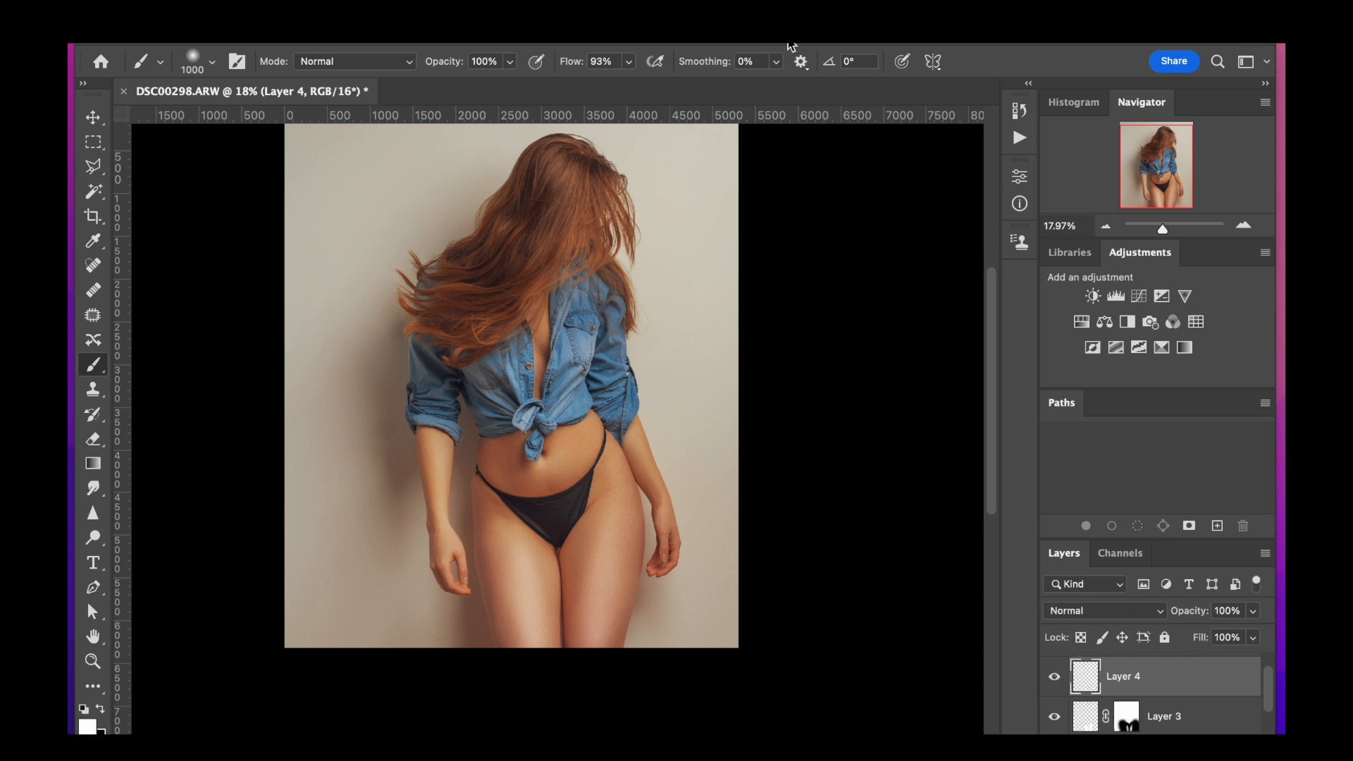
click(629, 62)
drag(624, 83, 645, 84)
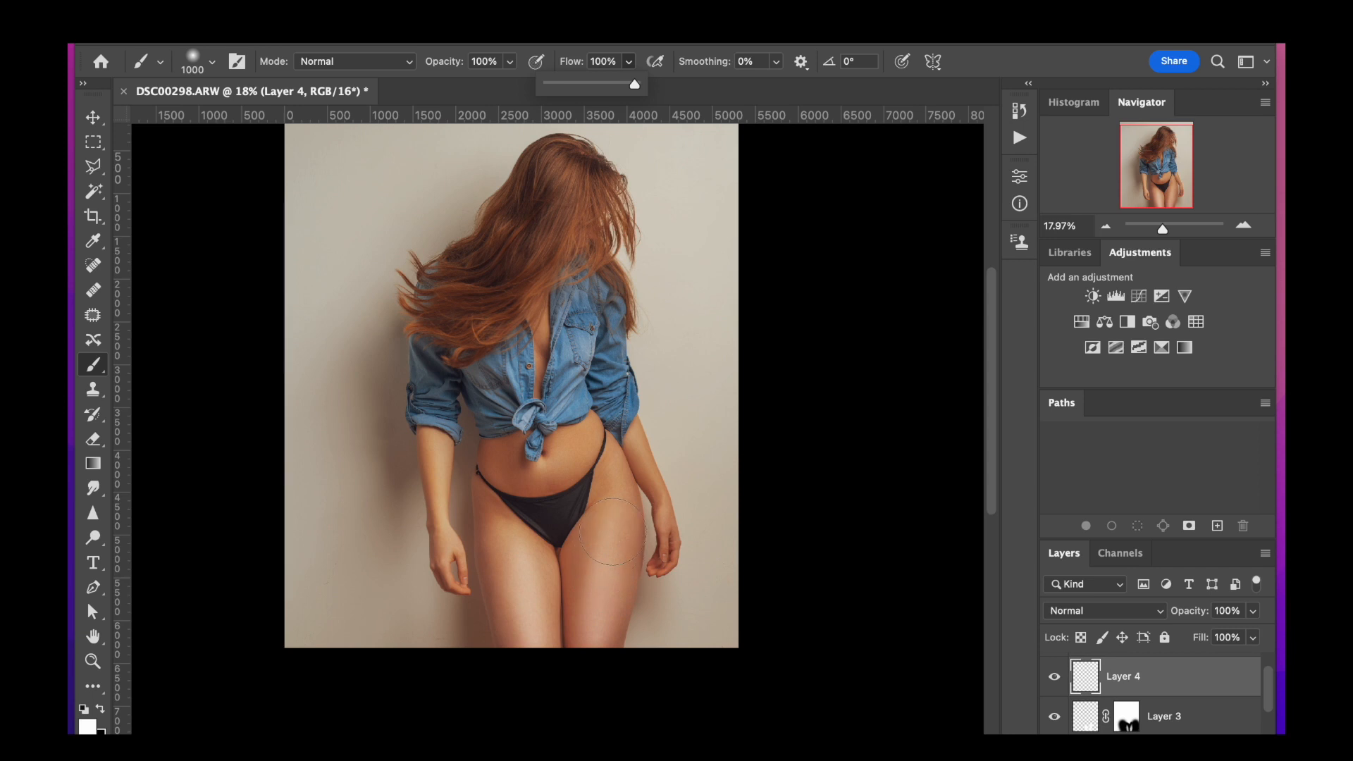
- Paint a straight, soft white stroke down each thigh on the new layer with the 500 px Brush
key(bracketleft)
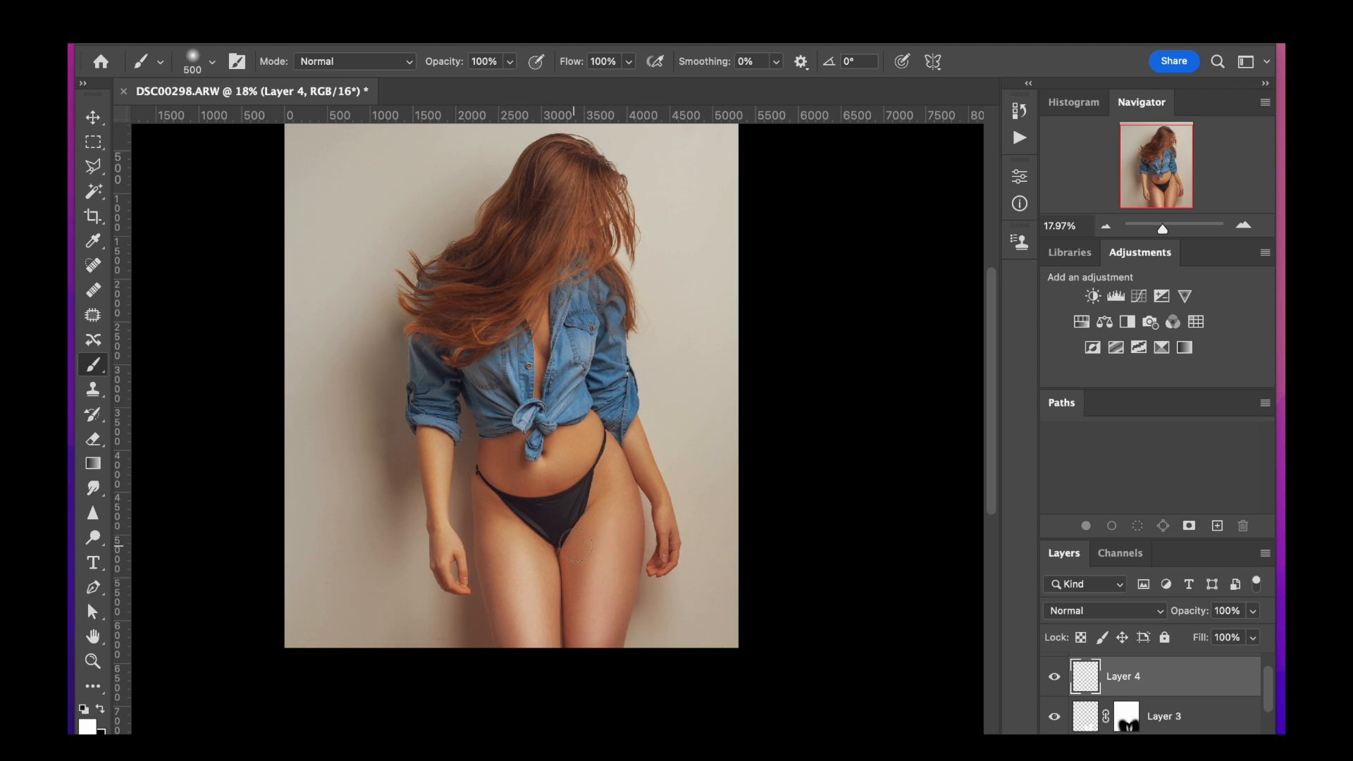
click(610, 535)
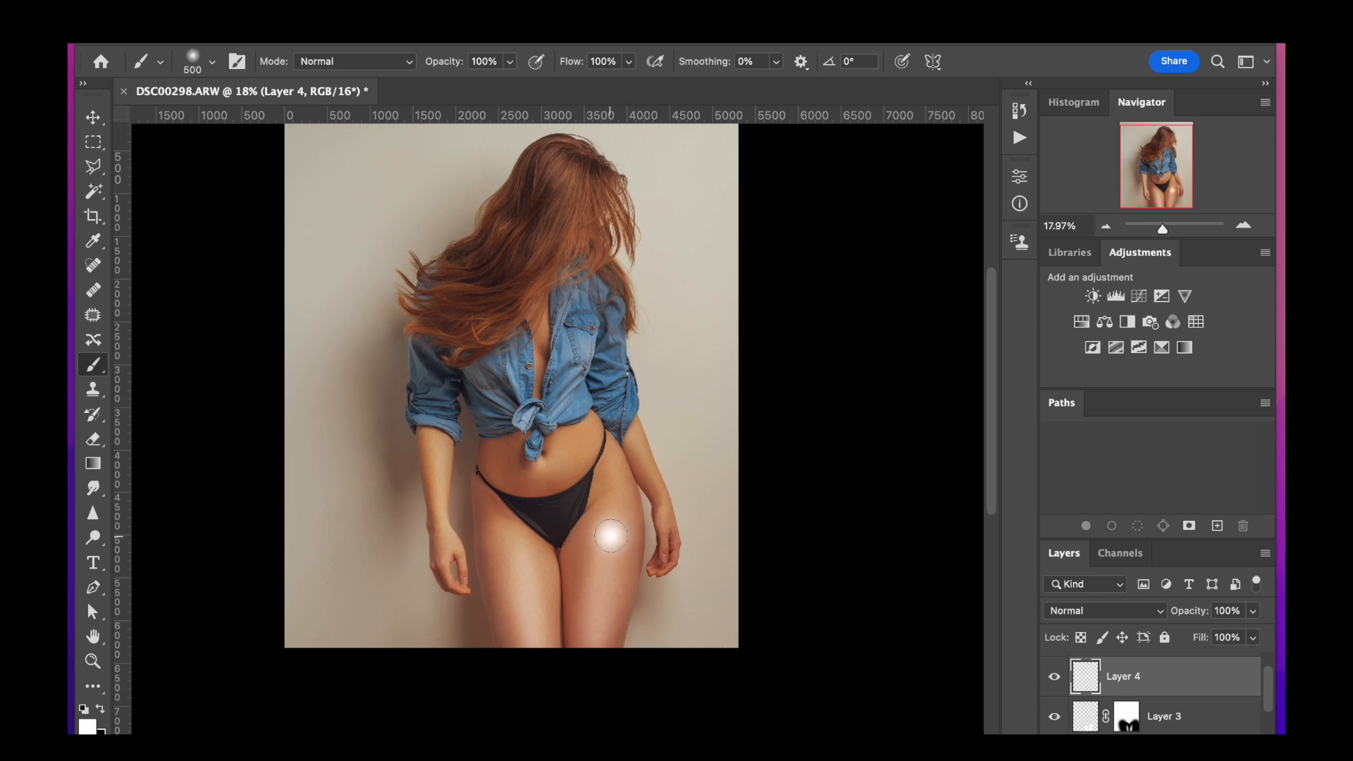
shift+click(598, 610)
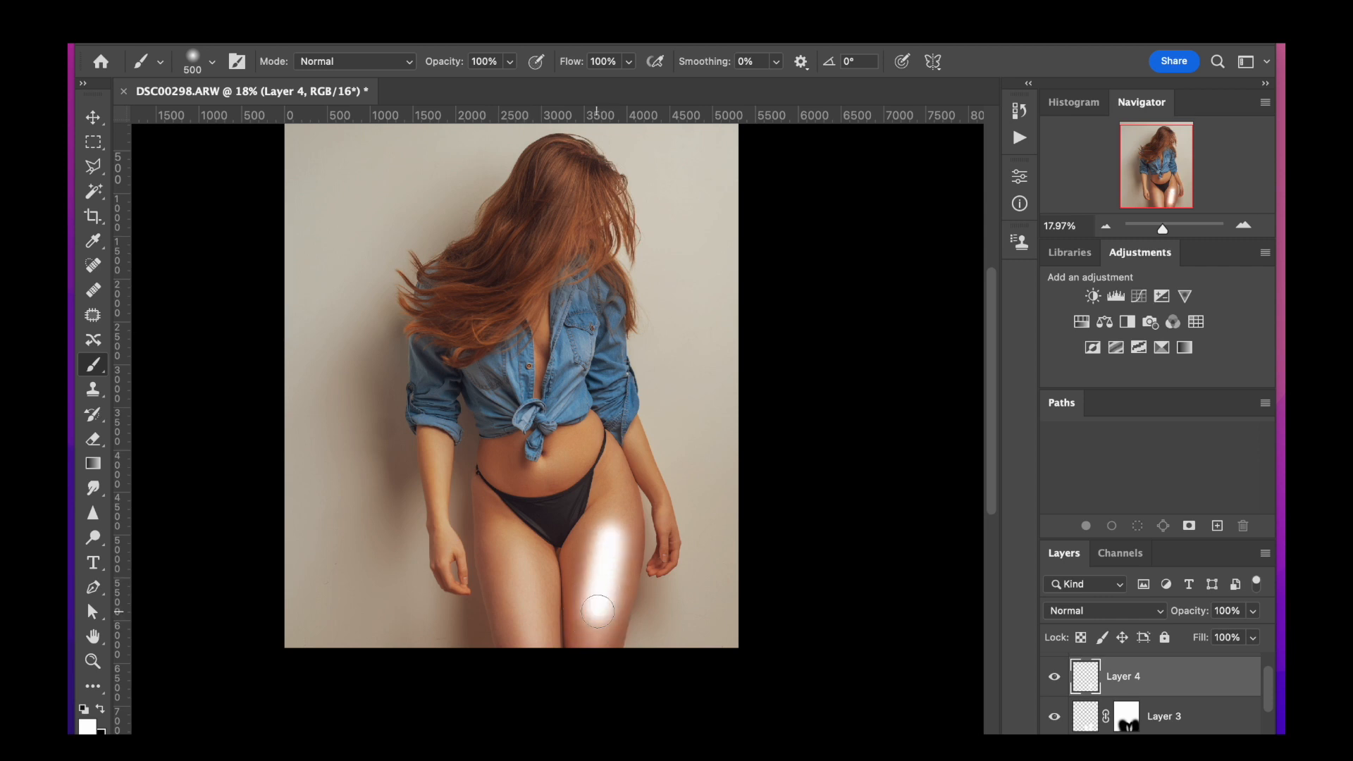
click(513, 550)
shift+click(526, 617)
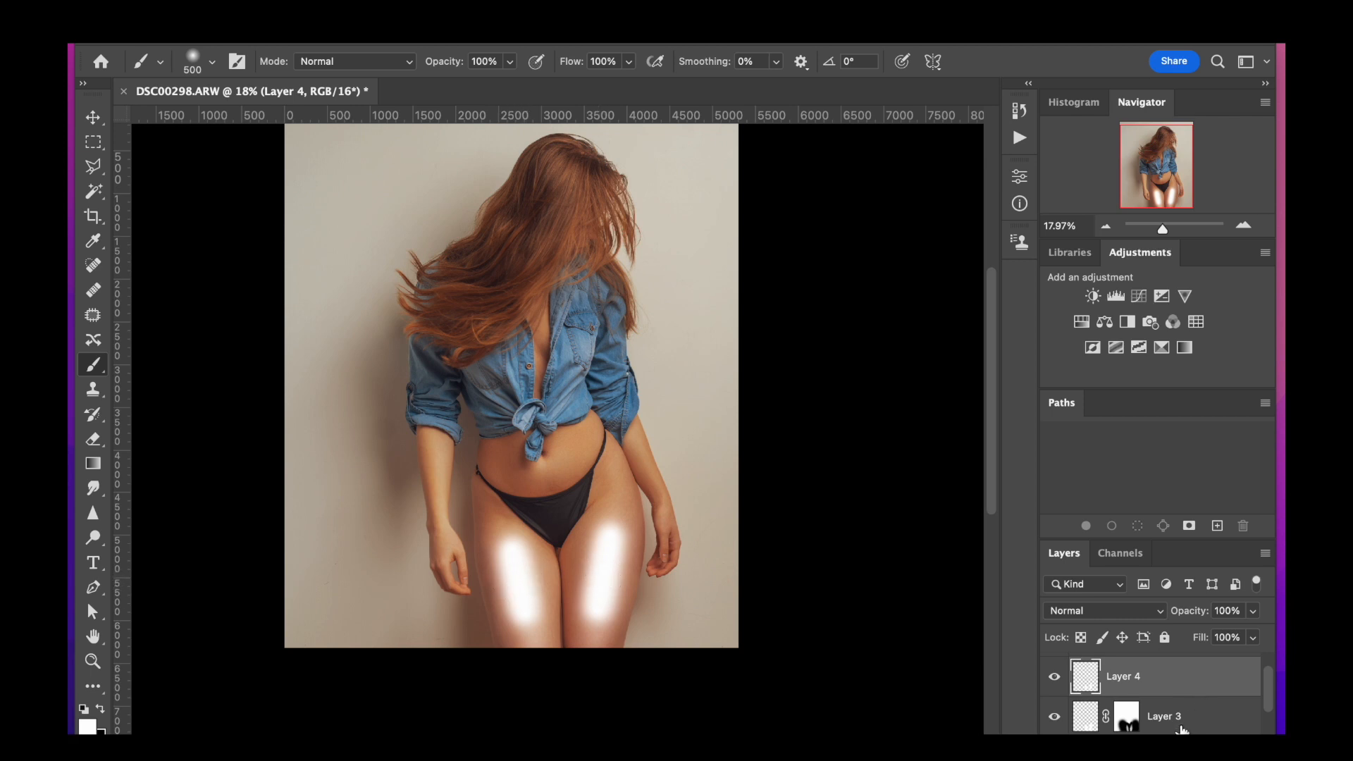
- Give Layer 4 a white mask and paint black on it along the outer edges of both thighs with a 1500 px brush
click(1137, 746)
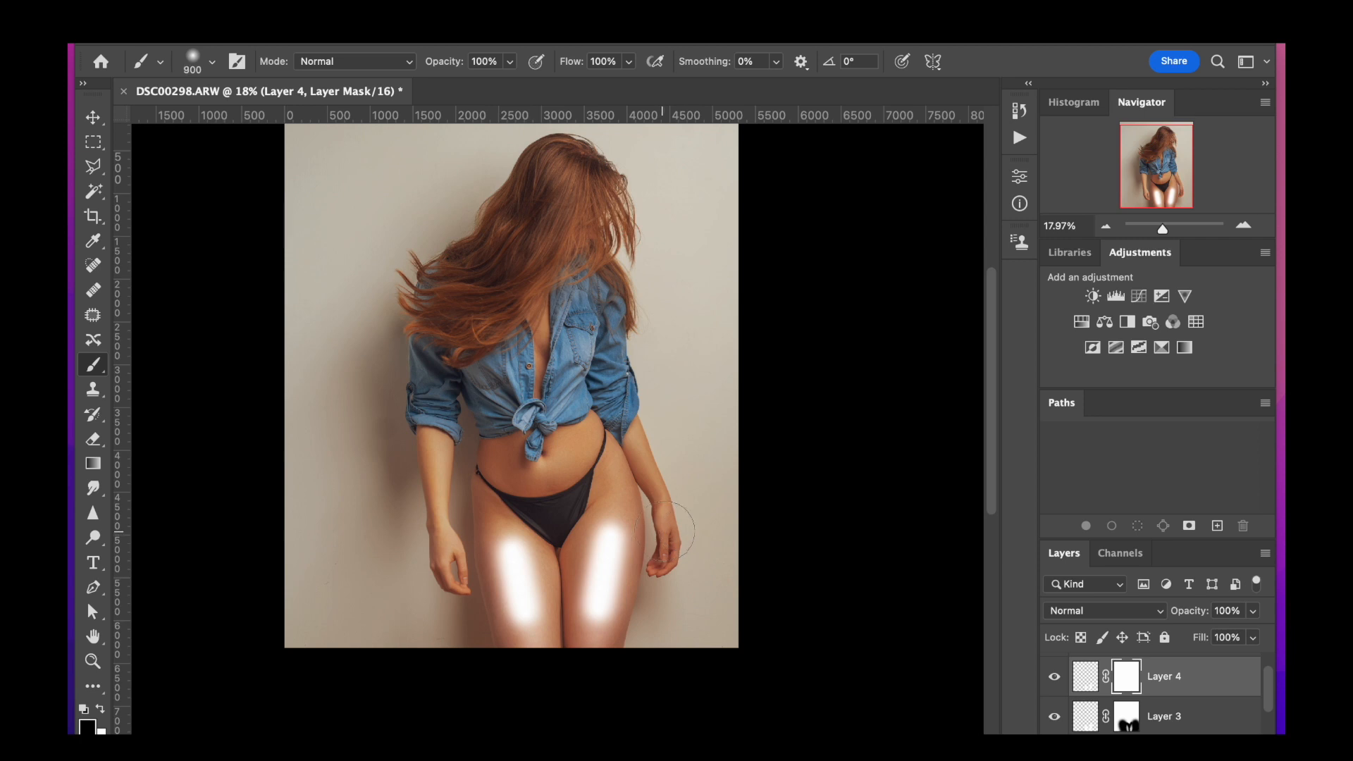
key(bracketright)
key(bracketright)
key(bracketright)
key(bracketright)
key(bracketright)
key(bracketright)
click(667, 520)
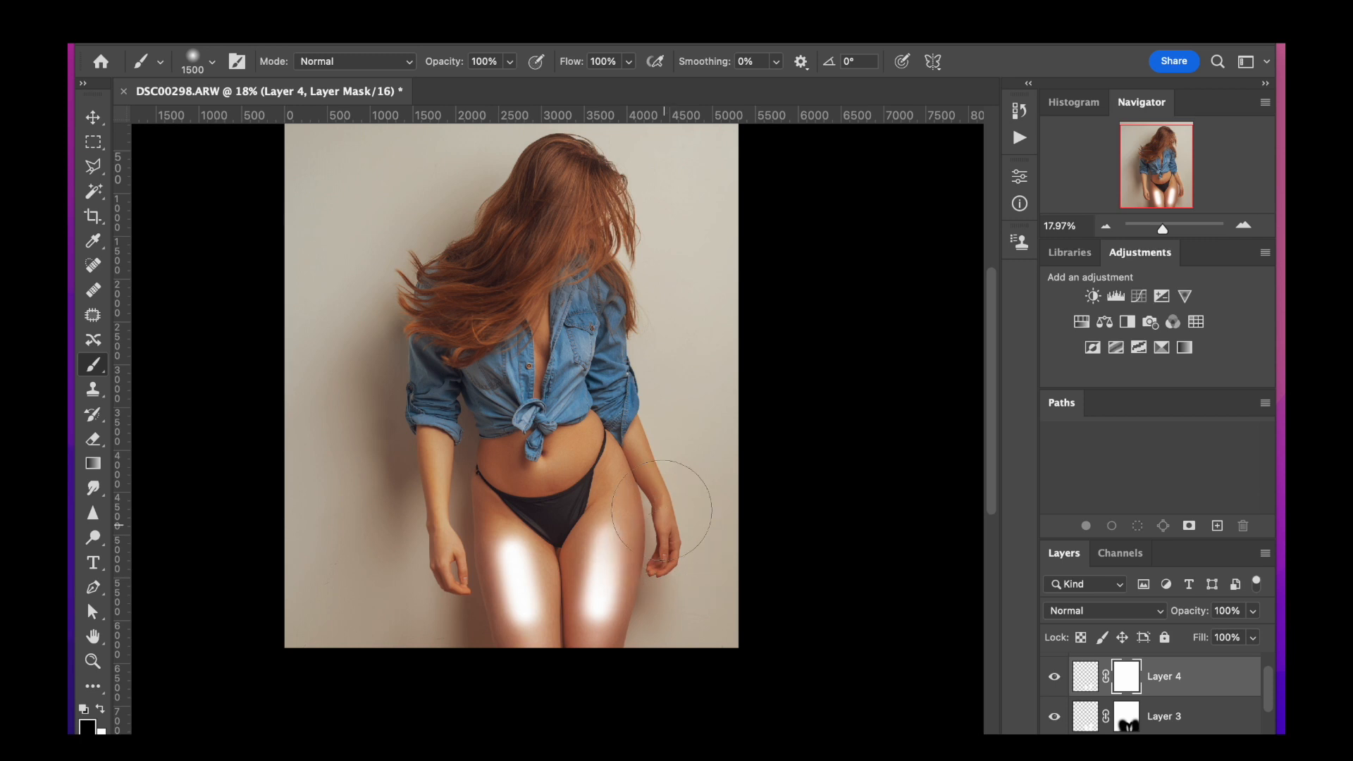
drag(667, 636, 659, 632)
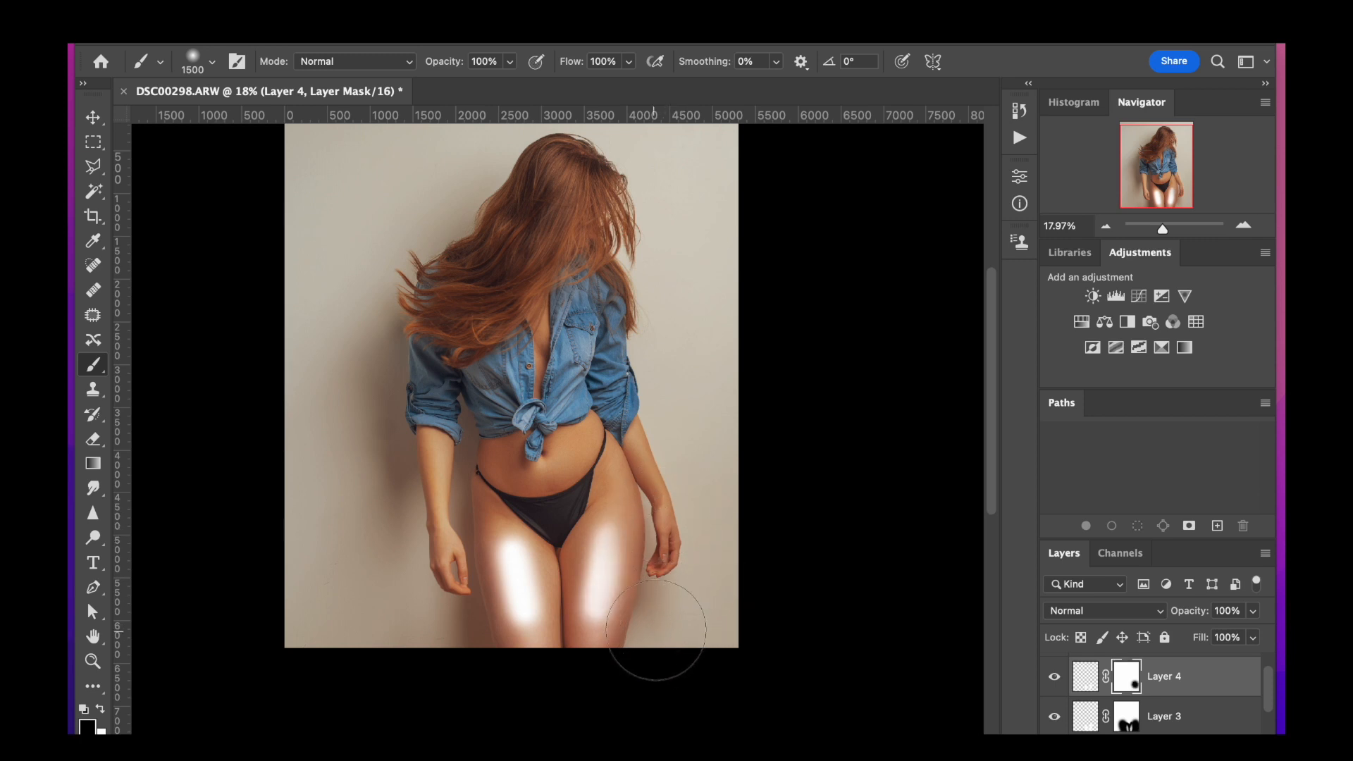
key(bracketright)
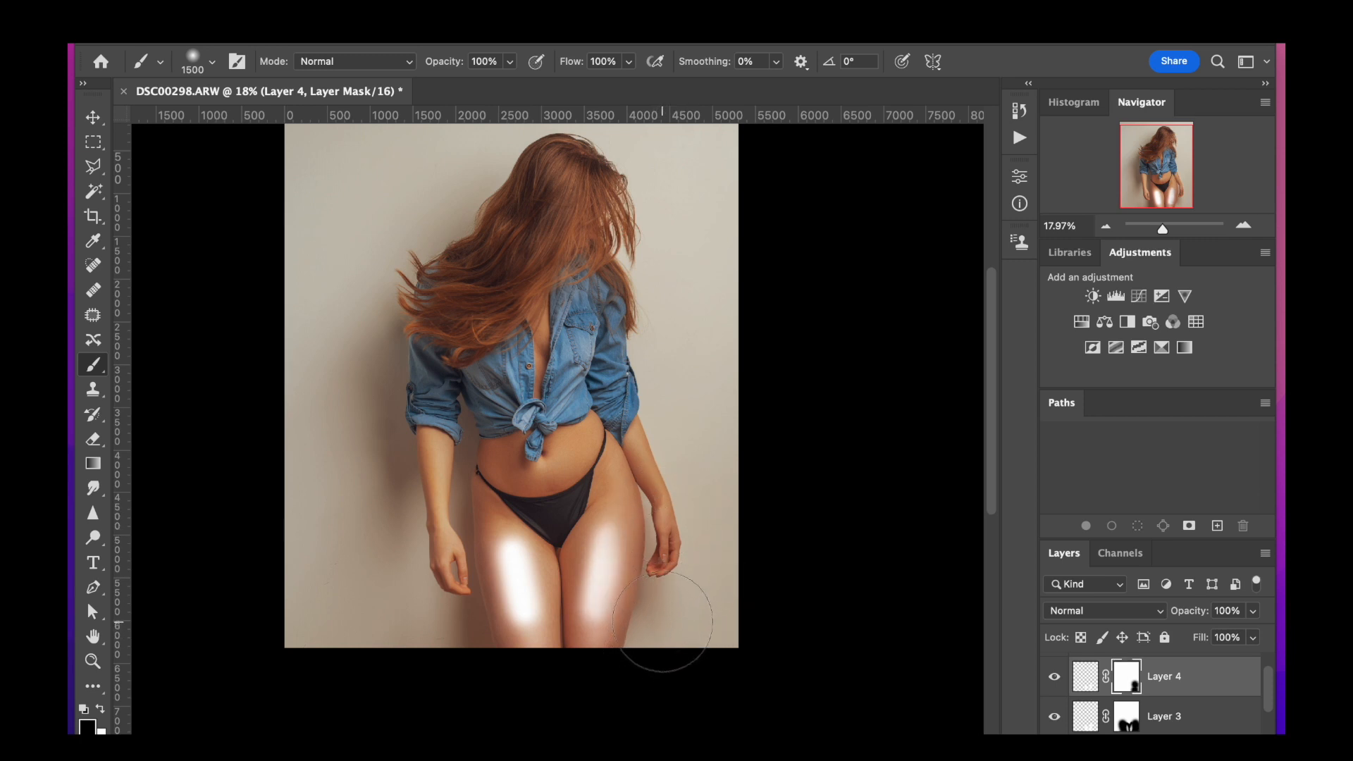
key(bracketleft)
click(457, 529)
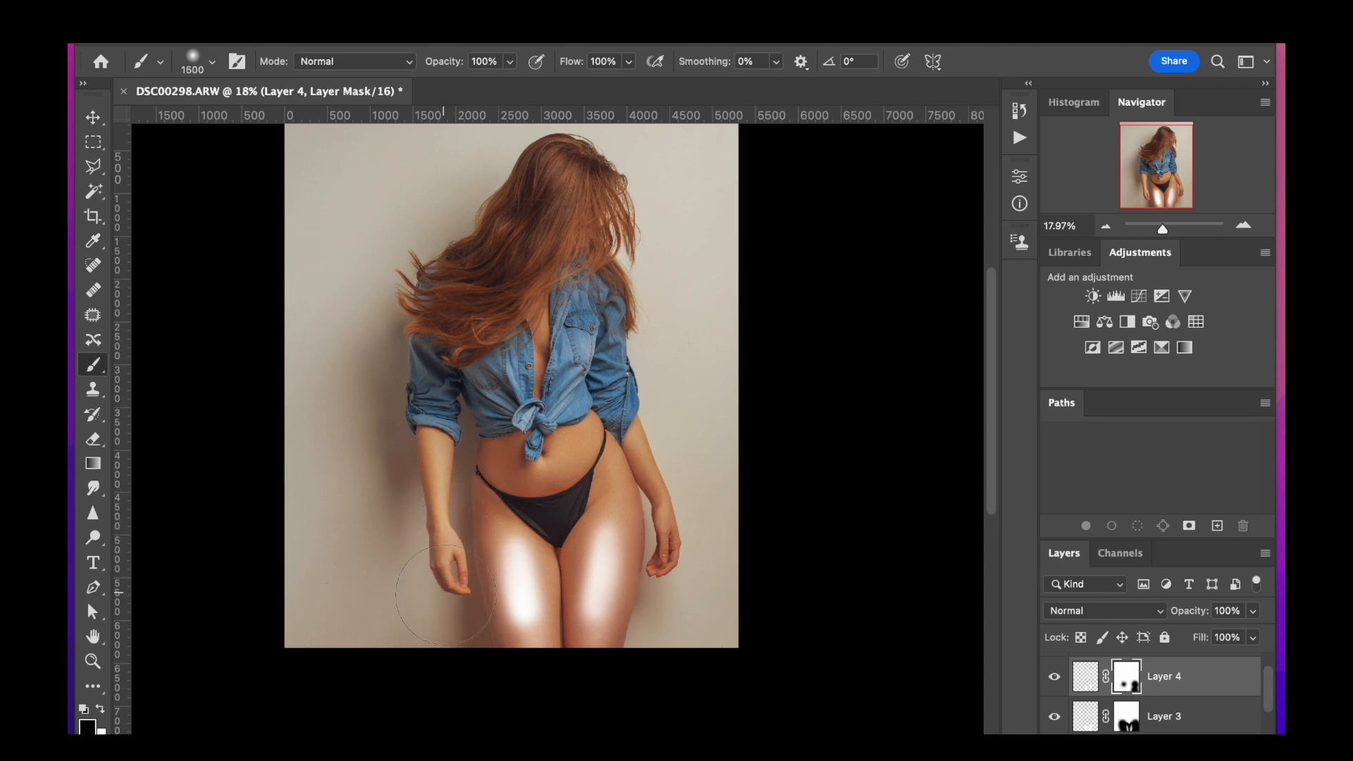
mouse_move(446, 594)
mouse_down()
mouse_move(458, 617)
mouse_move(445, 574)
mouse_up()
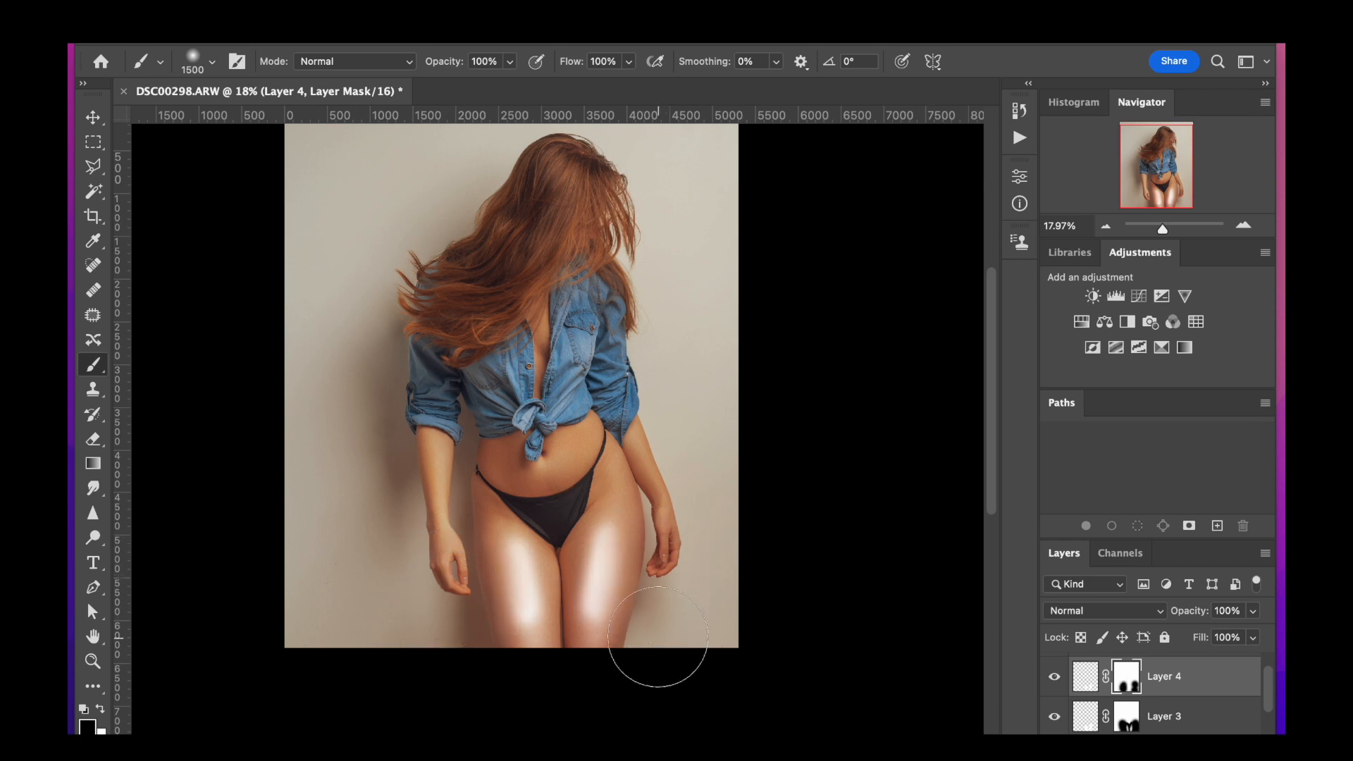
- Reduce the soft brush to 700 px and paint black on Layer 4's mask down the gap between the thighs
key(bracketleft)
key(bracketleft)
key(bracketleft)
key(bracketleft)
key(bracketleft)
key(bracketleft)
key(bracketleft)
key(bracketleft)
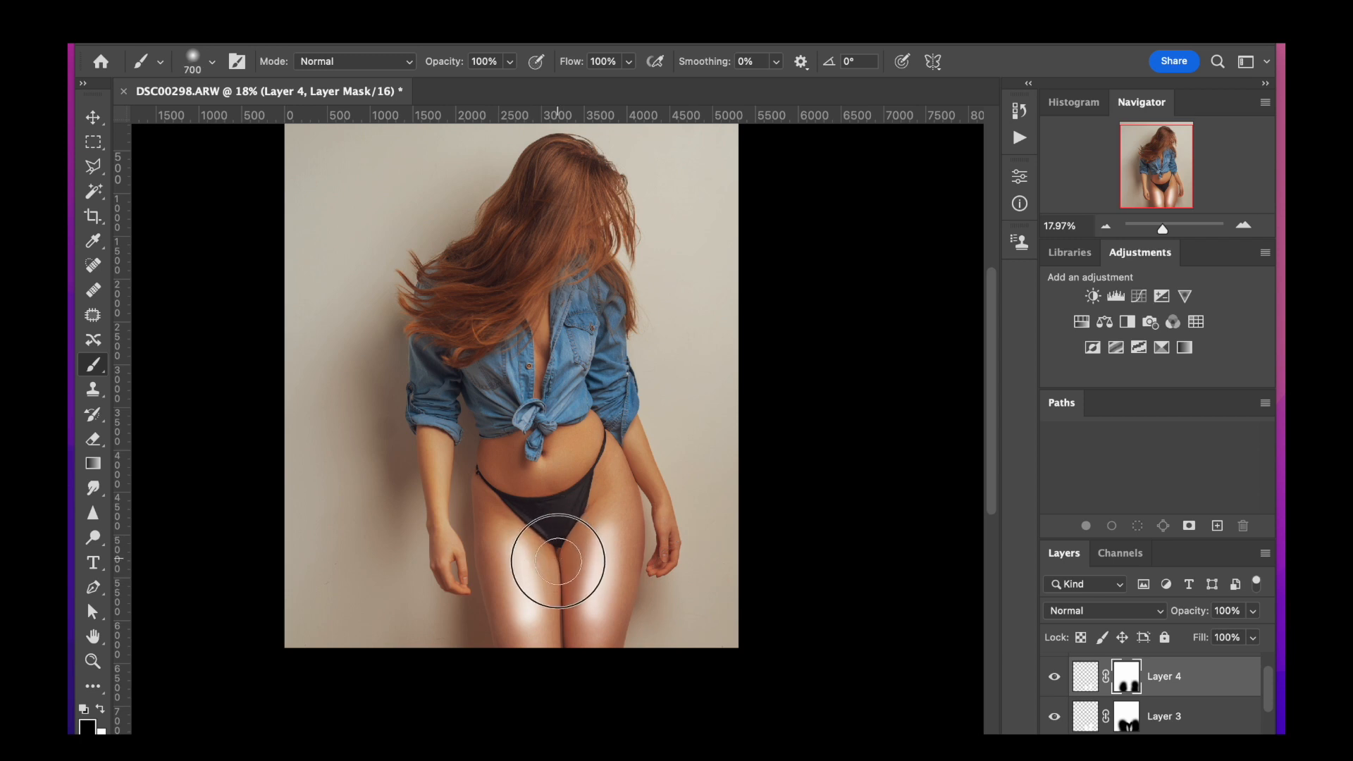
click(212, 61)
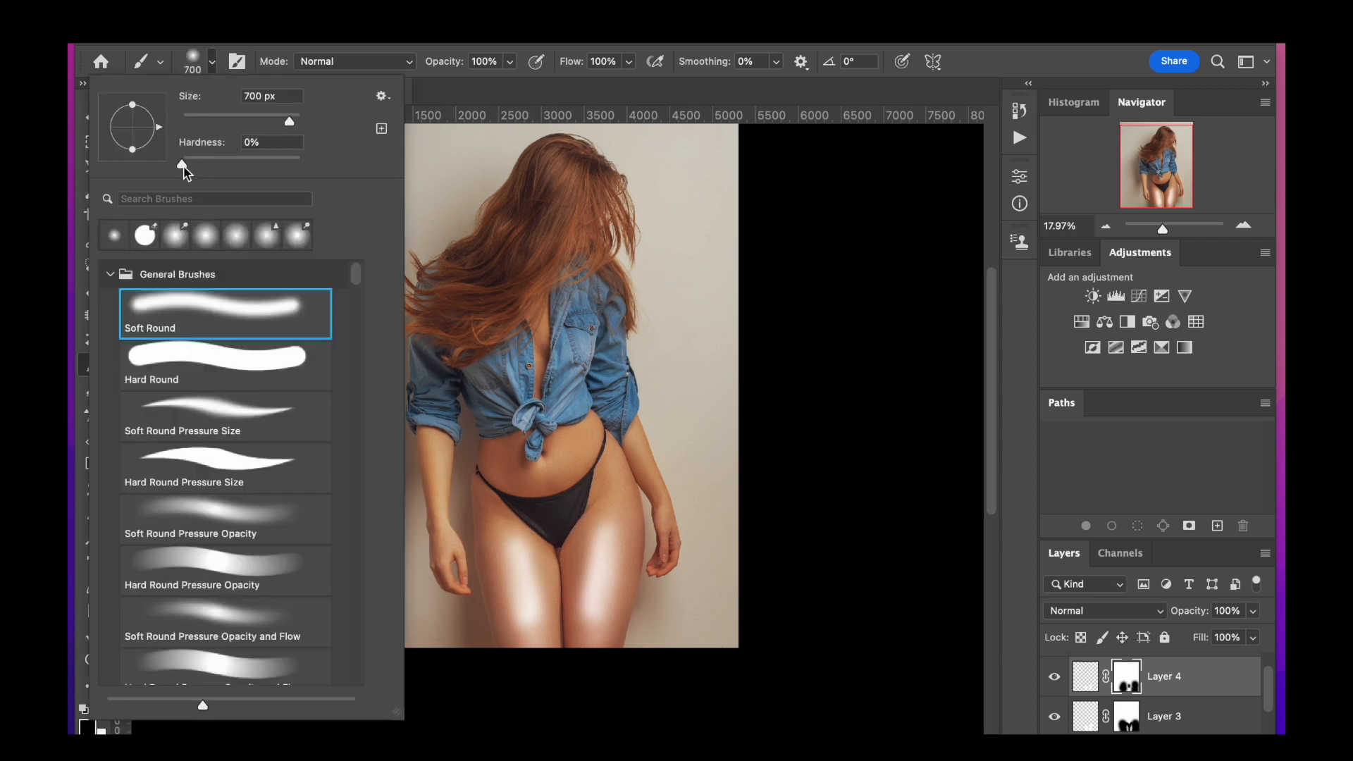
click(222, 143)
click(211, 62)
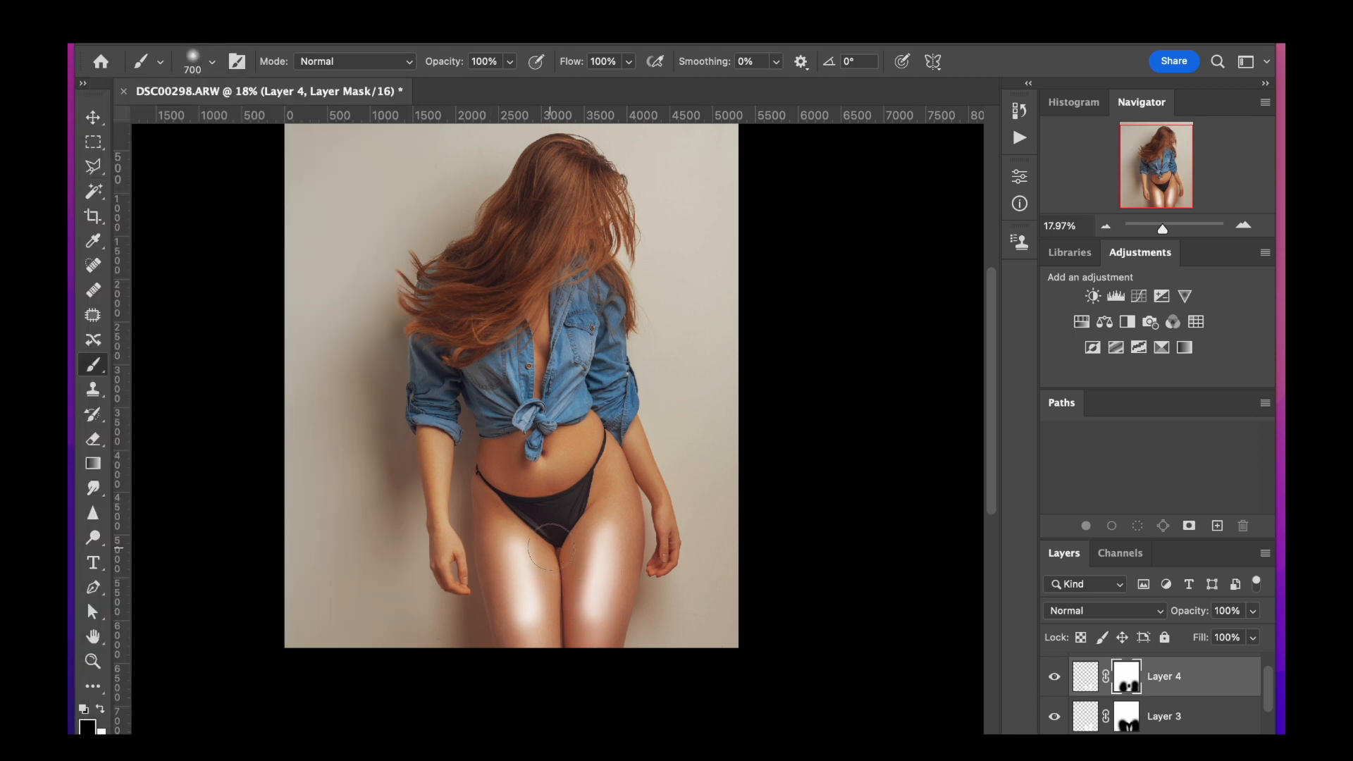
mouse_move(551, 547)
mouse_down()
mouse_move(564, 646)
mouse_move(554, 595)
mouse_move(554, 635)
mouse_move(558, 547)
mouse_move(561, 577)
mouse_move(573, 532)
mouse_move(564, 599)
mouse_up()
drag(632, 661, 561, 627)
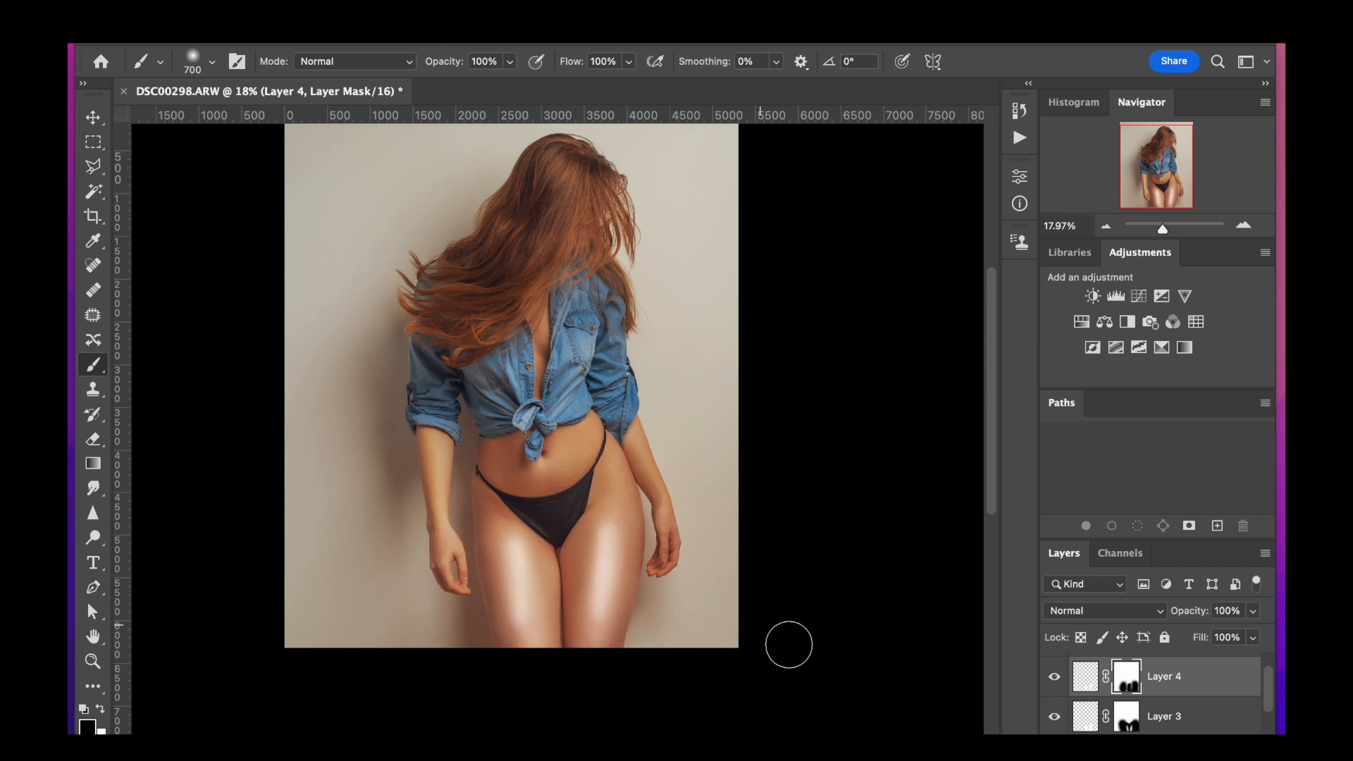
- Set Layer 4's blend mode to Screen and lower its opacity to 86%
scroll(788, 640, down, 3)
click(1123, 617)
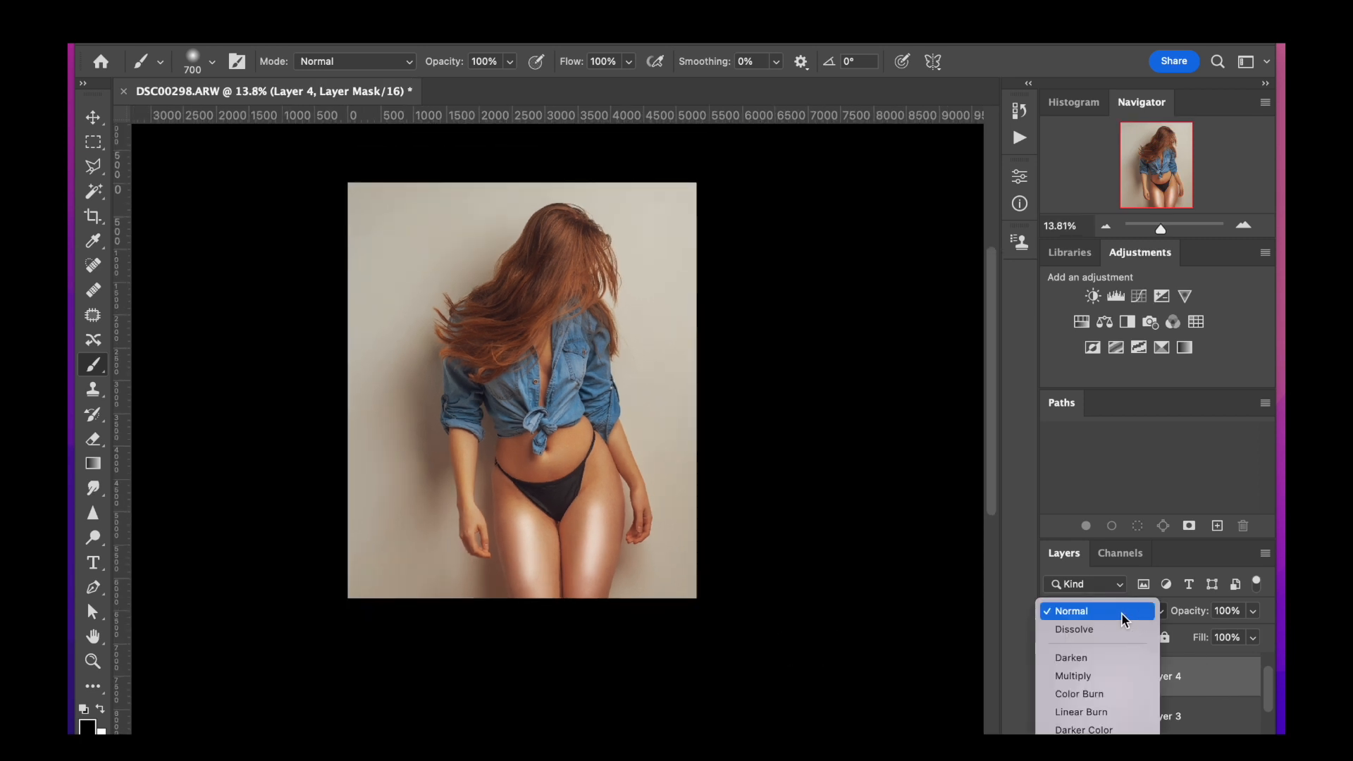
scroll(1111, 678, down, 3)
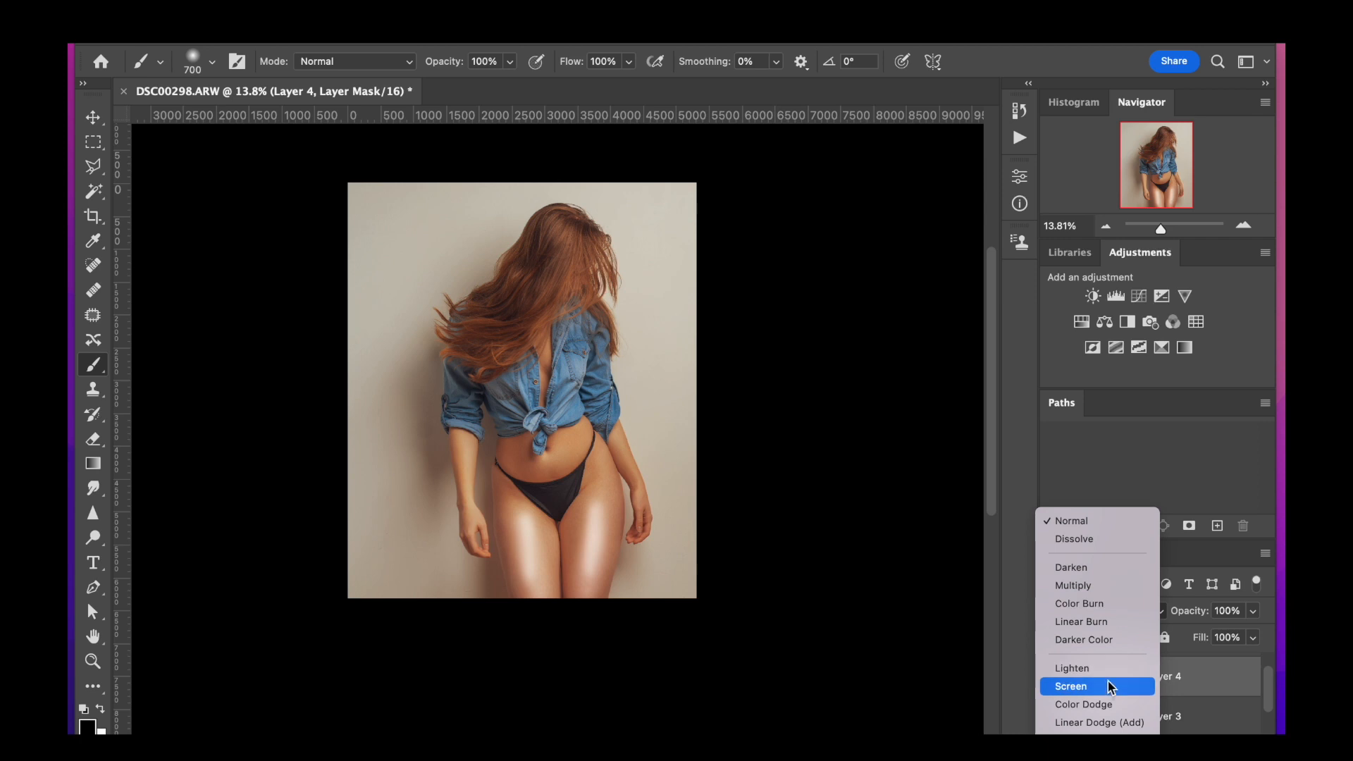
click(1108, 686)
click(1252, 615)
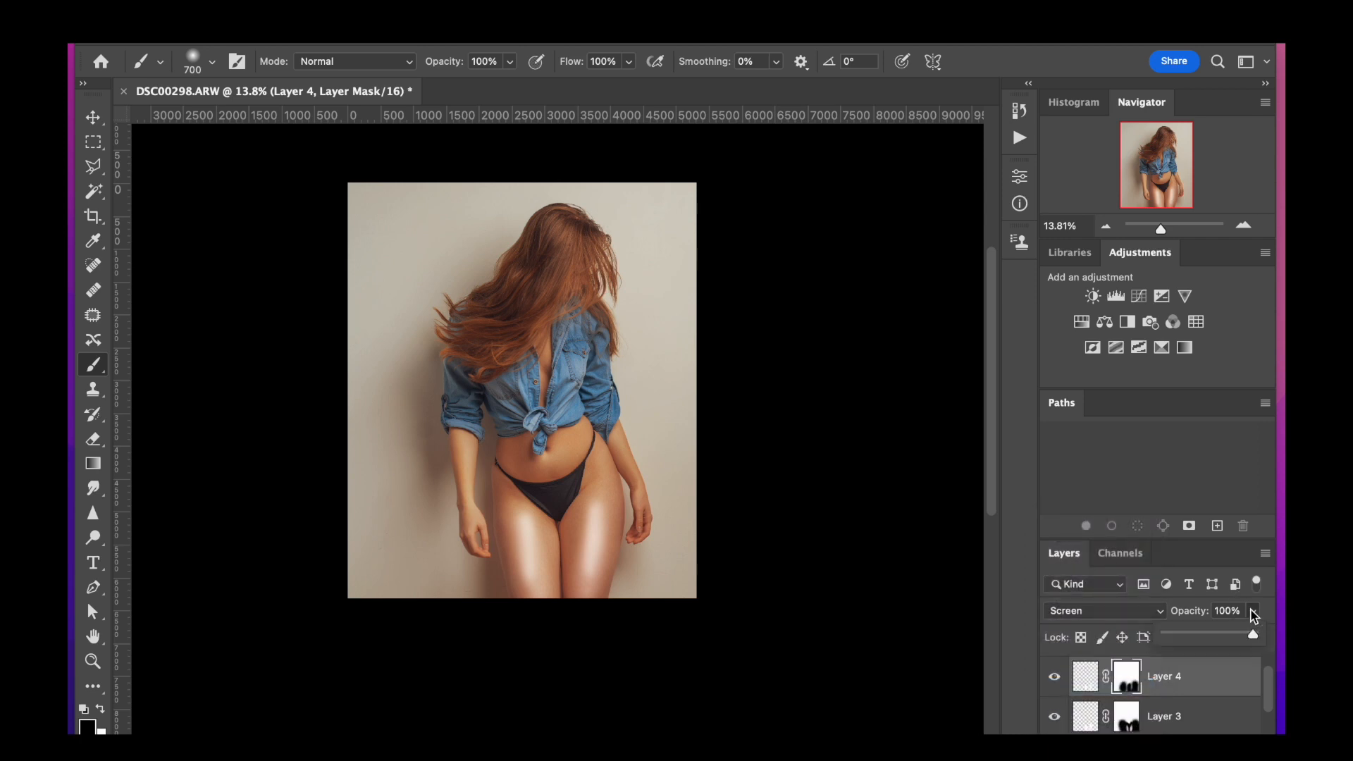
drag(1257, 634, 1240, 636)
click(556, 522)
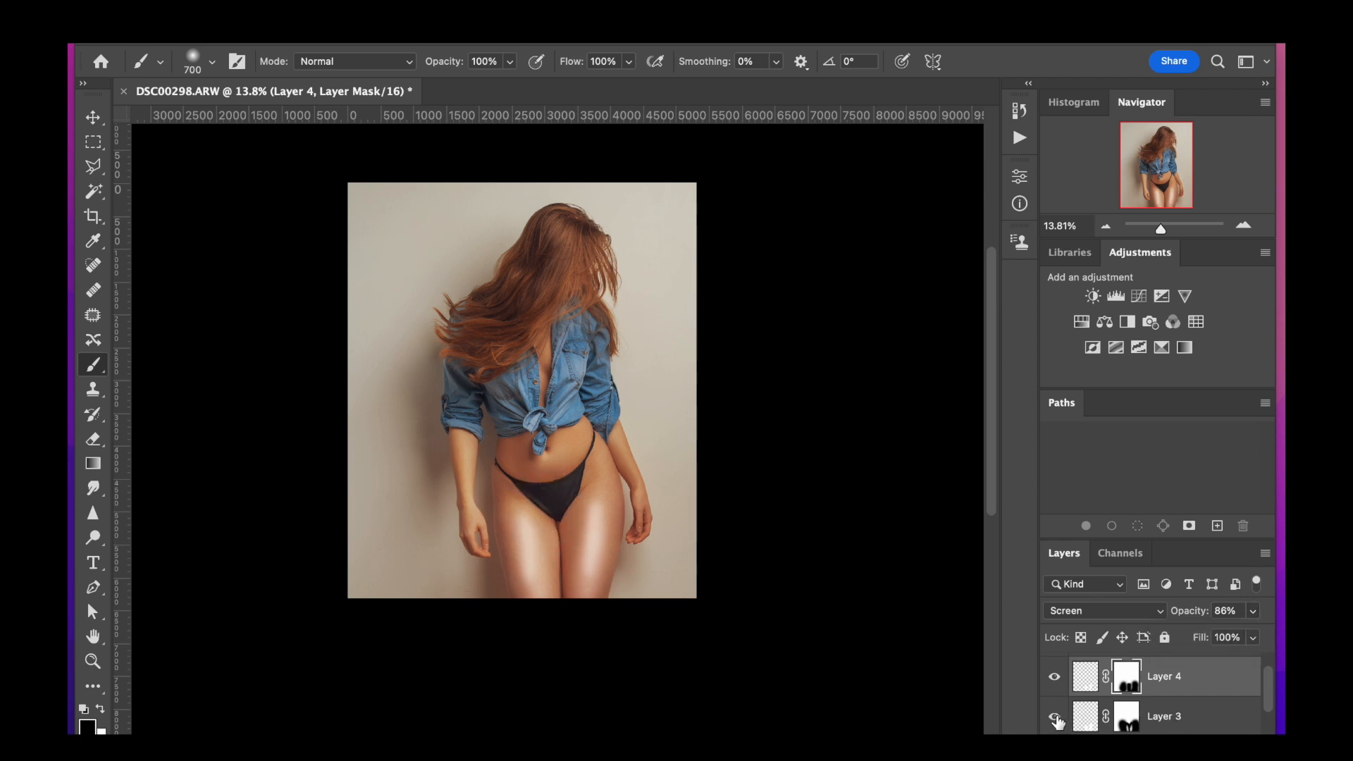
- Select Layer 3 and compare the image with that layer hidden and shown, leaving it visible
click(1190, 720)
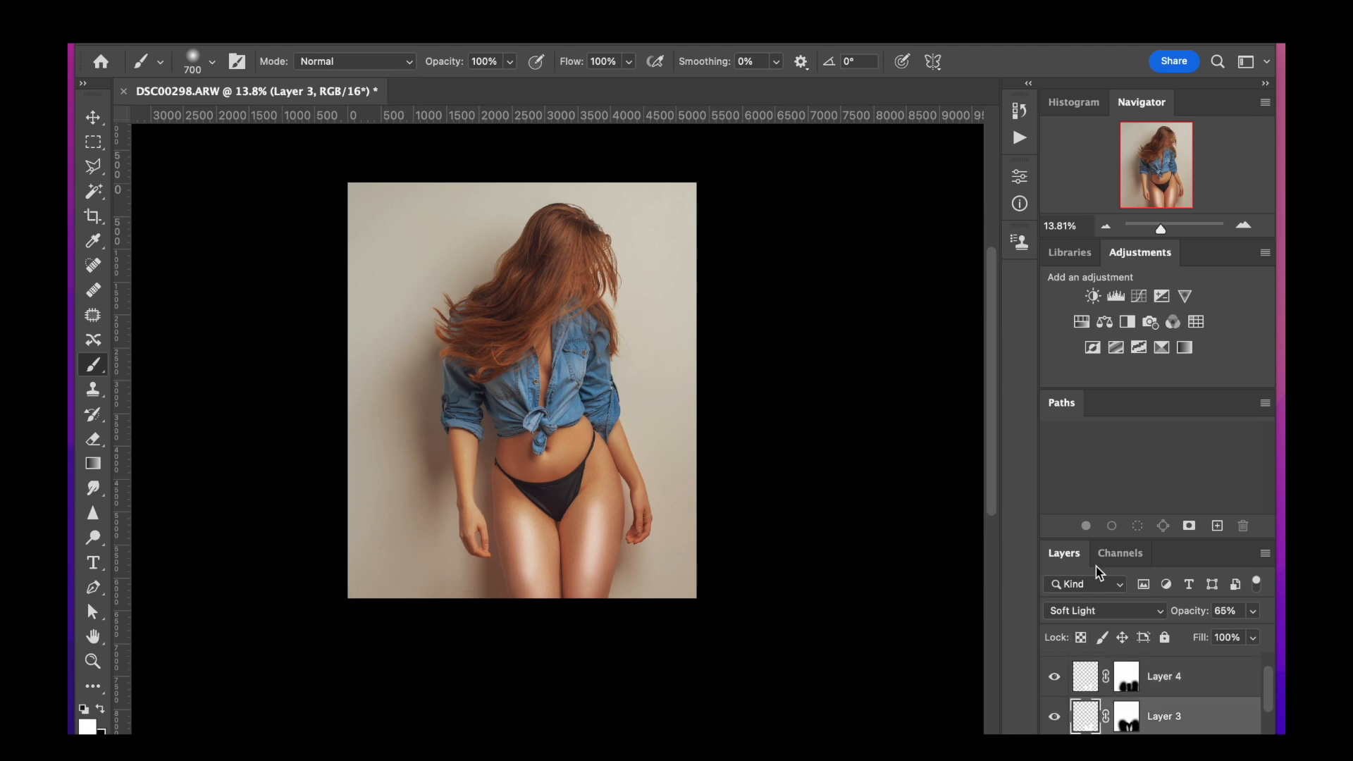
click(1055, 717)
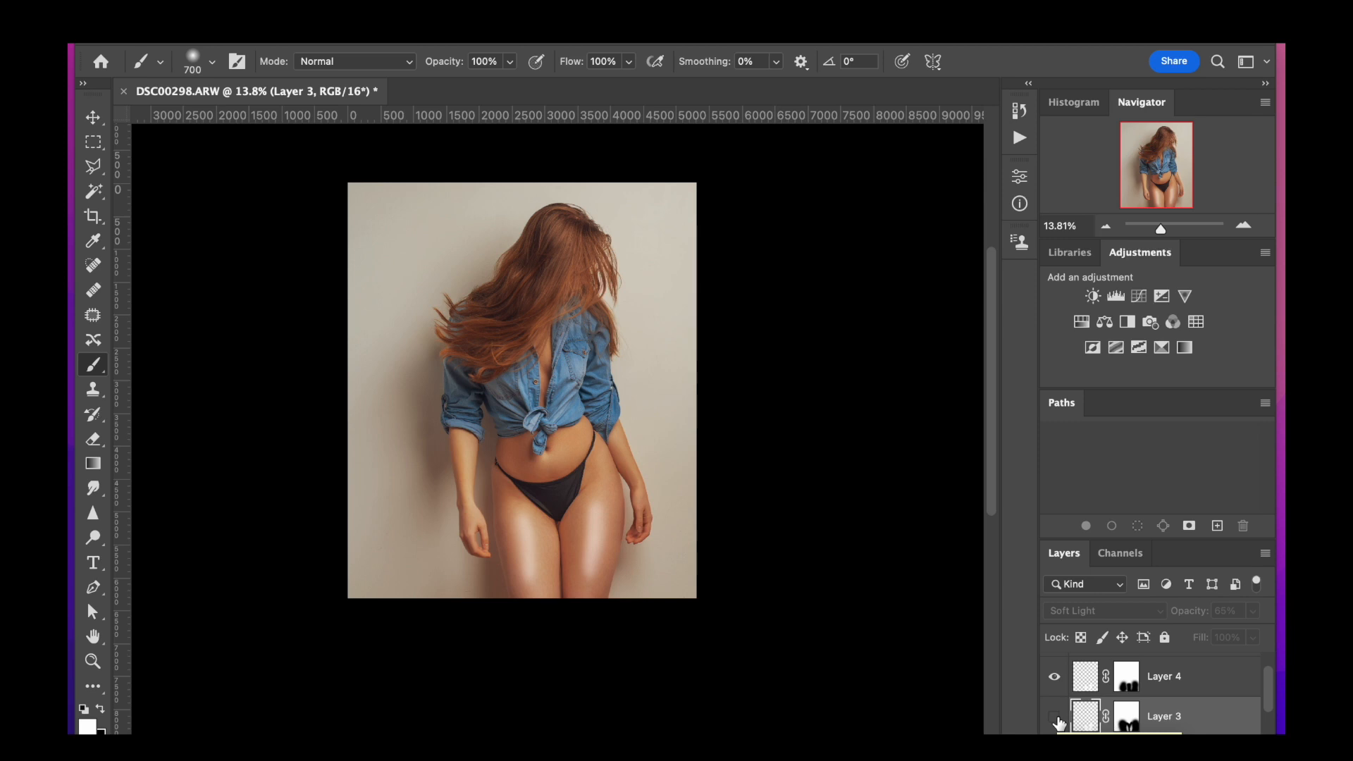
click(1054, 718)
click(1054, 717)
click(1054, 717)
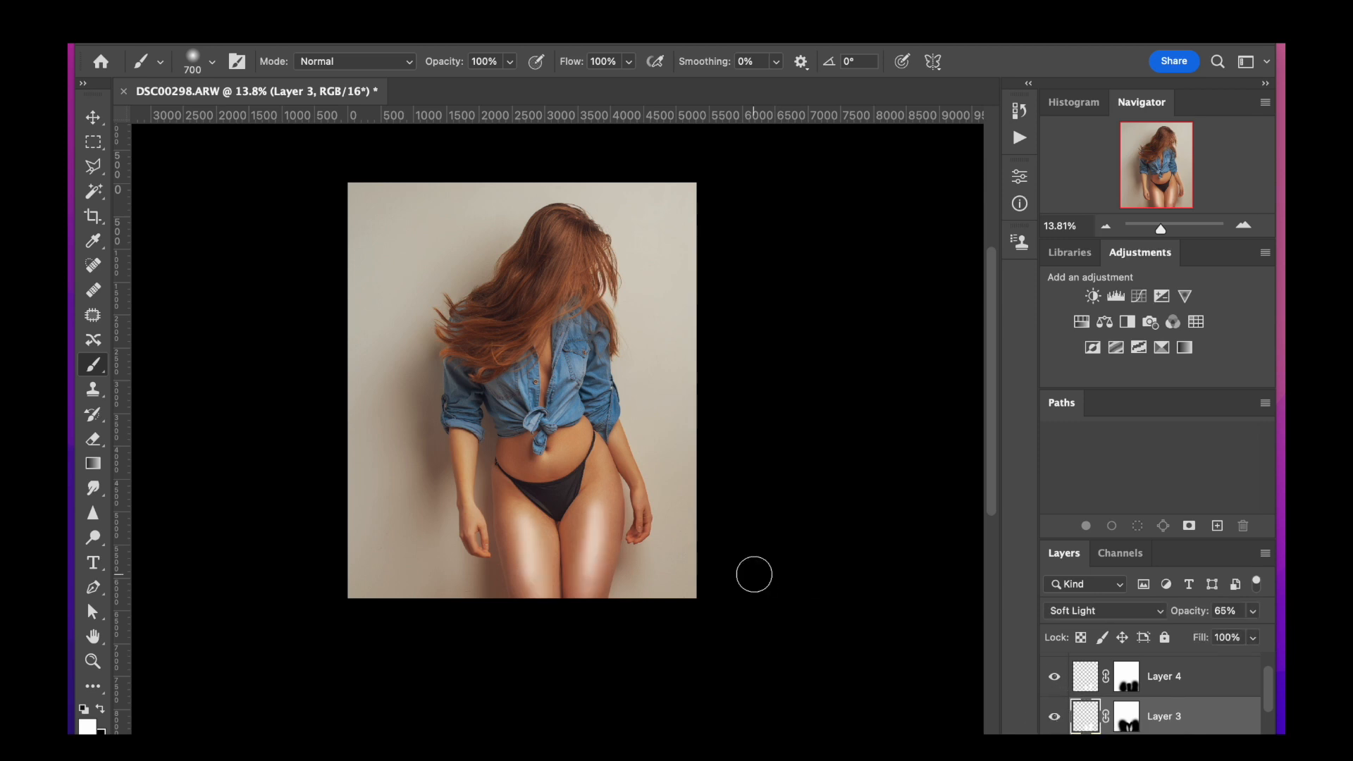
- Select Layer 4's layer mask, check the highlights on the legs, and switch to the Move tool
scroll(751, 571, up, 3)
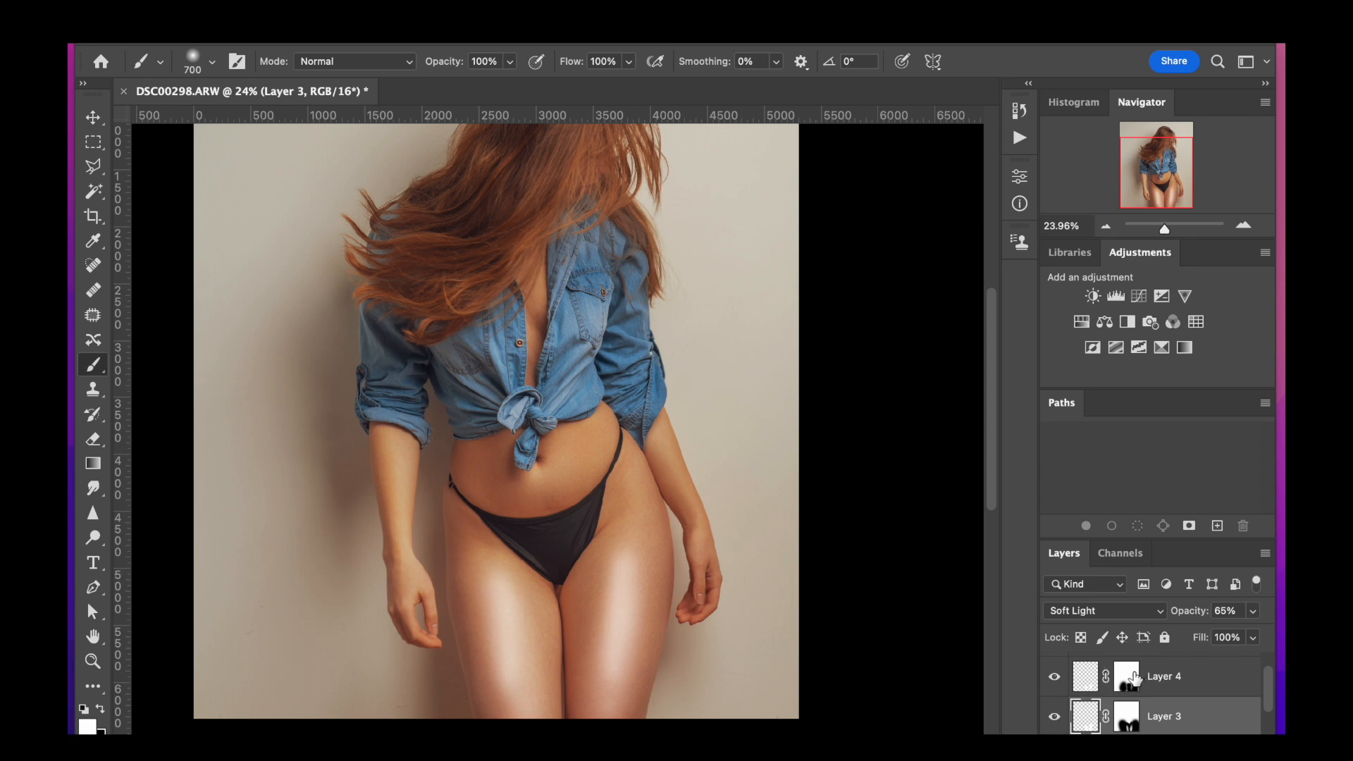
click(1126, 676)
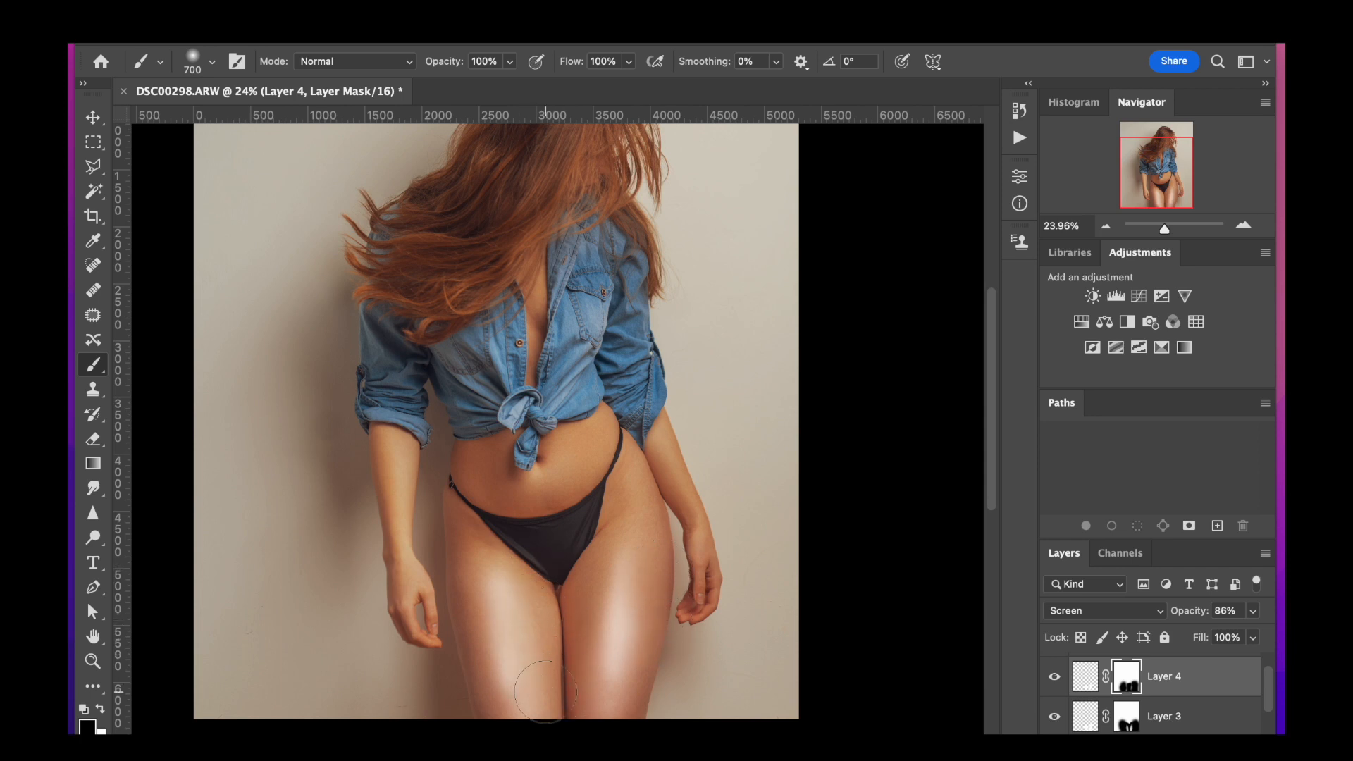
scroll(810, 614, down, 6)
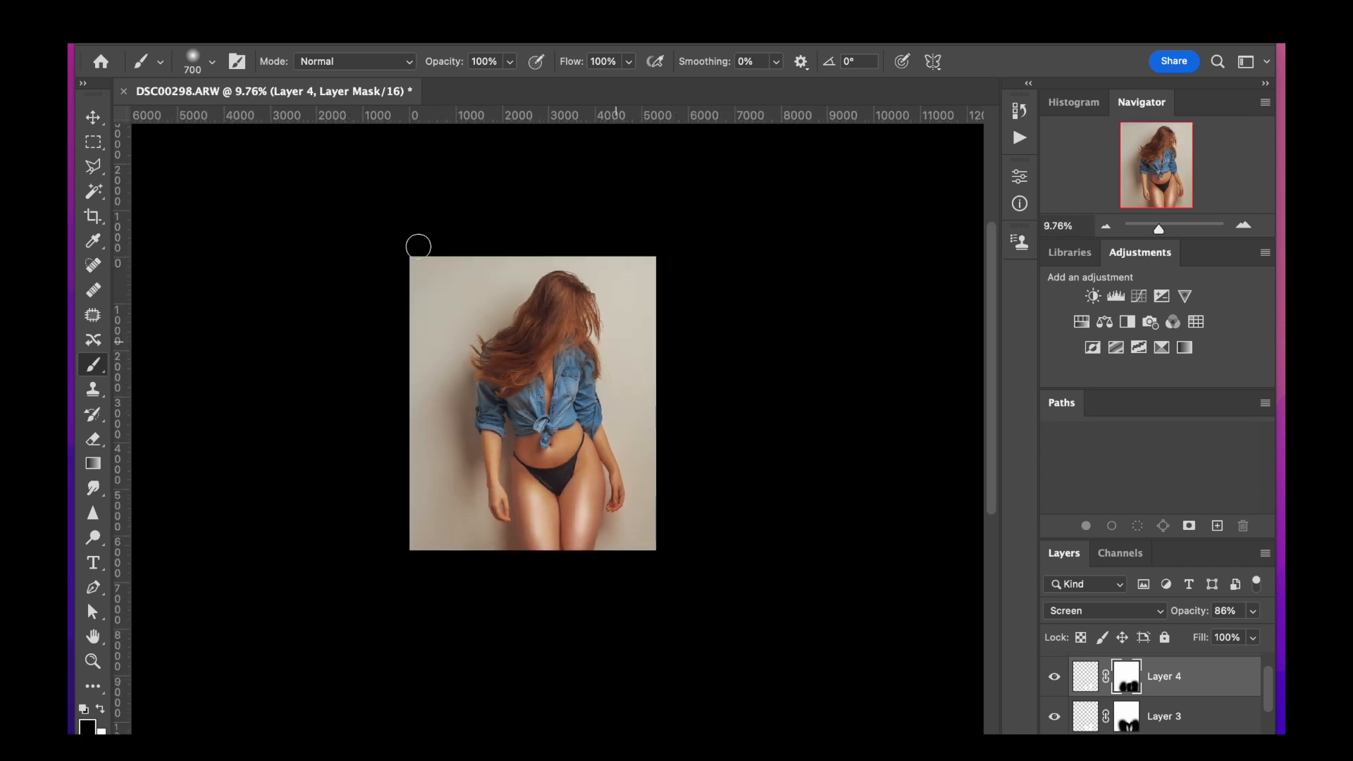
click(93, 119)
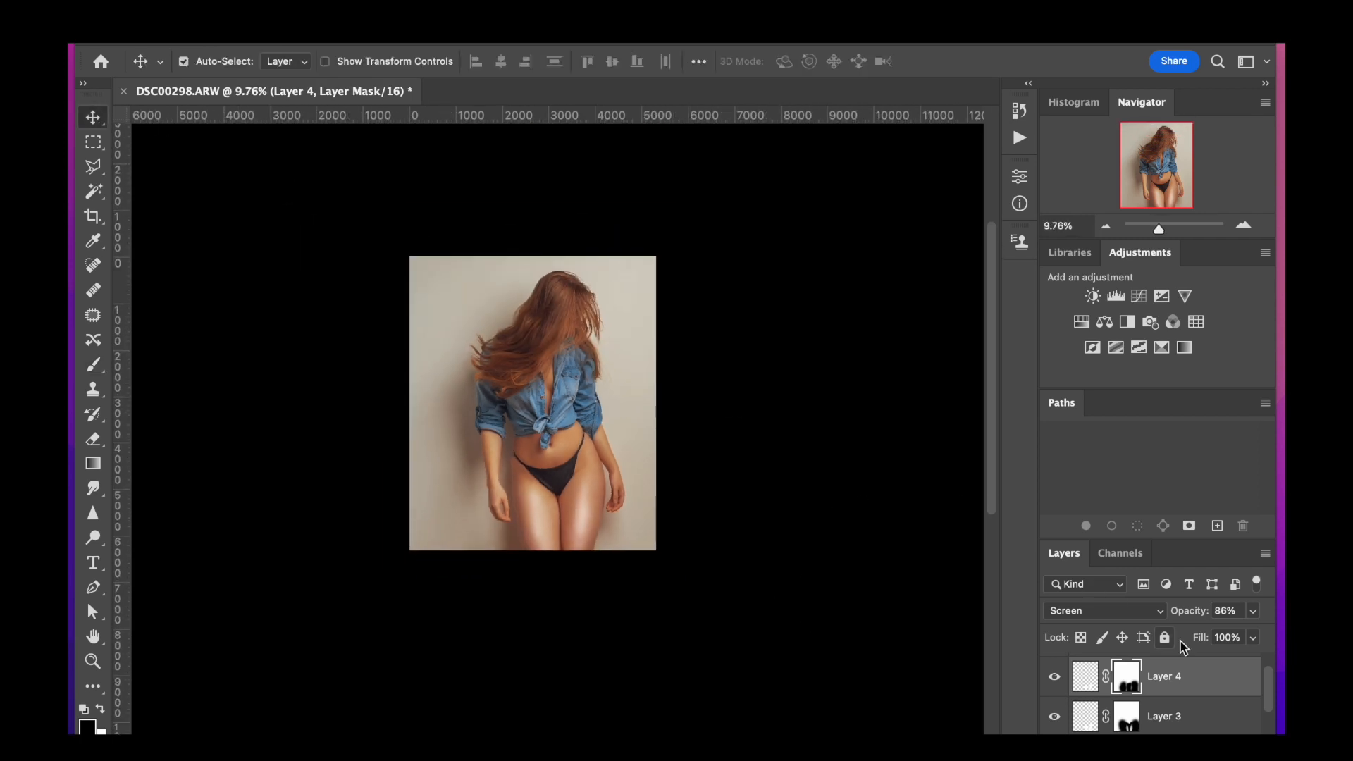
- Compare the leg highlights with Layer 4 and Layer 3 hidden and shown, leaving both layers visible
scroll(904, 619, up, 5)
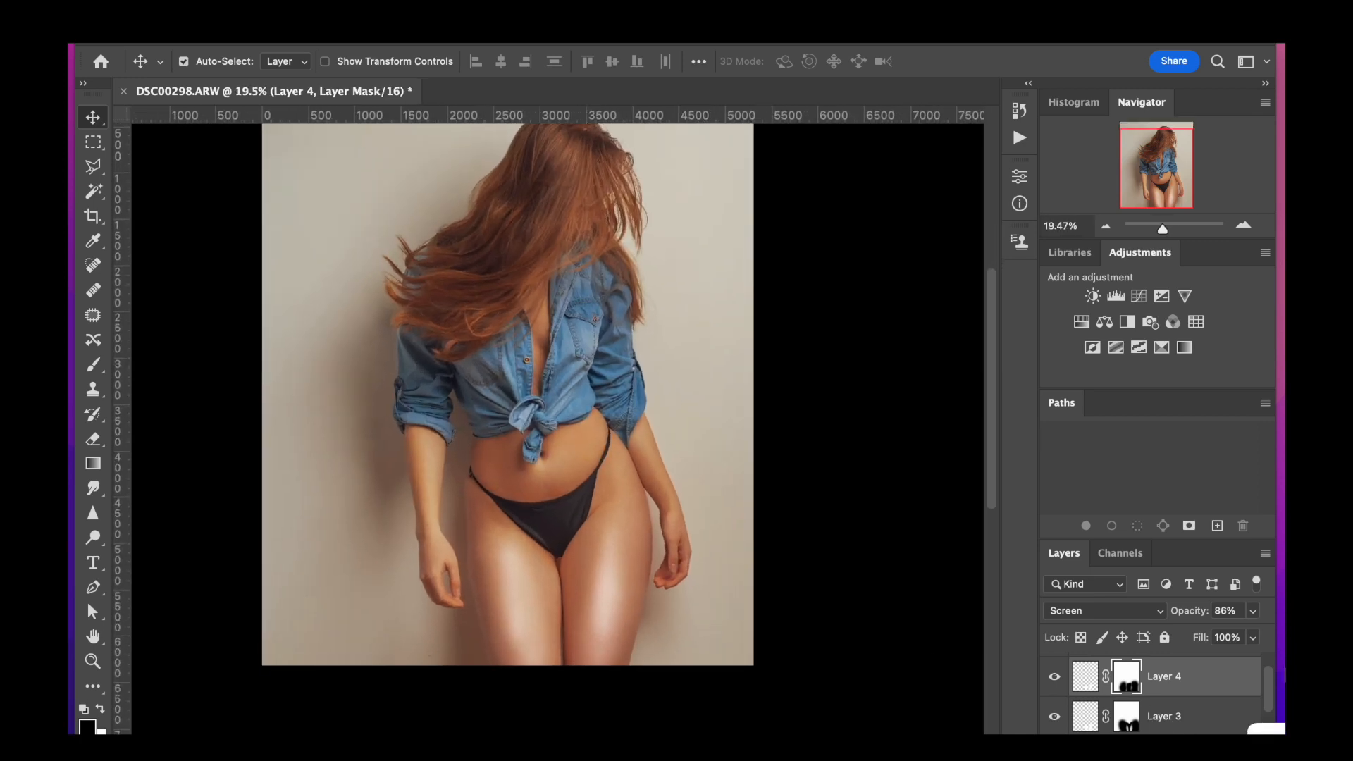
scroll(1241, 695, down, 2)
scroll(1163, 684, up, 2)
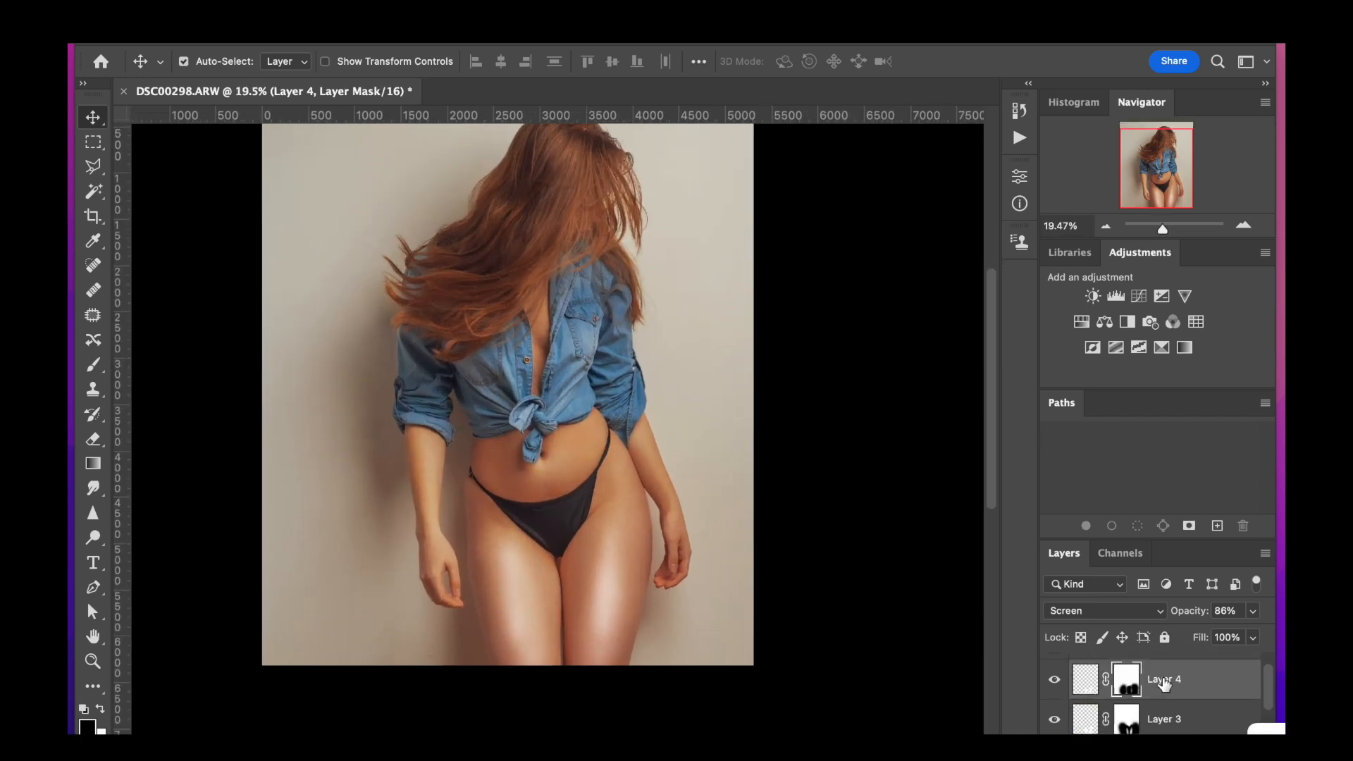
click(1054, 682)
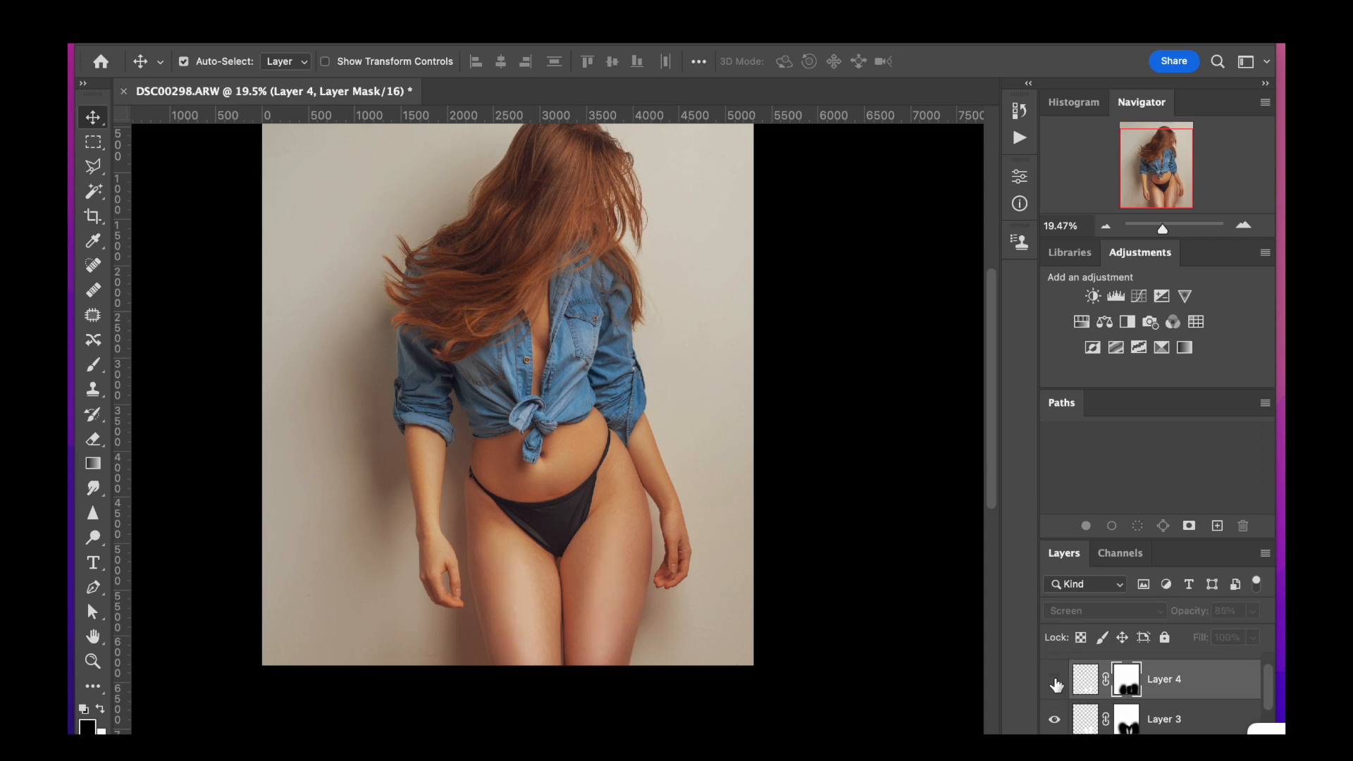
click(1054, 719)
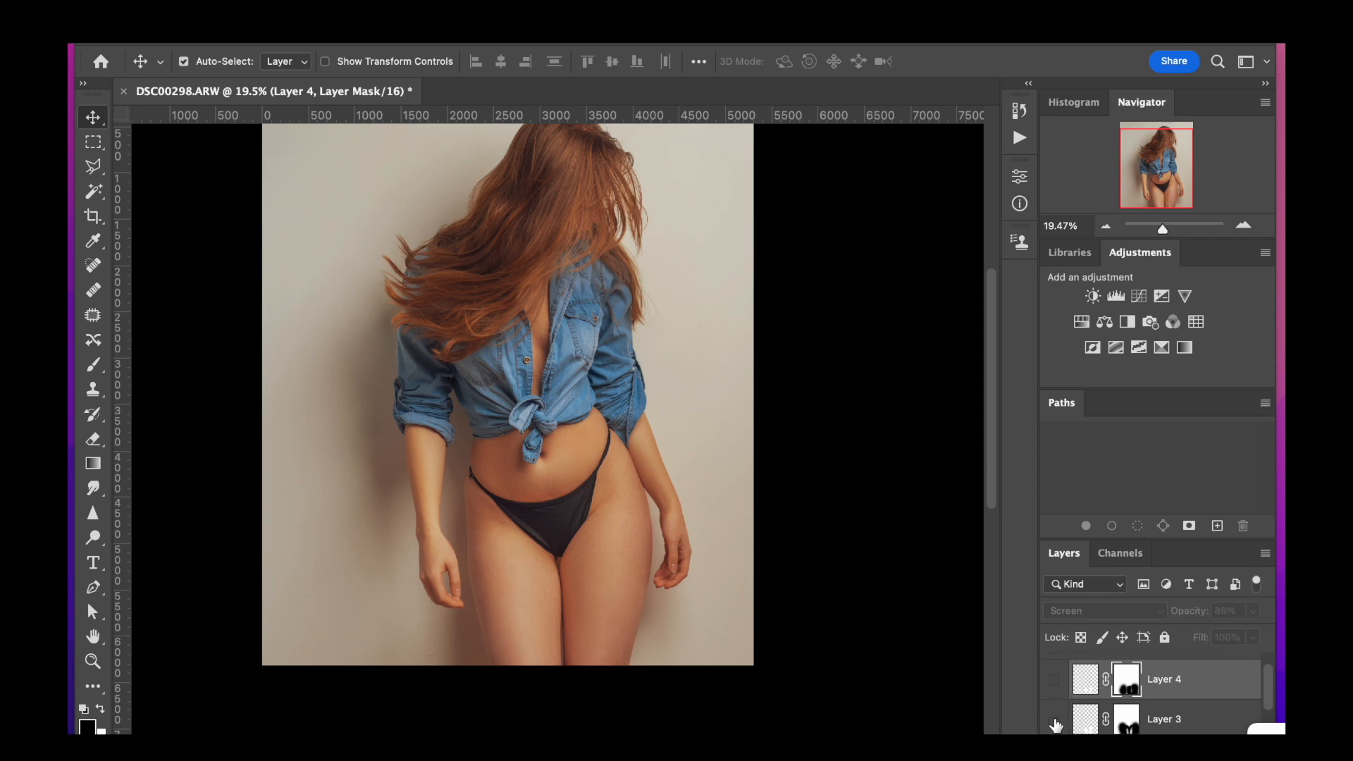
click(1055, 720)
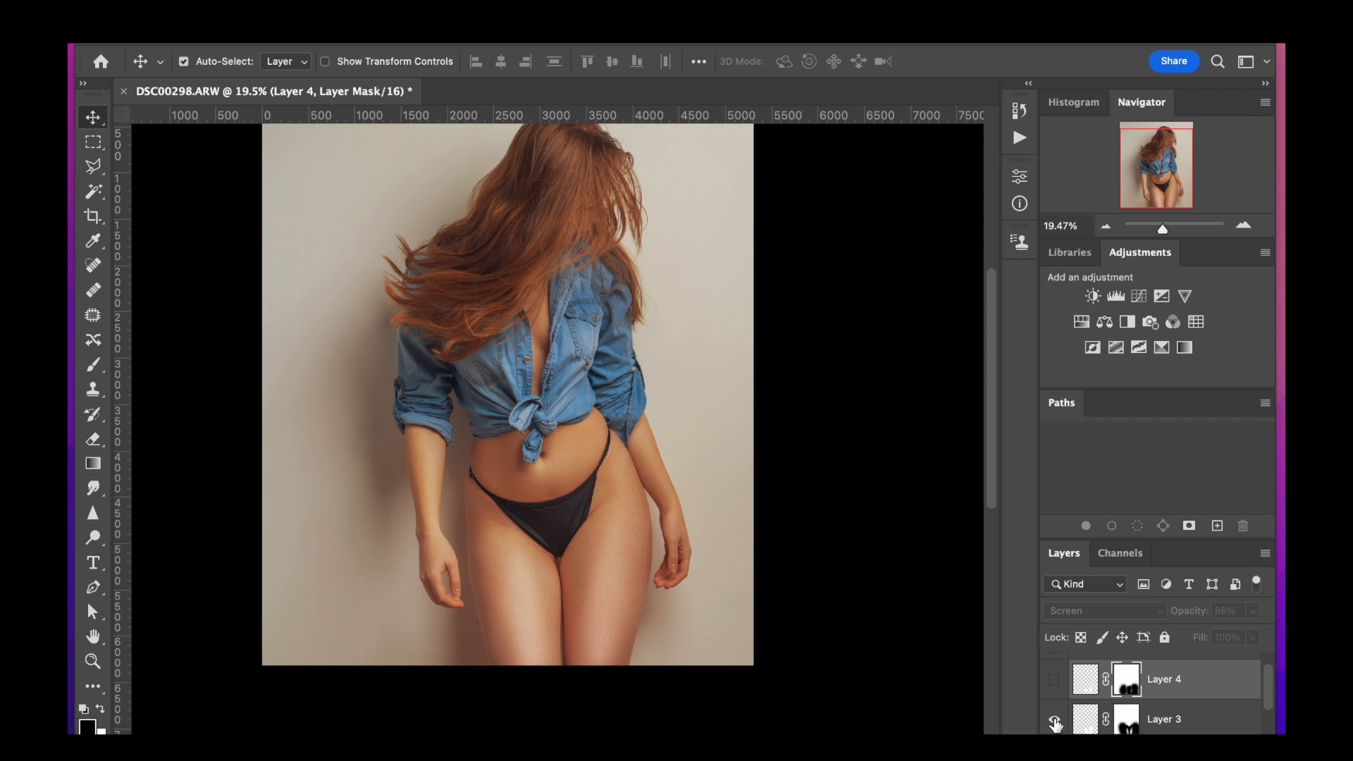
click(1055, 682)
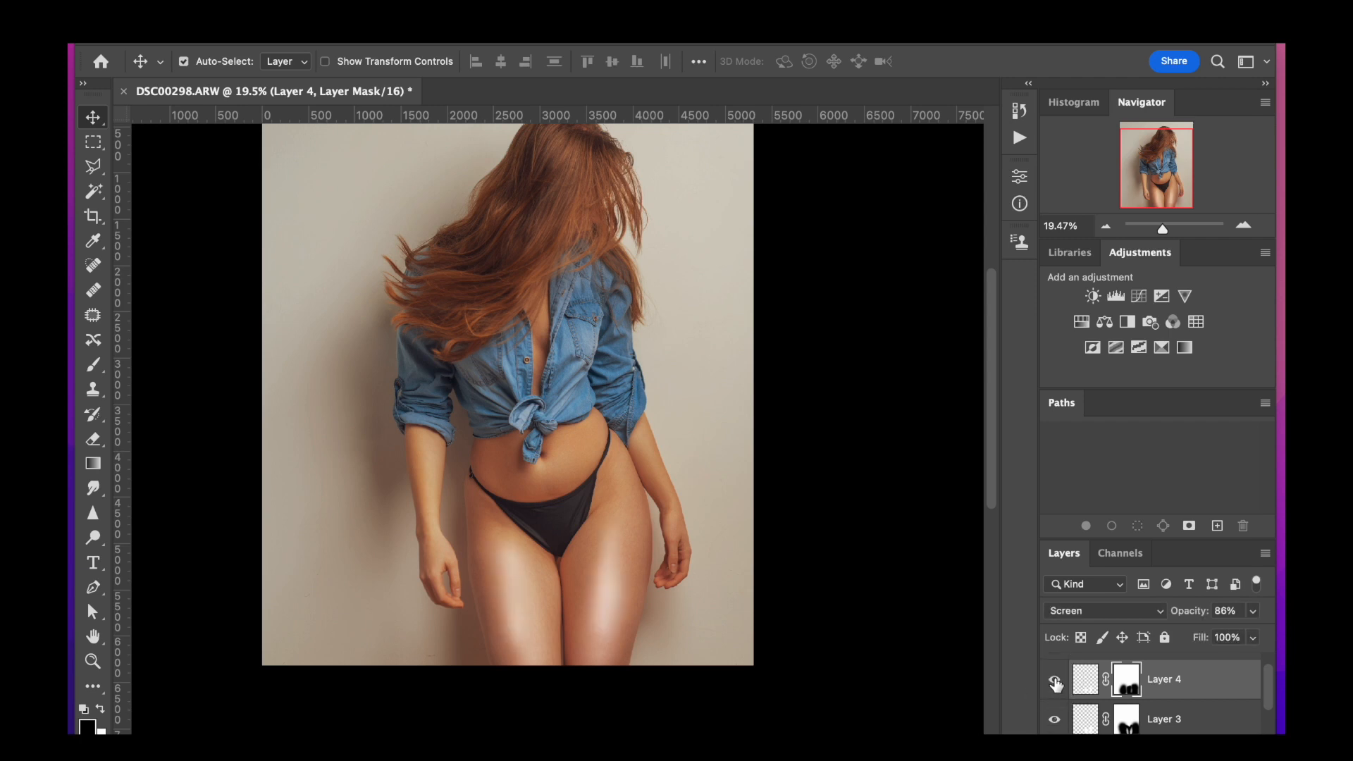
- Hide Layer 4 and apply a Gaussian Blur with a 6.8-pixel radius to Layer 3
click(1055, 682)
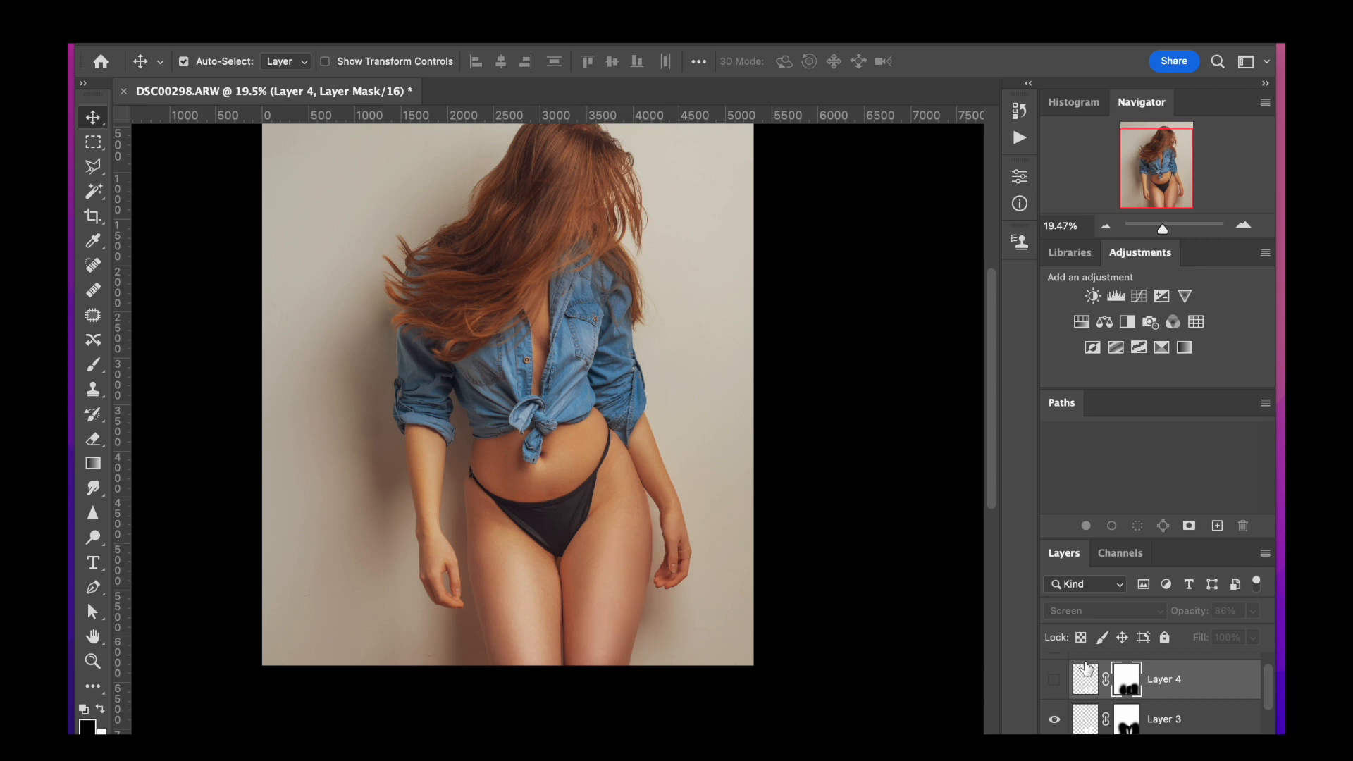
click(1088, 720)
scroll(1090, 723, down, 1)
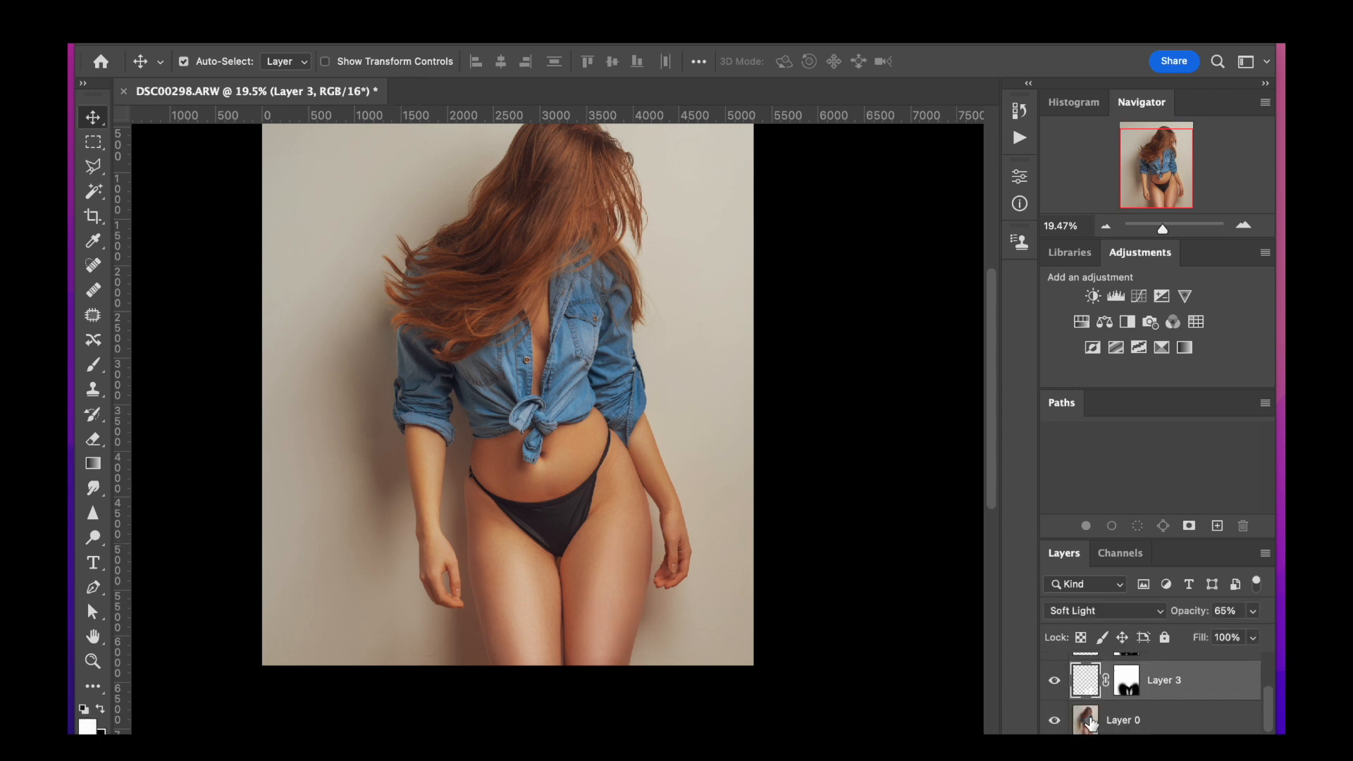
click(514, 25)
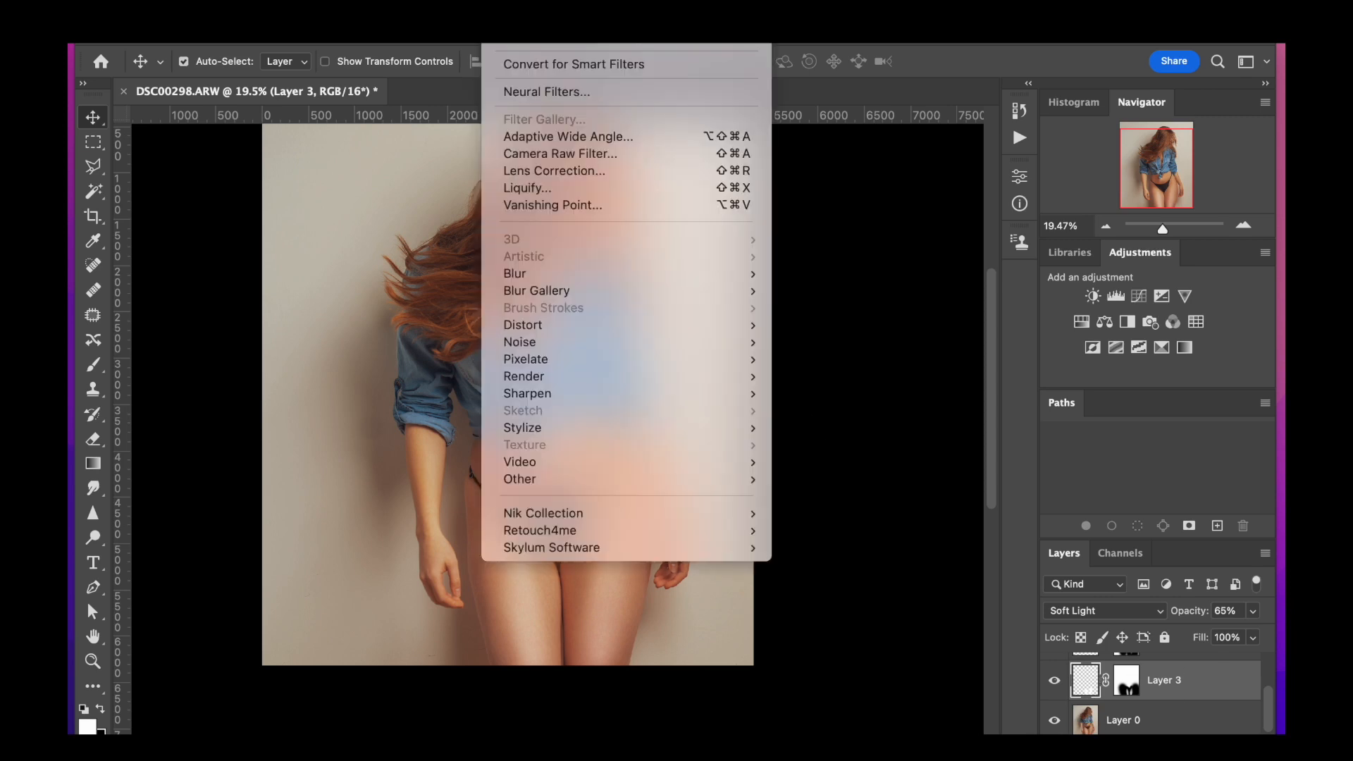
mouse_move(566, 280)
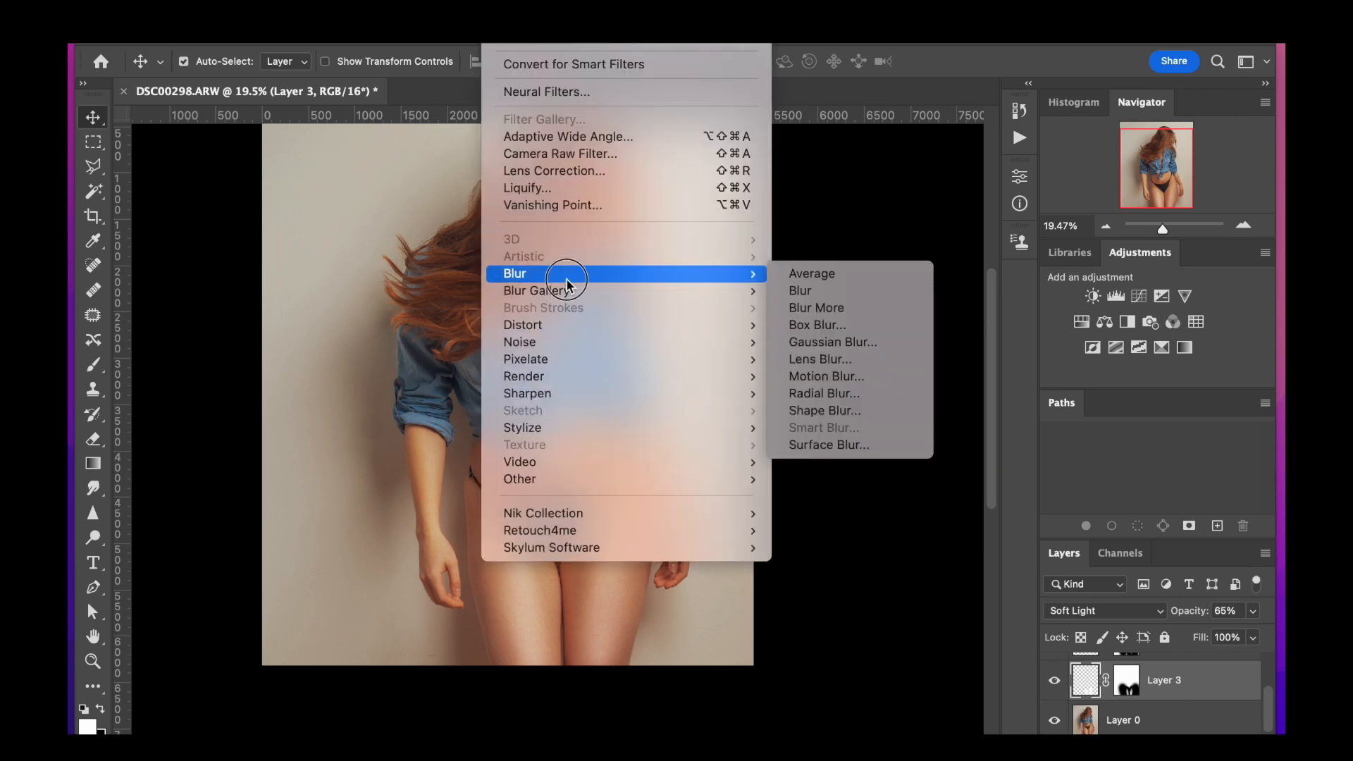
click(842, 343)
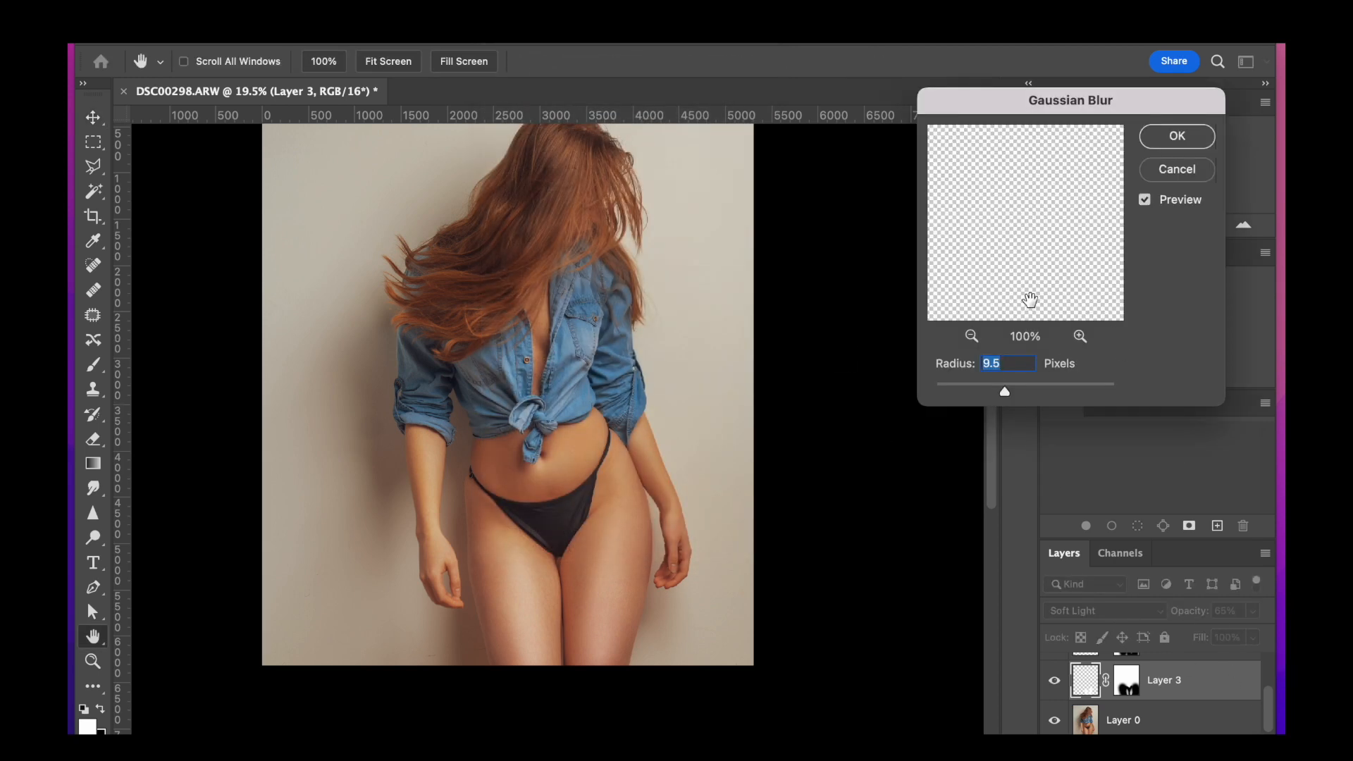
drag(1007, 396, 993, 396)
click(1175, 138)
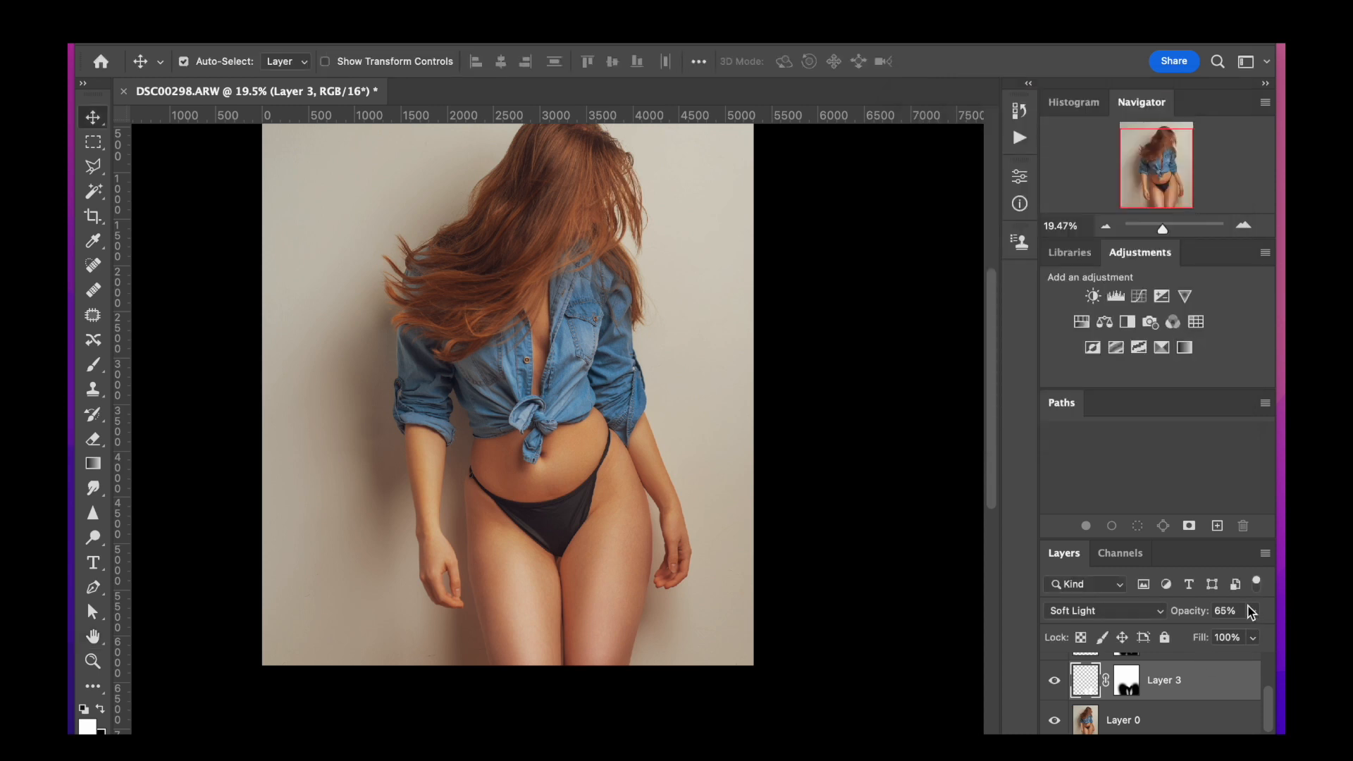
- Raise Layer 3's opacity to 100% and apply a second Gaussian Blur with a larger radius
click(1251, 611)
drag(1229, 636, 1279, 634)
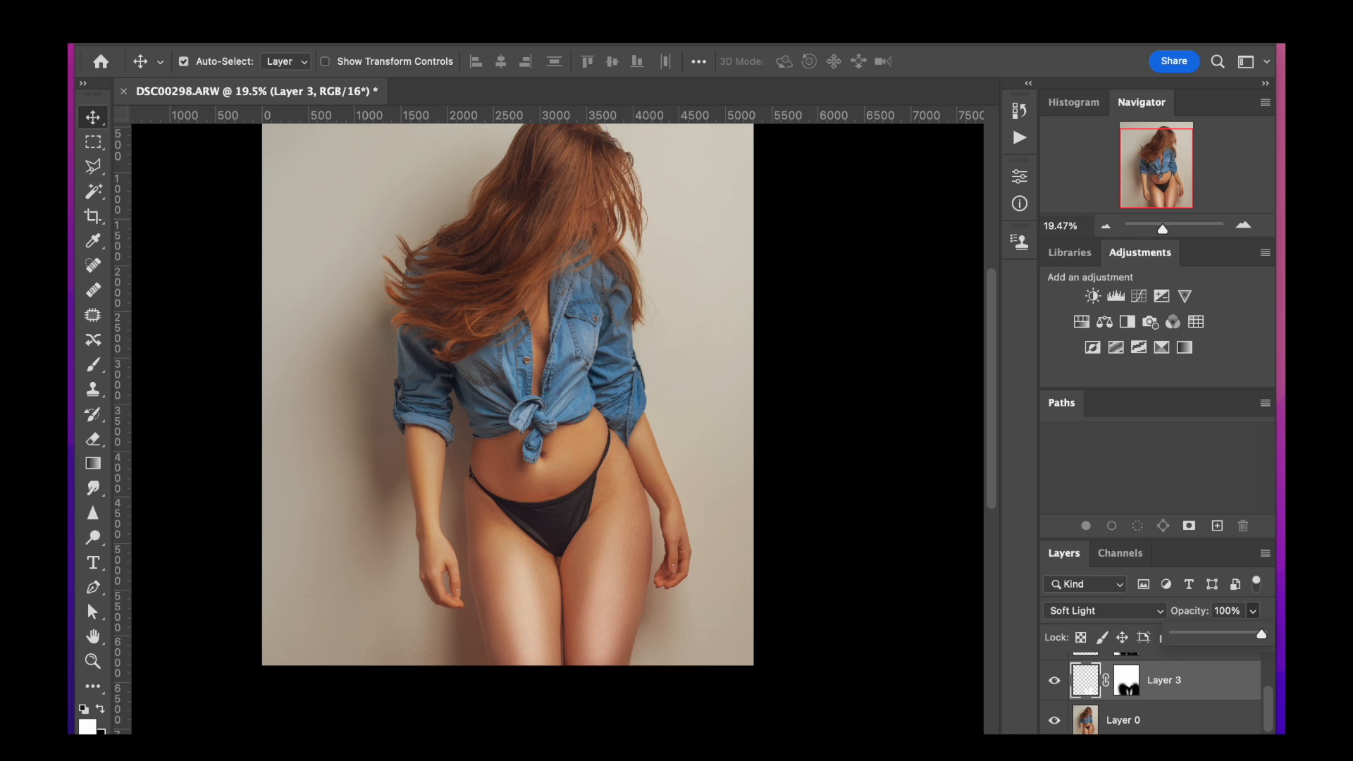
click(502, 15)
mouse_move(556, 279)
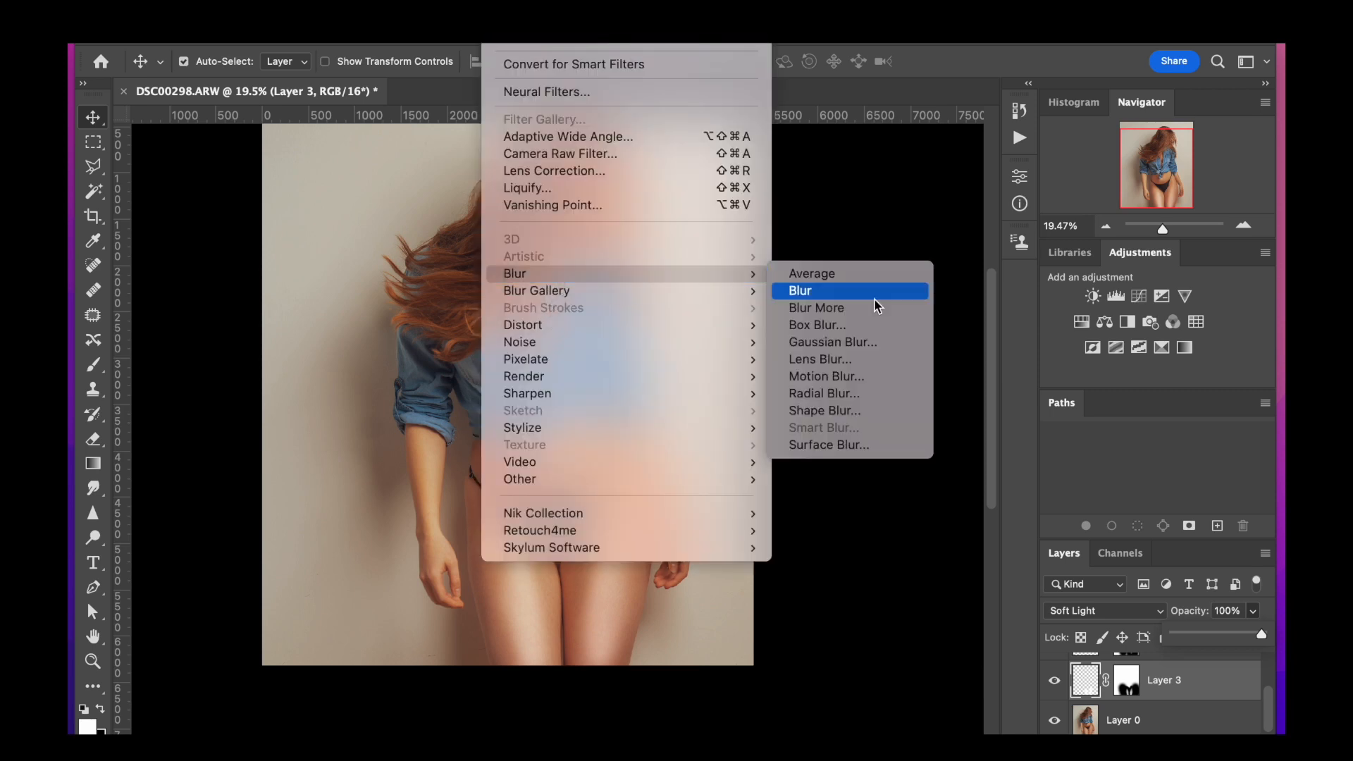
click(866, 344)
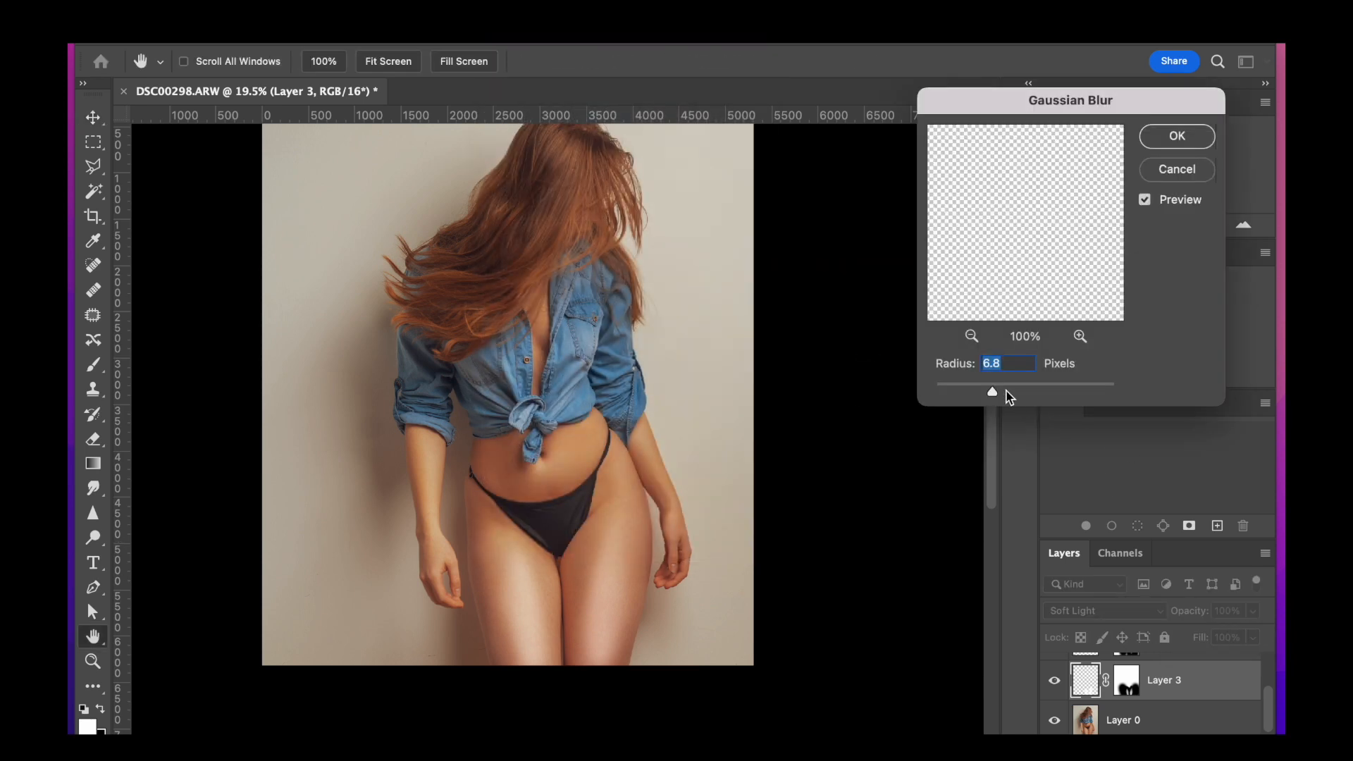
drag(992, 392, 1028, 397)
click(1175, 136)
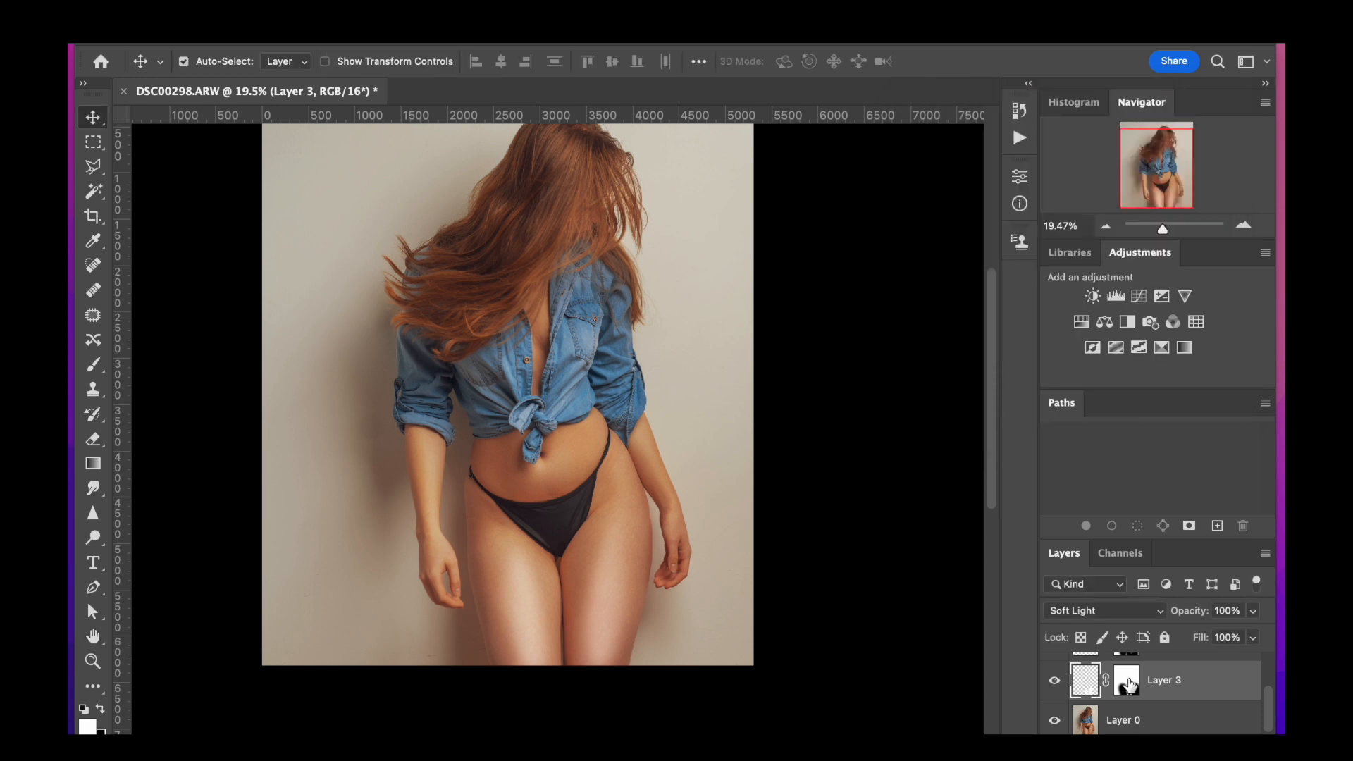
- Compare the image with Layer 3 hidden and shown, and turn Layer 4's visibility back on
click(1056, 682)
click(1056, 682)
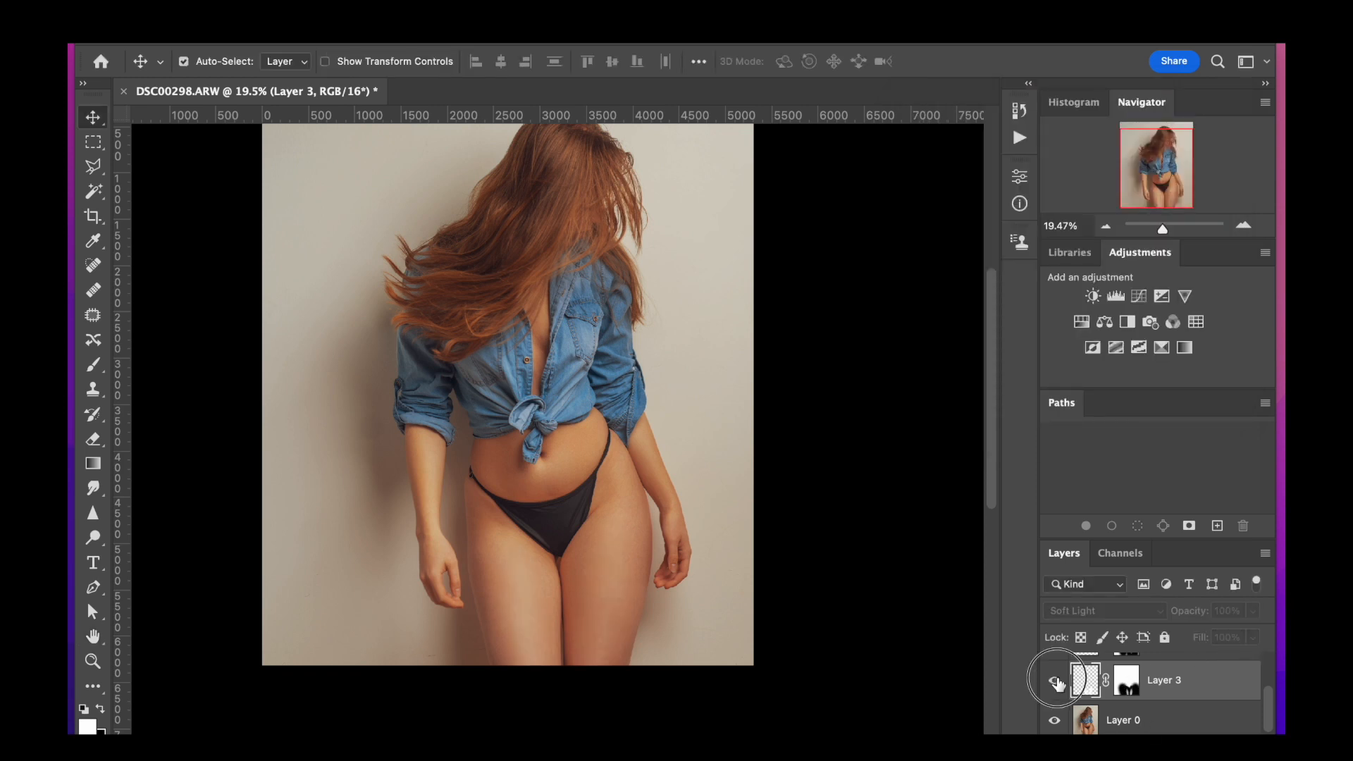
scroll(1128, 681, up, 1)
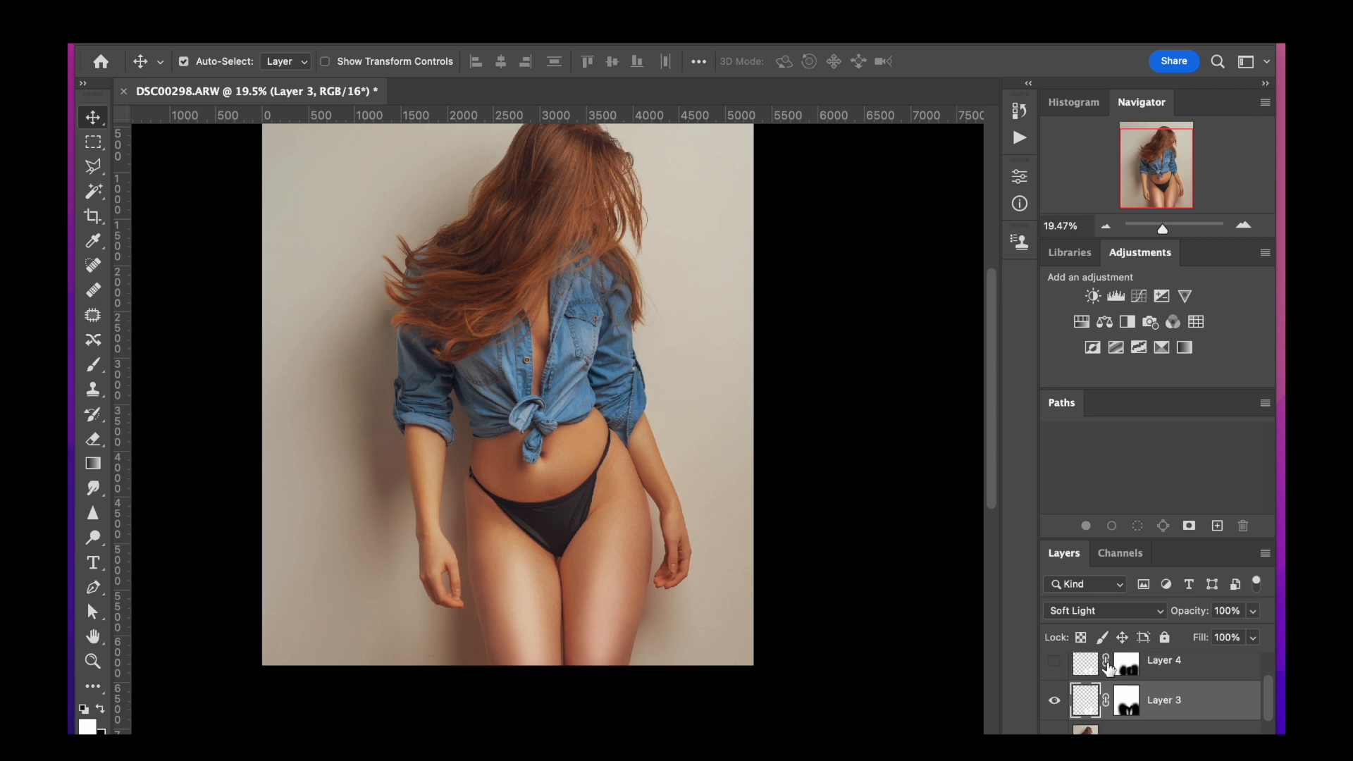
click(1054, 662)
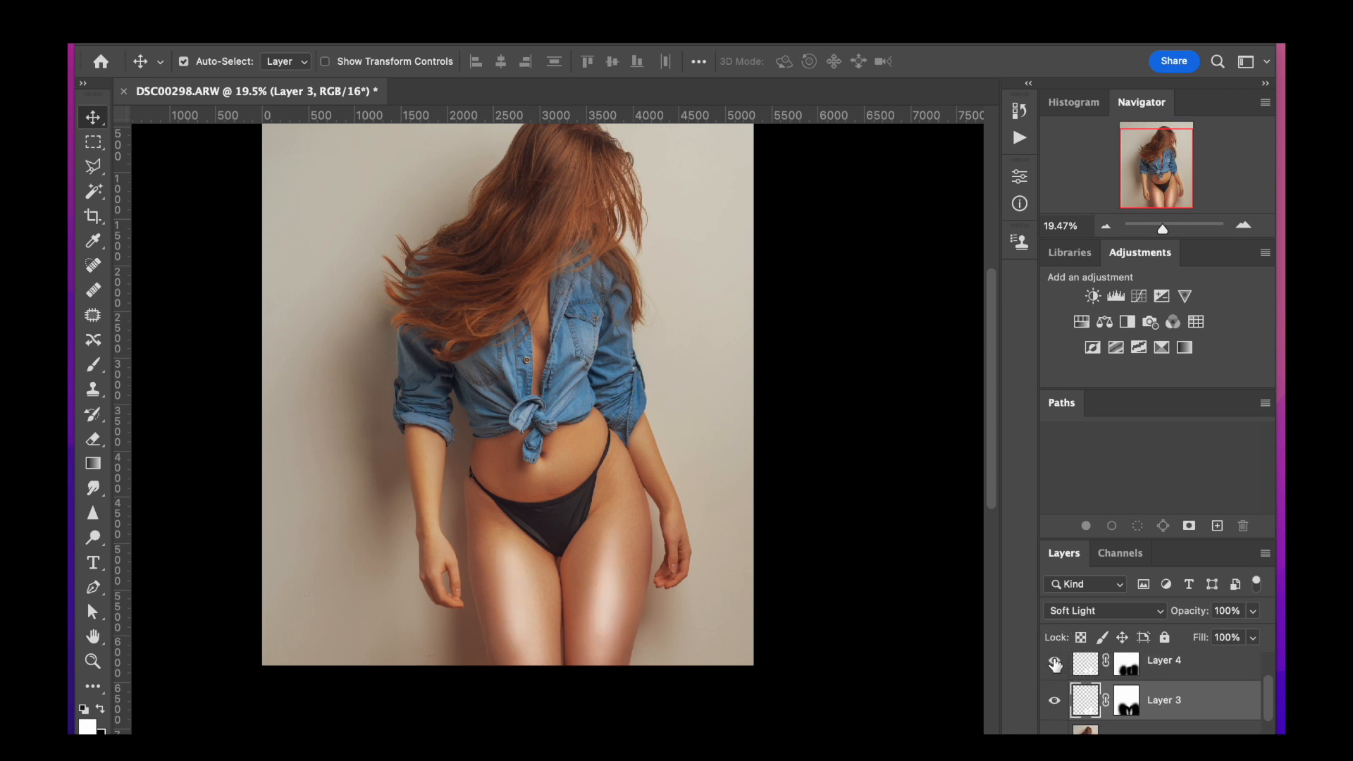
- Apply a Motion Blur to Layer 4 with an angle of 90° and a distance of 43 pixels
click(1198, 666)
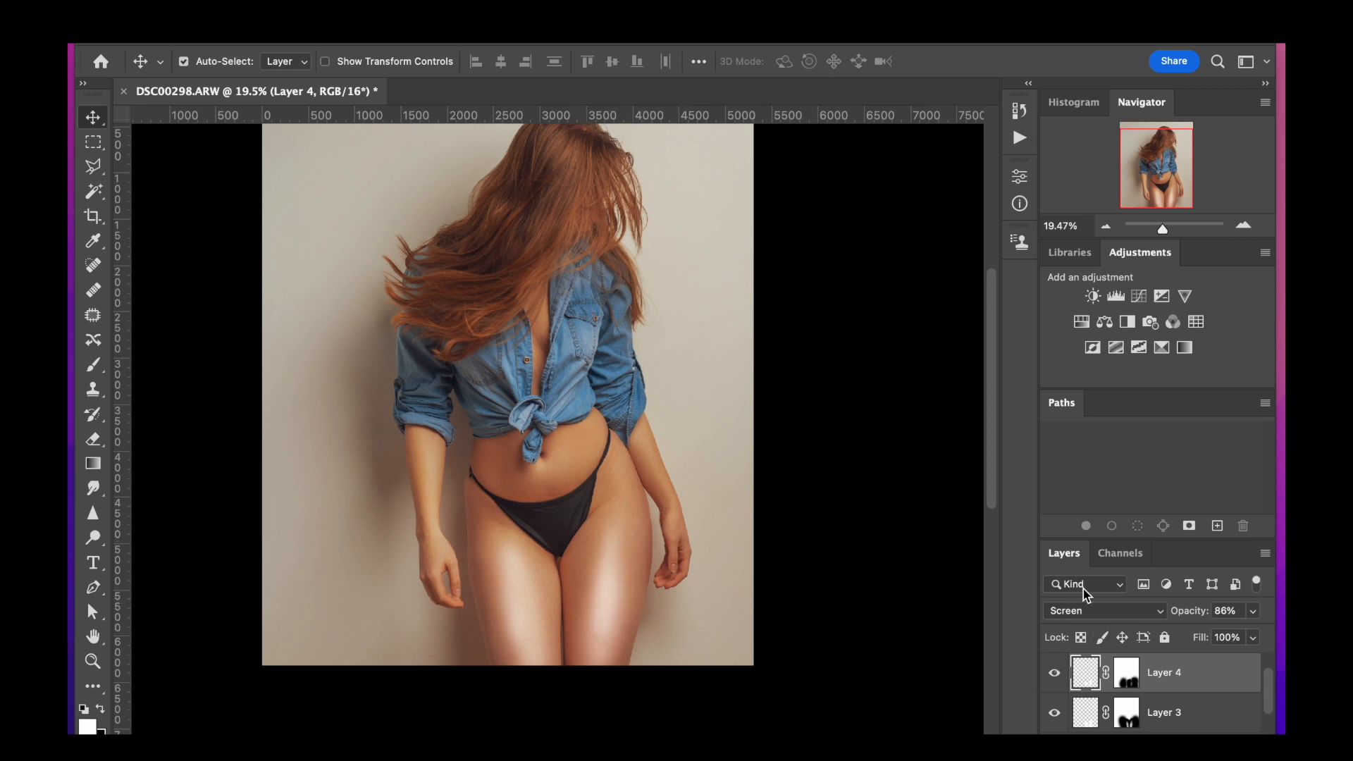
click(502, 24)
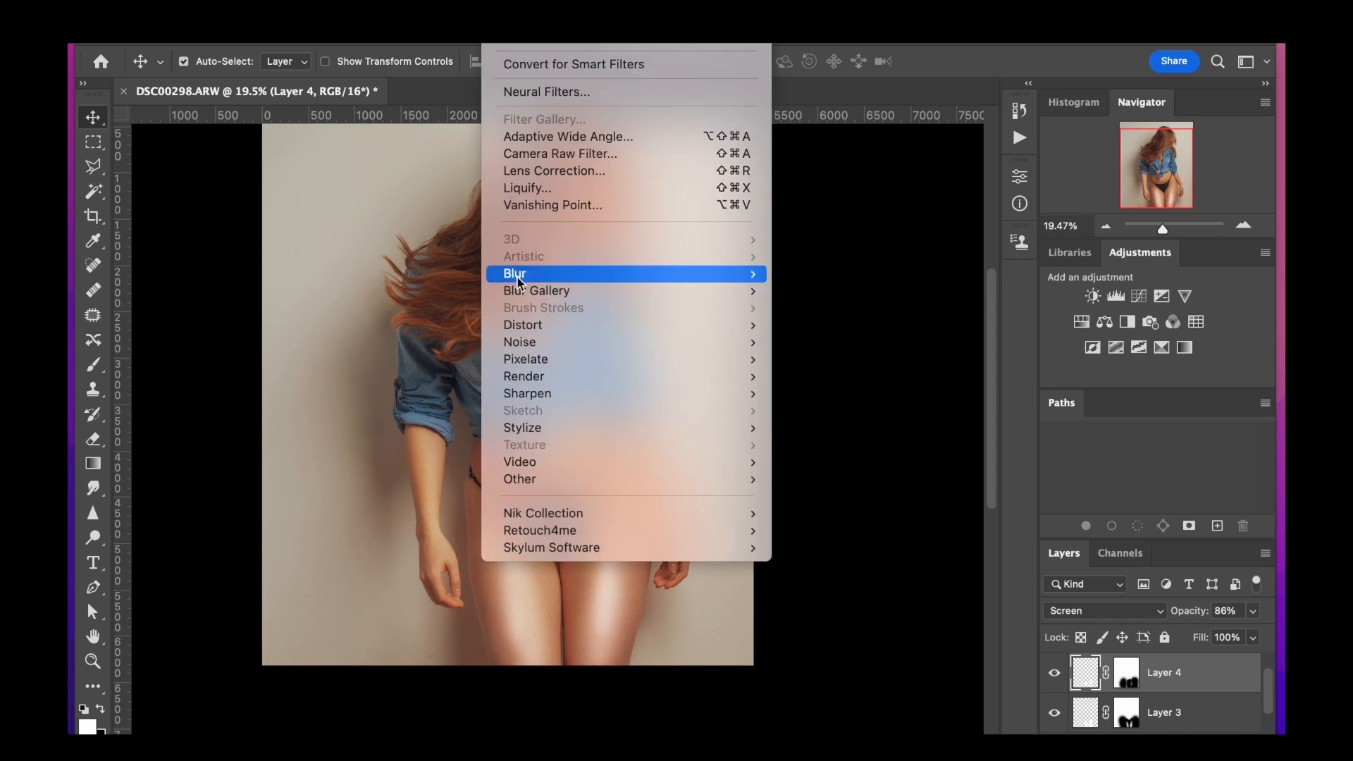
mouse_move(518, 278)
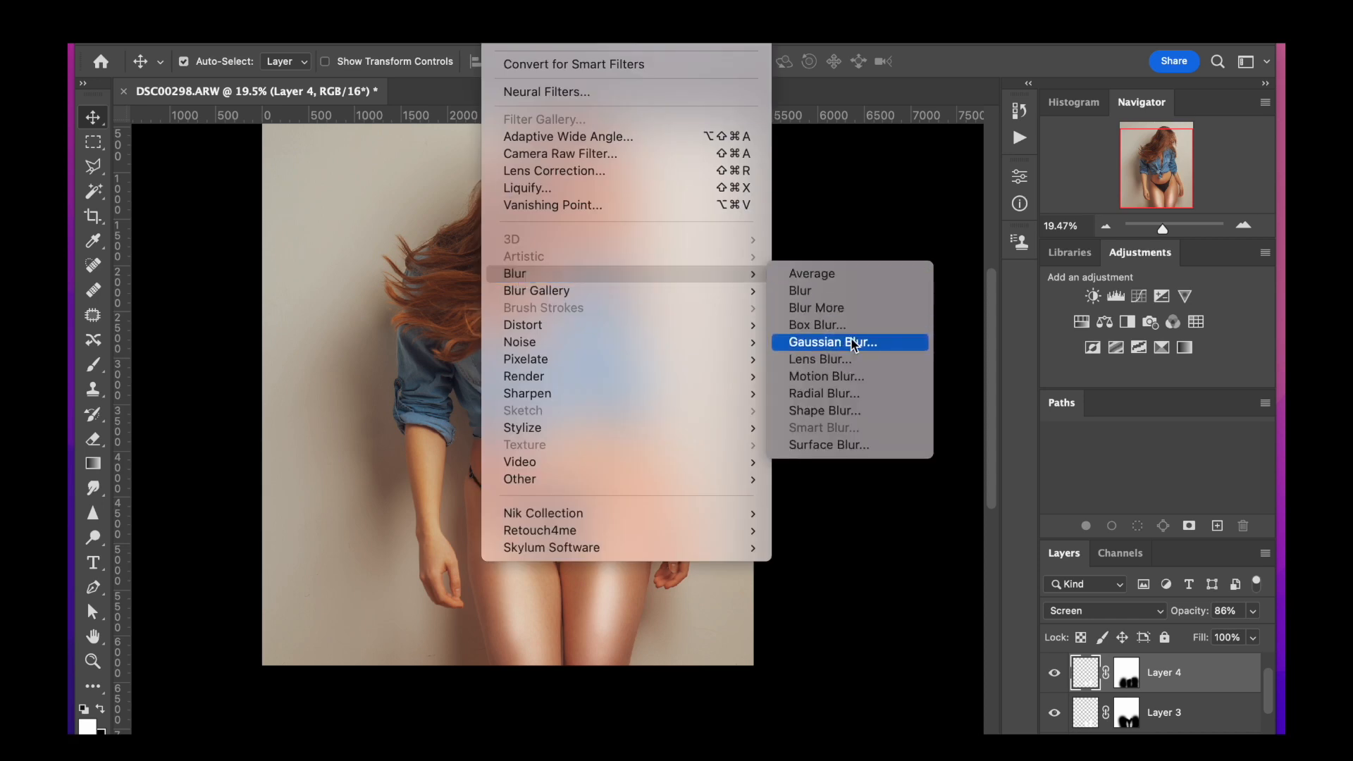
click(849, 377)
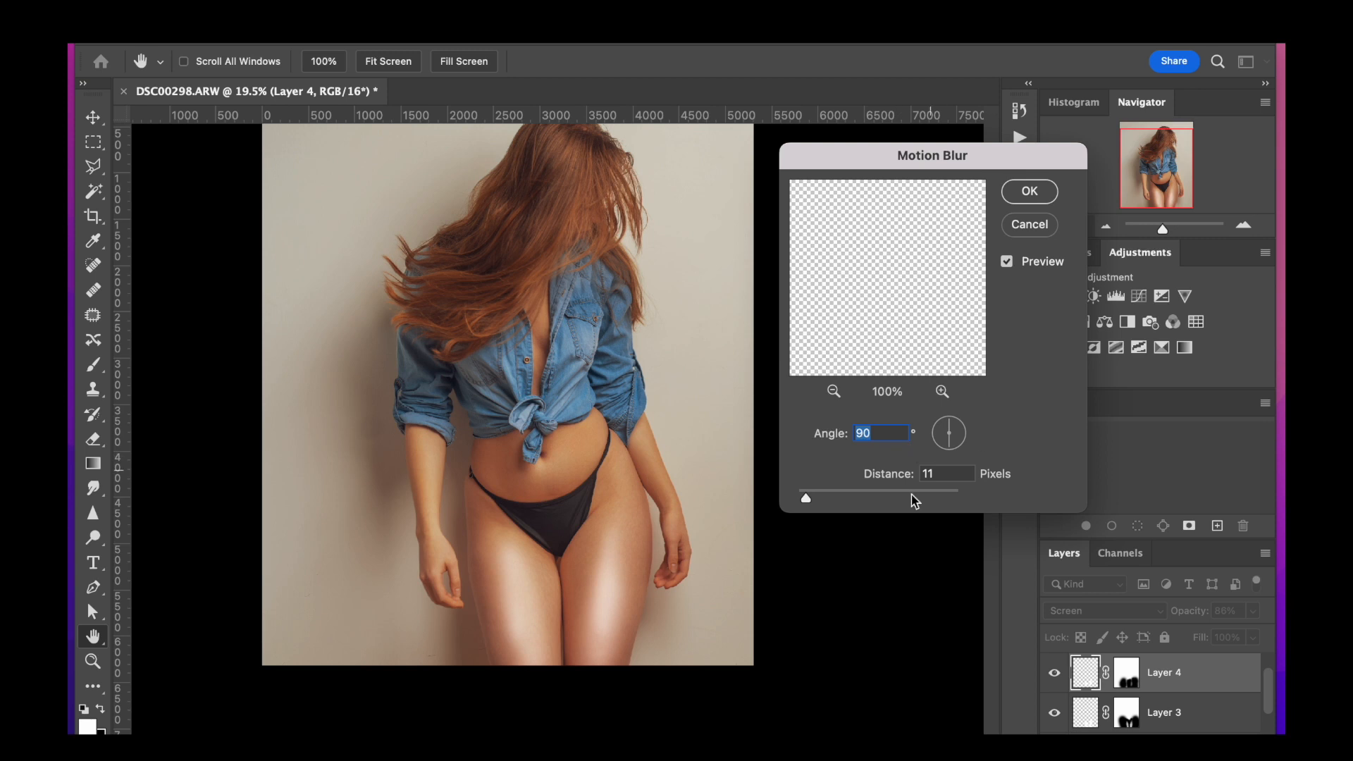
drag(806, 495, 984, 502)
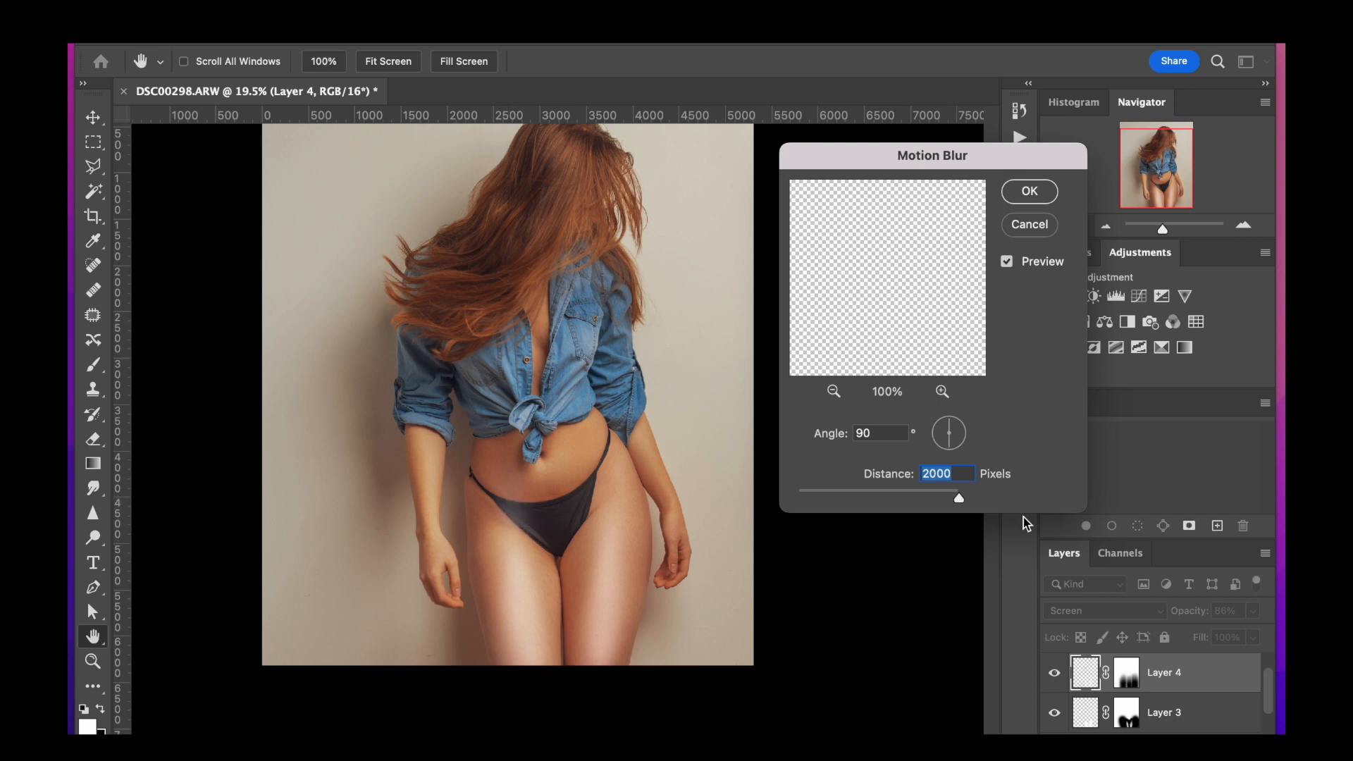
drag(954, 501, 834, 503)
click(1042, 190)
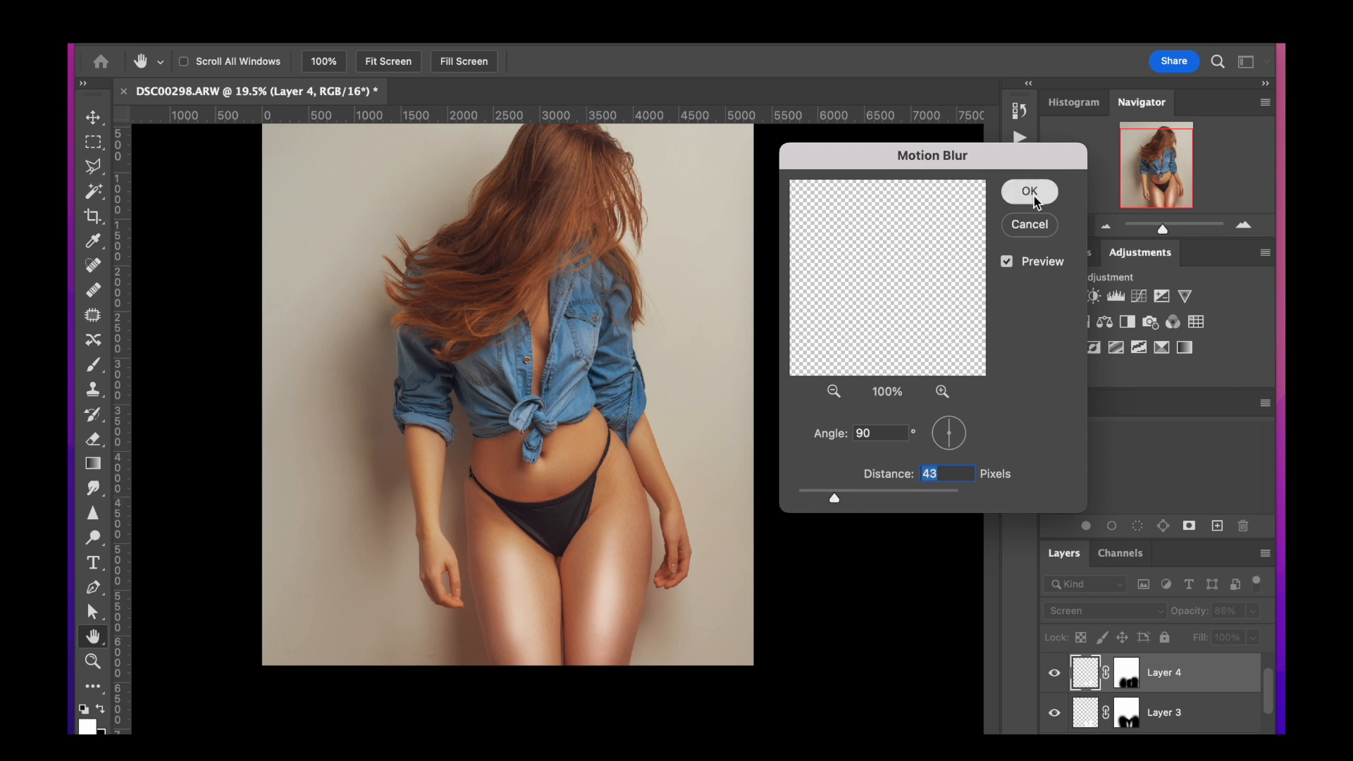
- Lower Layer 4's opacity to 35% and paint black on its mask along the outer thigh edges and inner left-hand thigh with the 700 px brush
click(1252, 612)
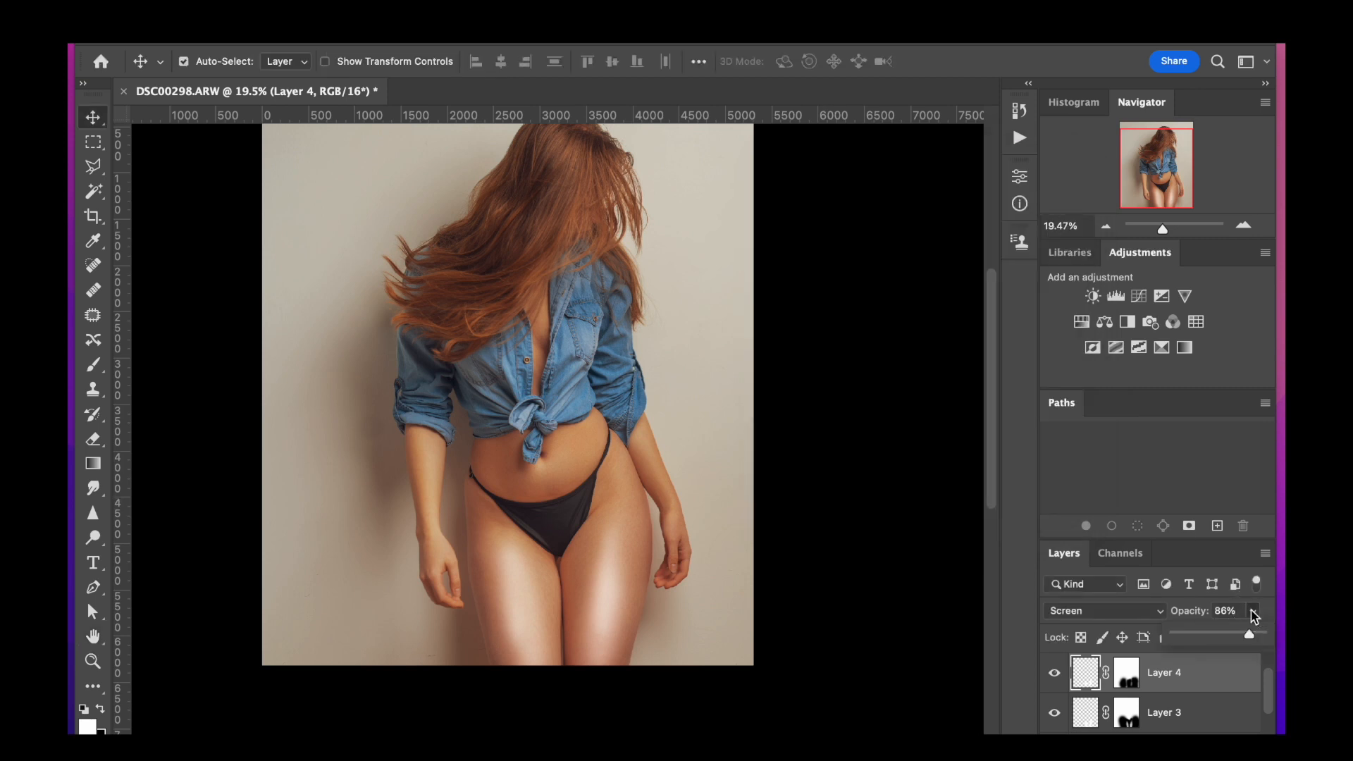
drag(1247, 634, 1205, 635)
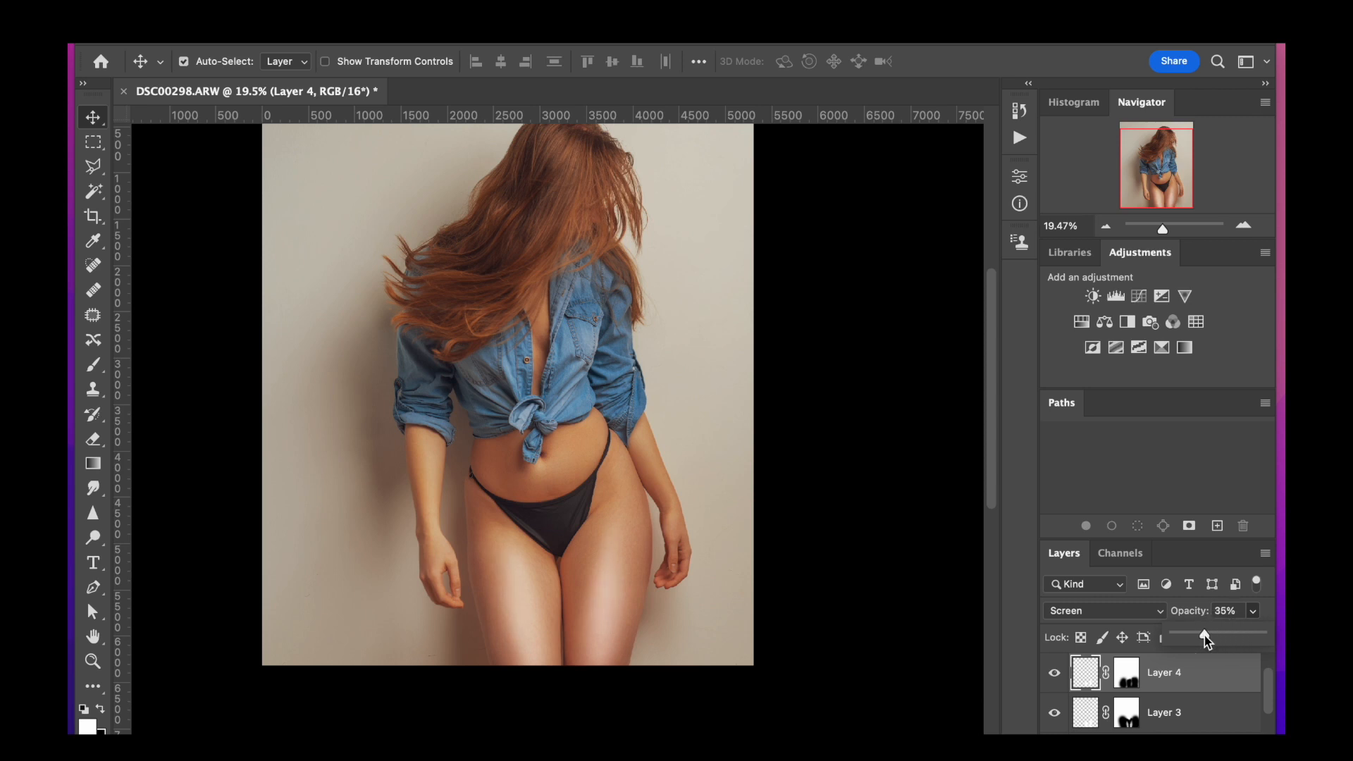
click(1128, 673)
key(b)
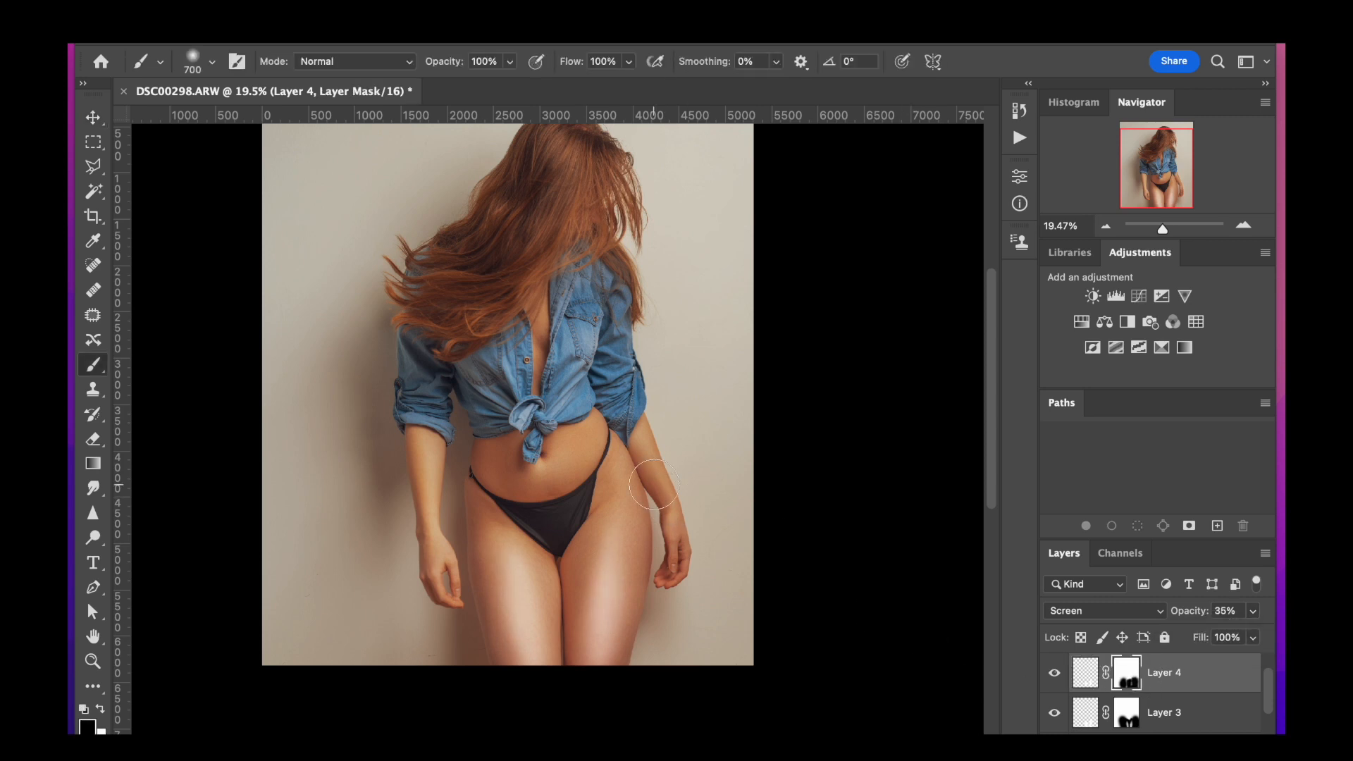
drag(645, 501, 641, 608)
drag(540, 545, 546, 604)
click(485, 543)
- Compare the image with Layer 4 hidden and shown, and raise the layer's opacity to 71%
click(1054, 674)
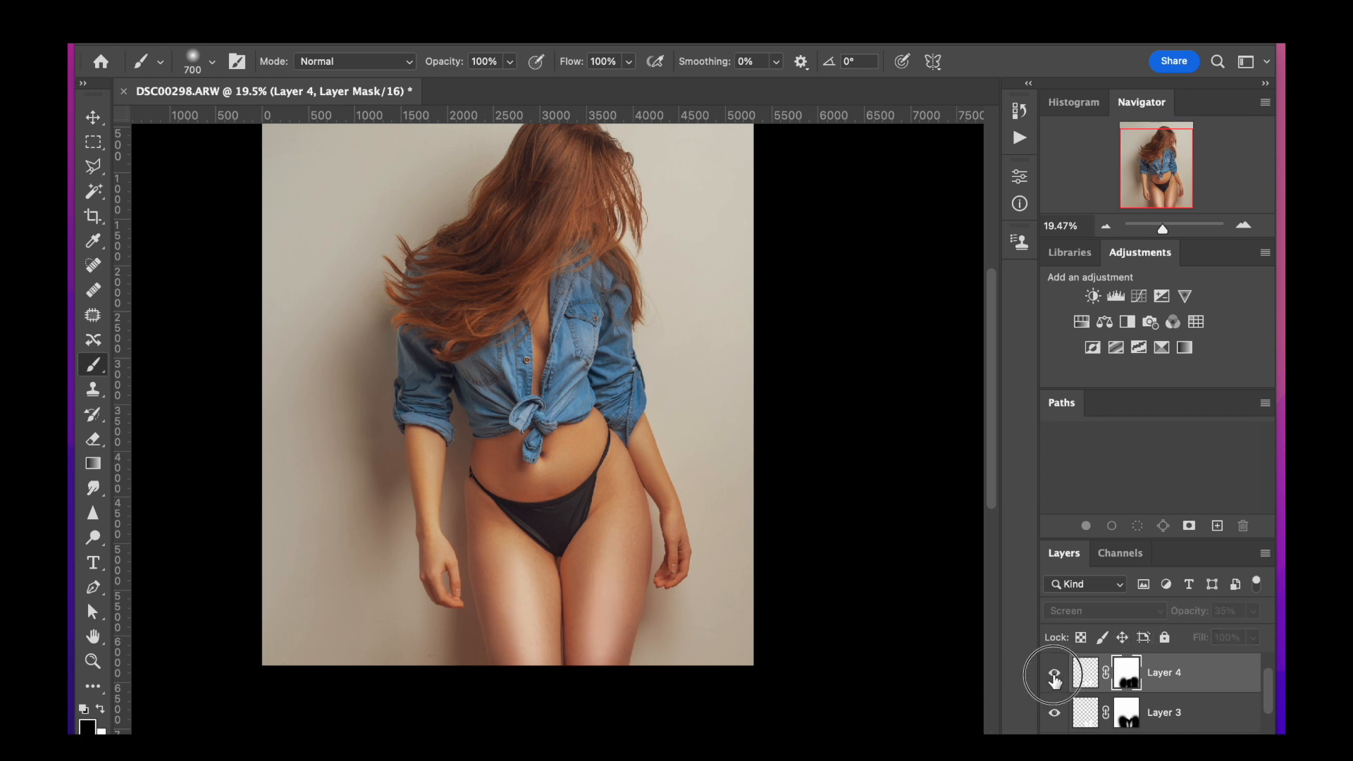
click(1054, 674)
click(1253, 620)
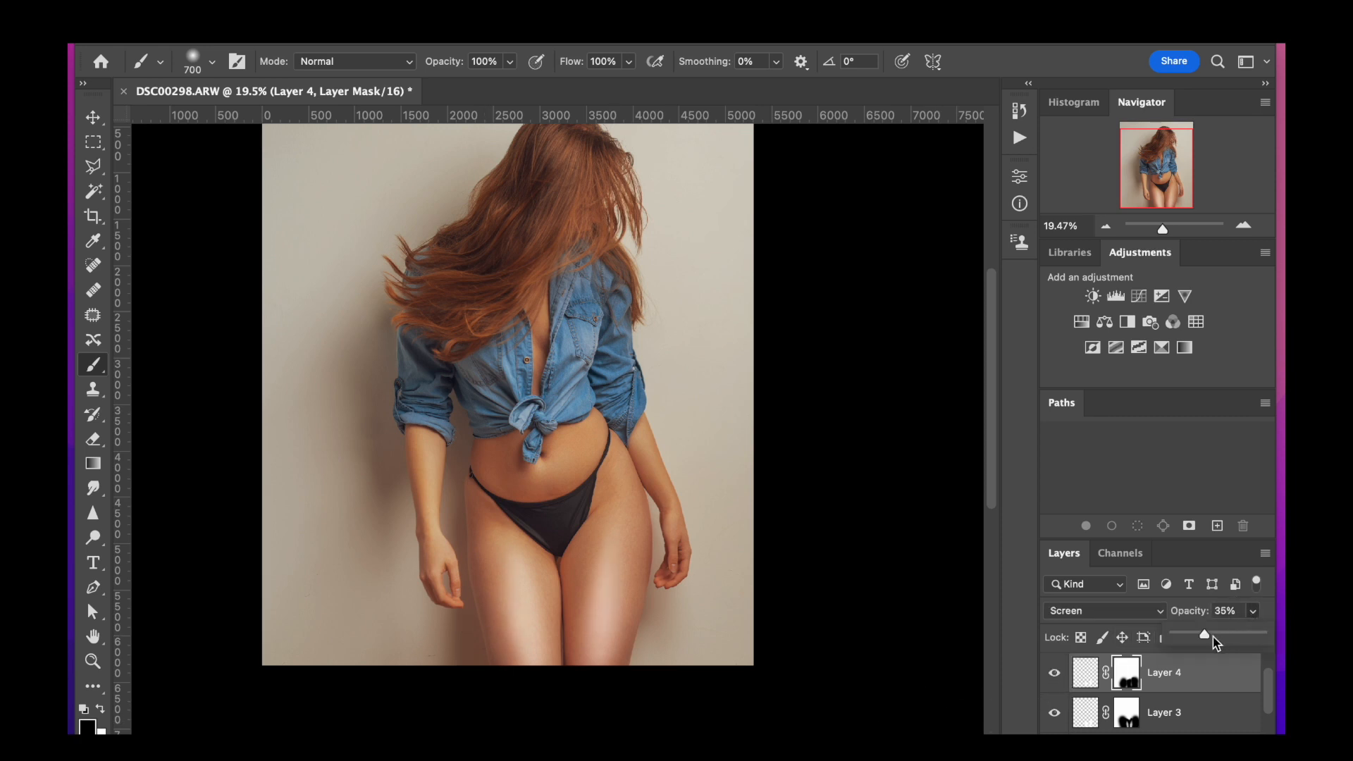
click(1211, 637)
drag(1214, 637, 1238, 639)
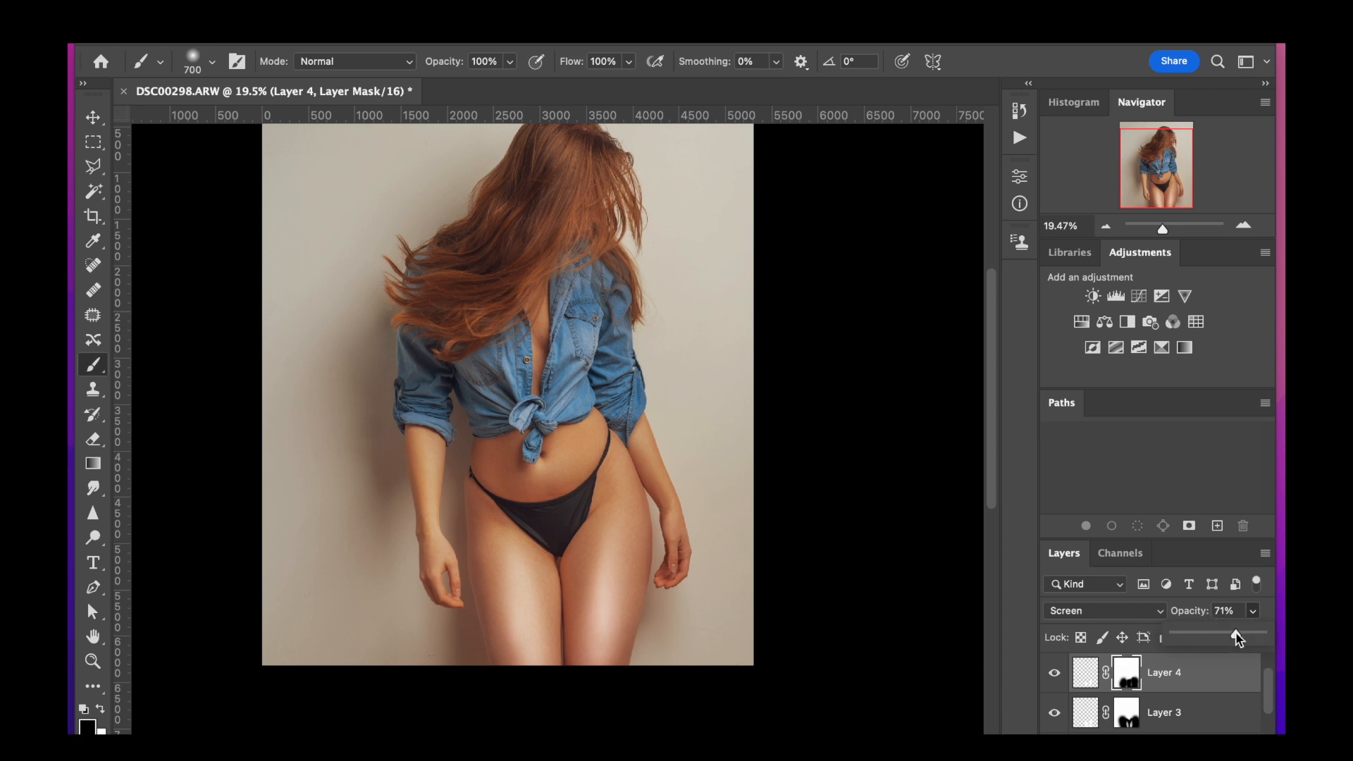
- Change Layer 4's blend mode to Overlay and set its opacity to 84%
click(1123, 619)
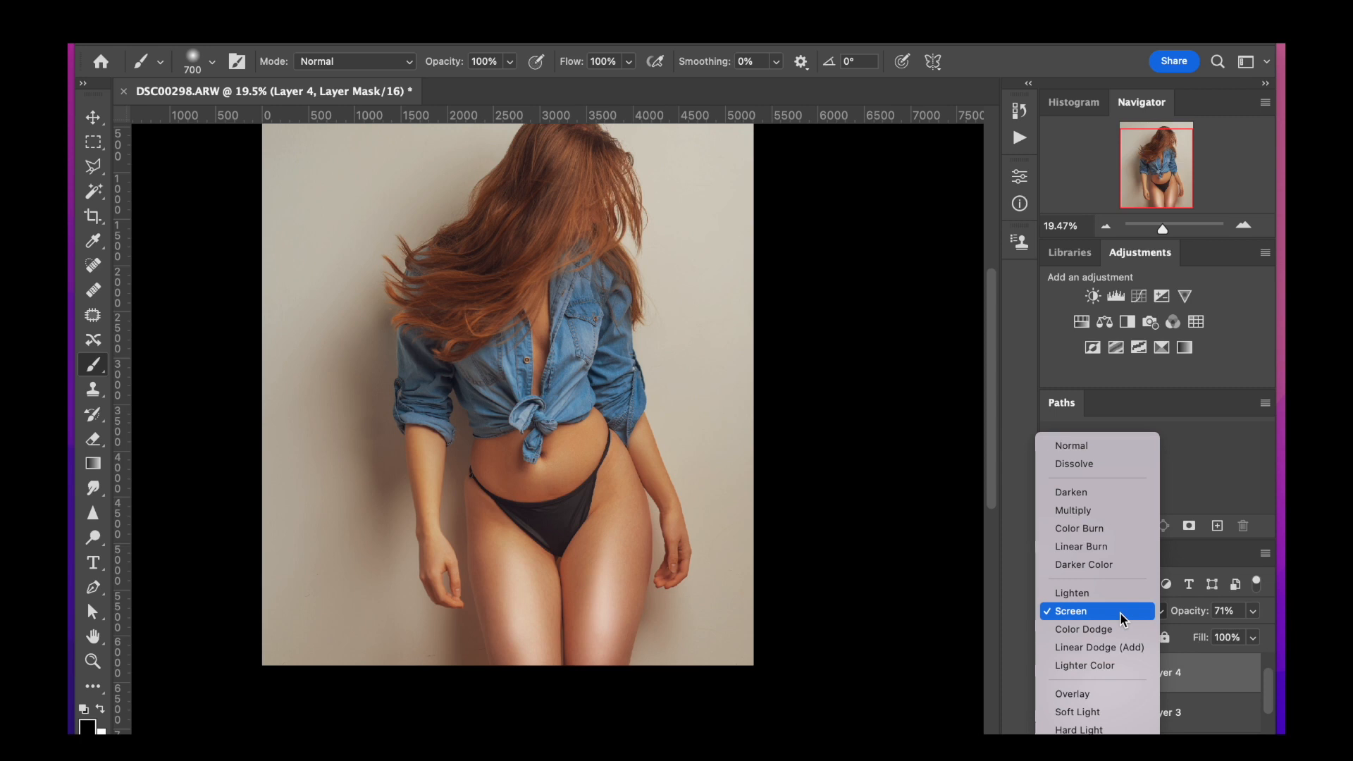
click(1104, 694)
click(1252, 611)
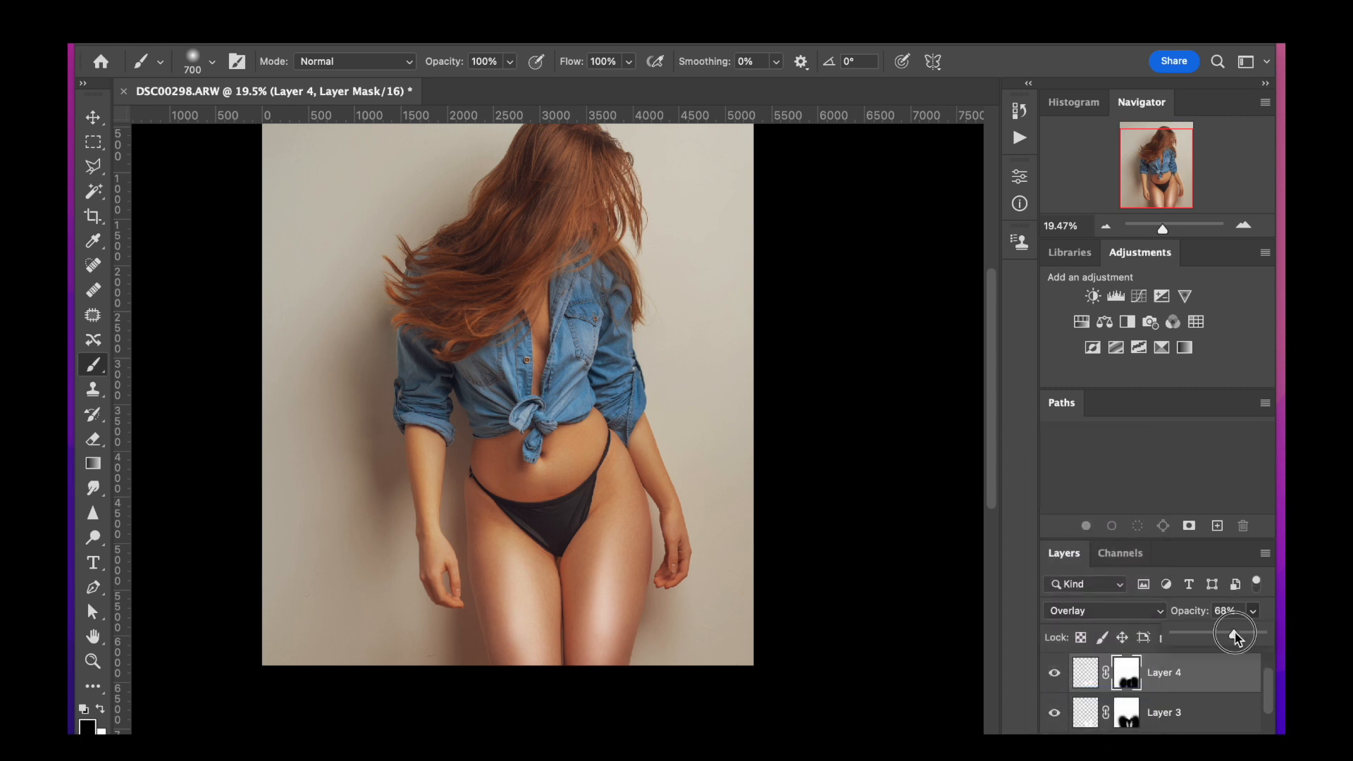
drag(1238, 631, 1250, 631)
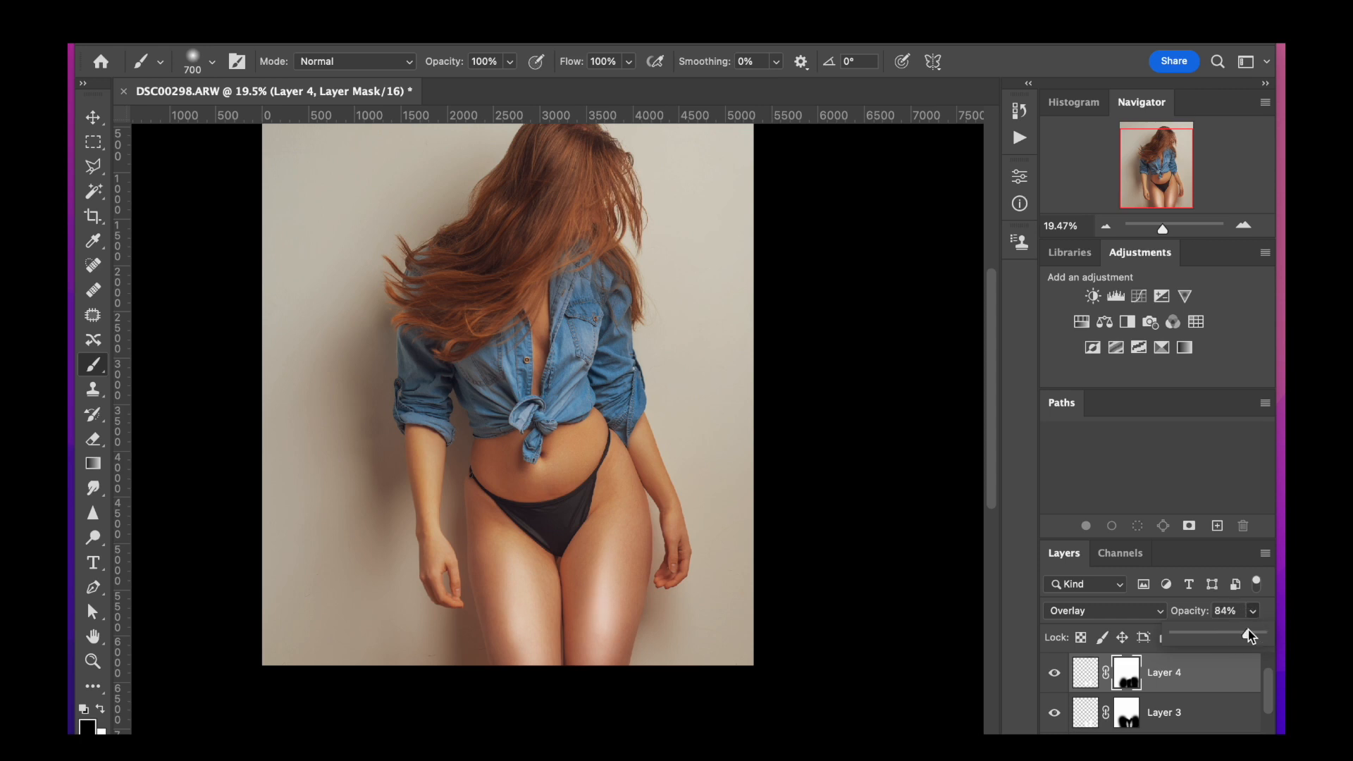
- Compare the thigh highlights up close with Layer 4 shown and hidden, leaving the layer hidden
click(1055, 673)
click(1057, 674)
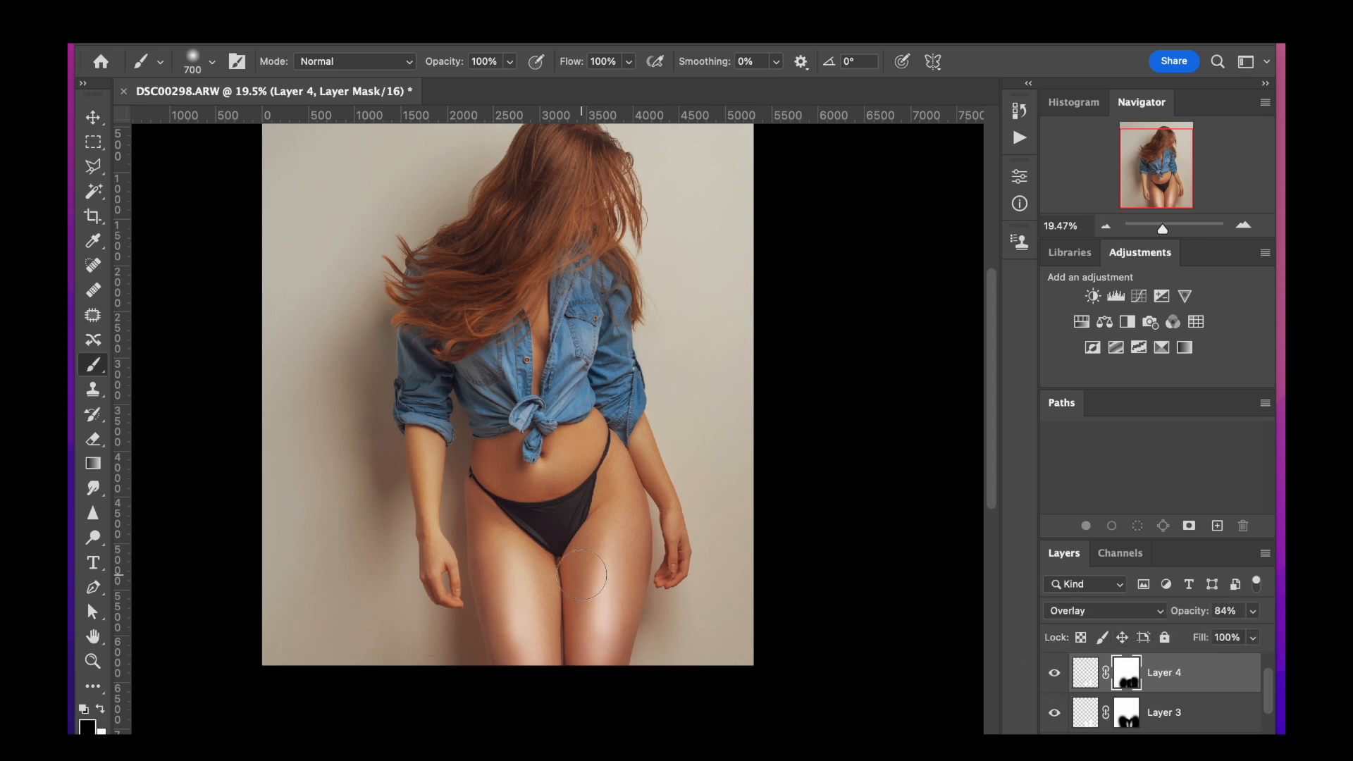
scroll(577, 575, up, 5)
click(92, 117)
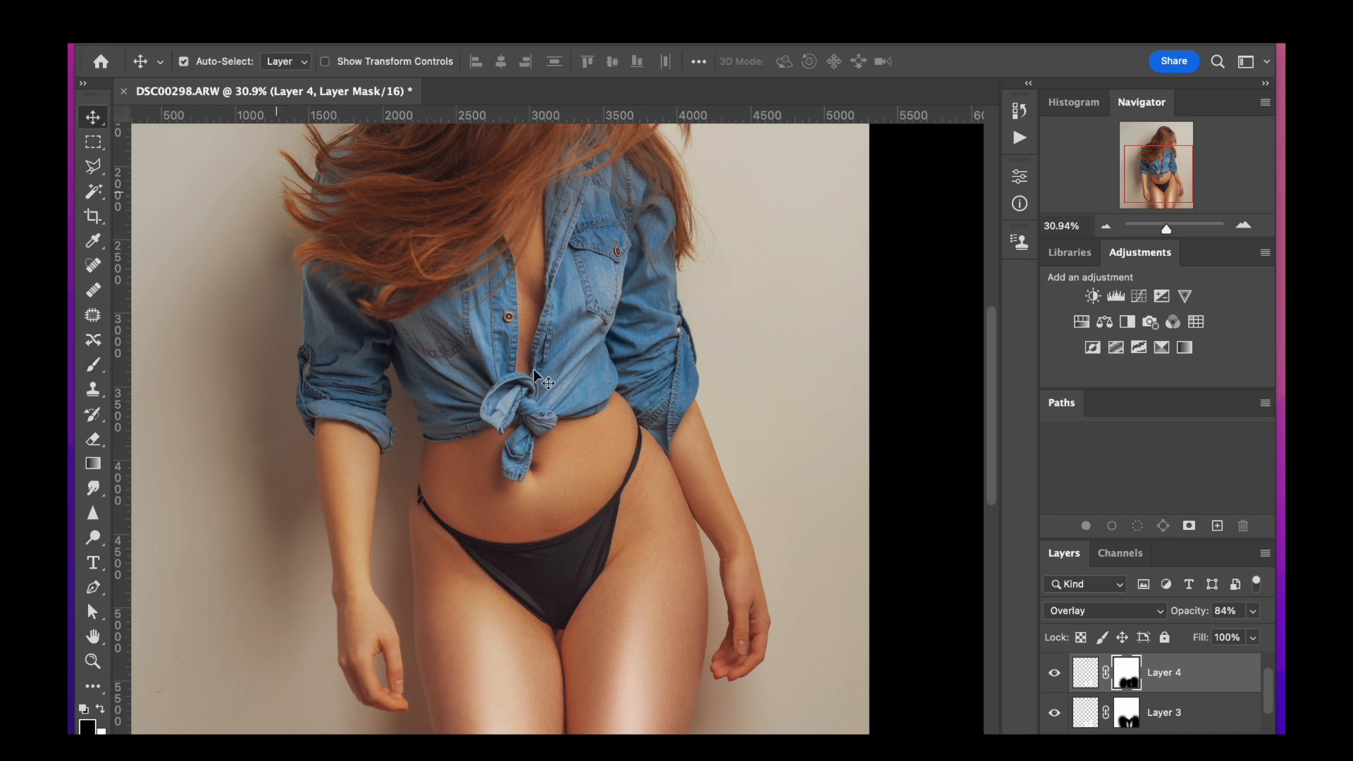
scroll(737, 546, up, 6)
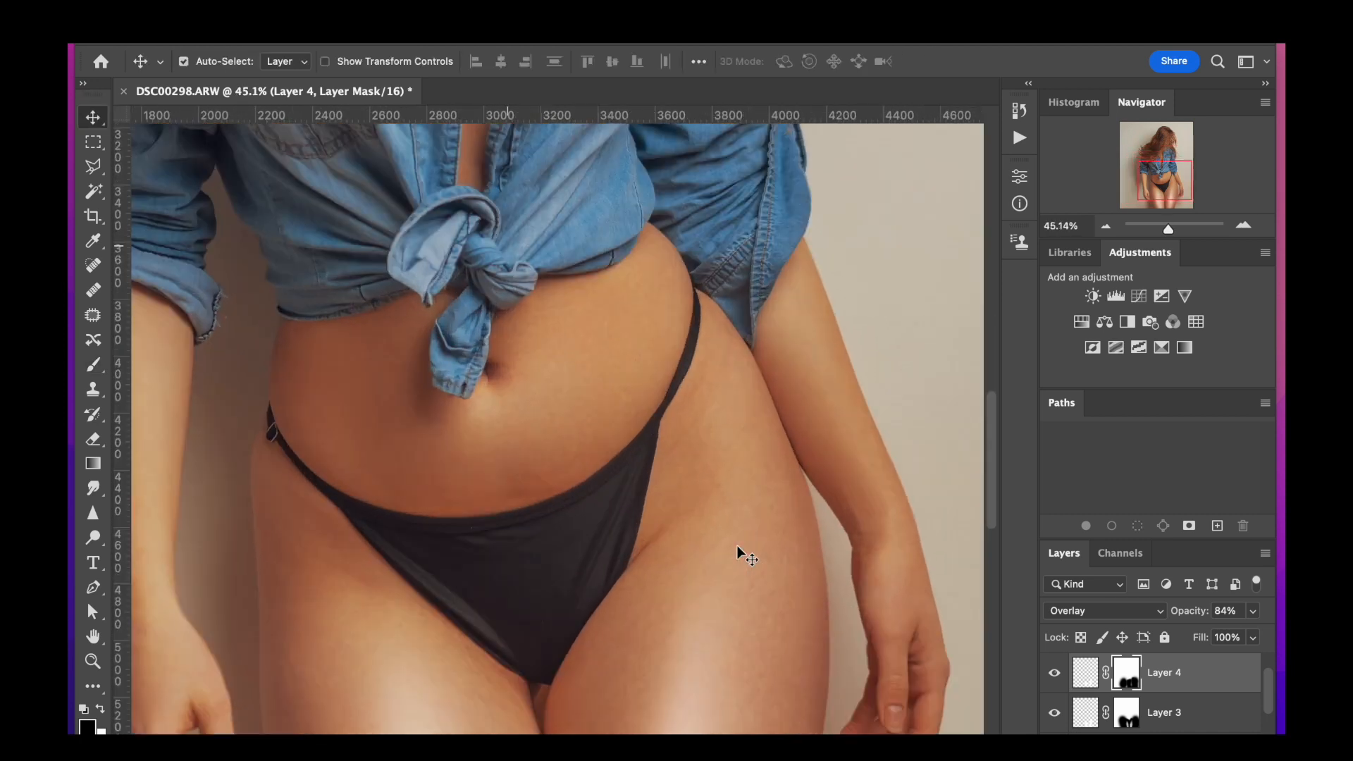
scroll(737, 551, down, 10)
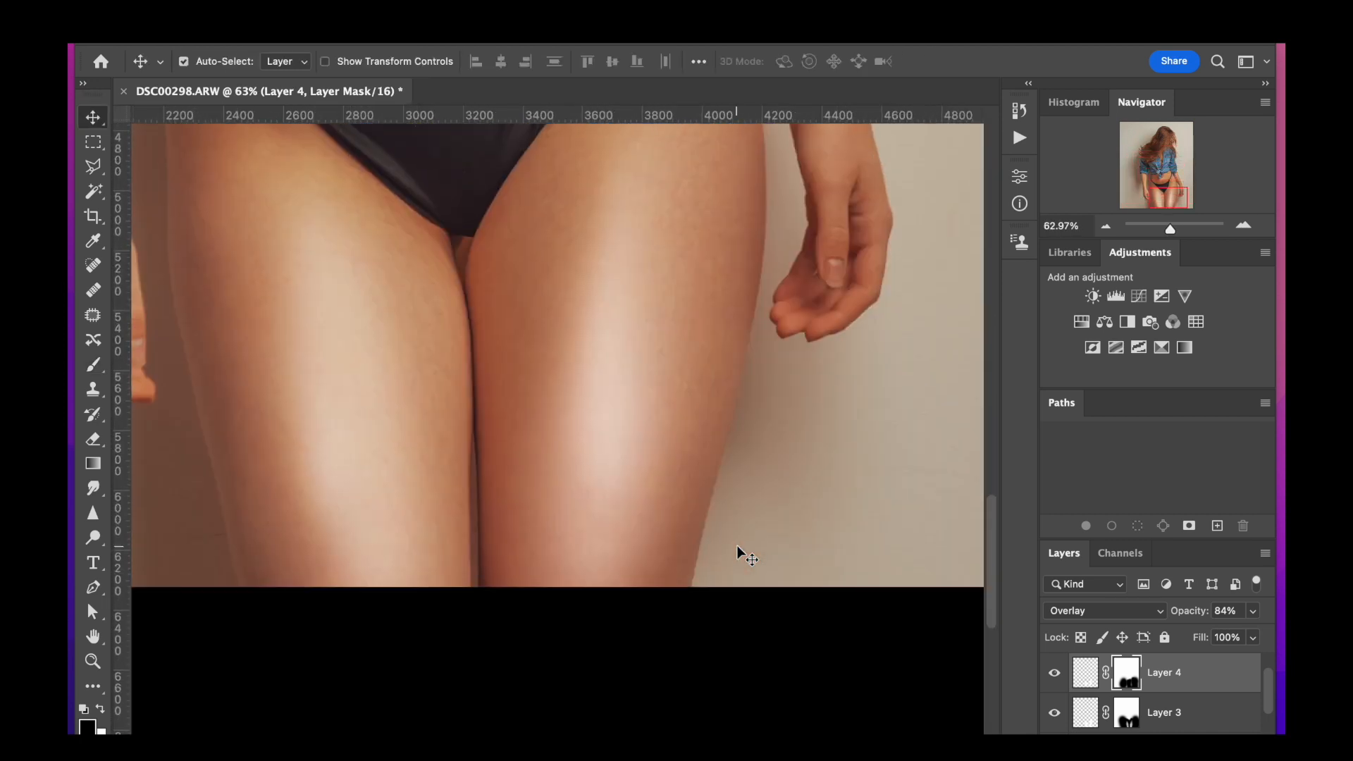
scroll(737, 550, up, 3)
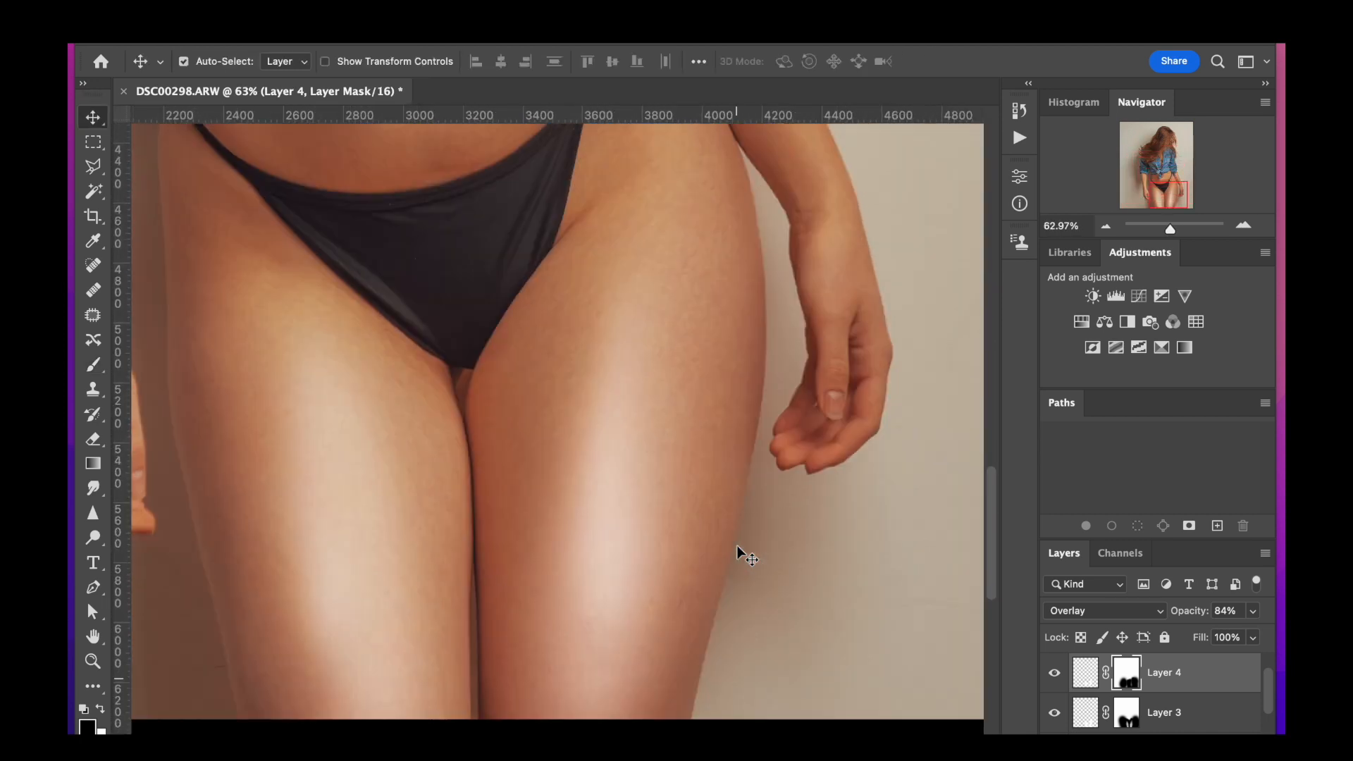
click(1056, 673)
click(1055, 673)
click(1054, 673)
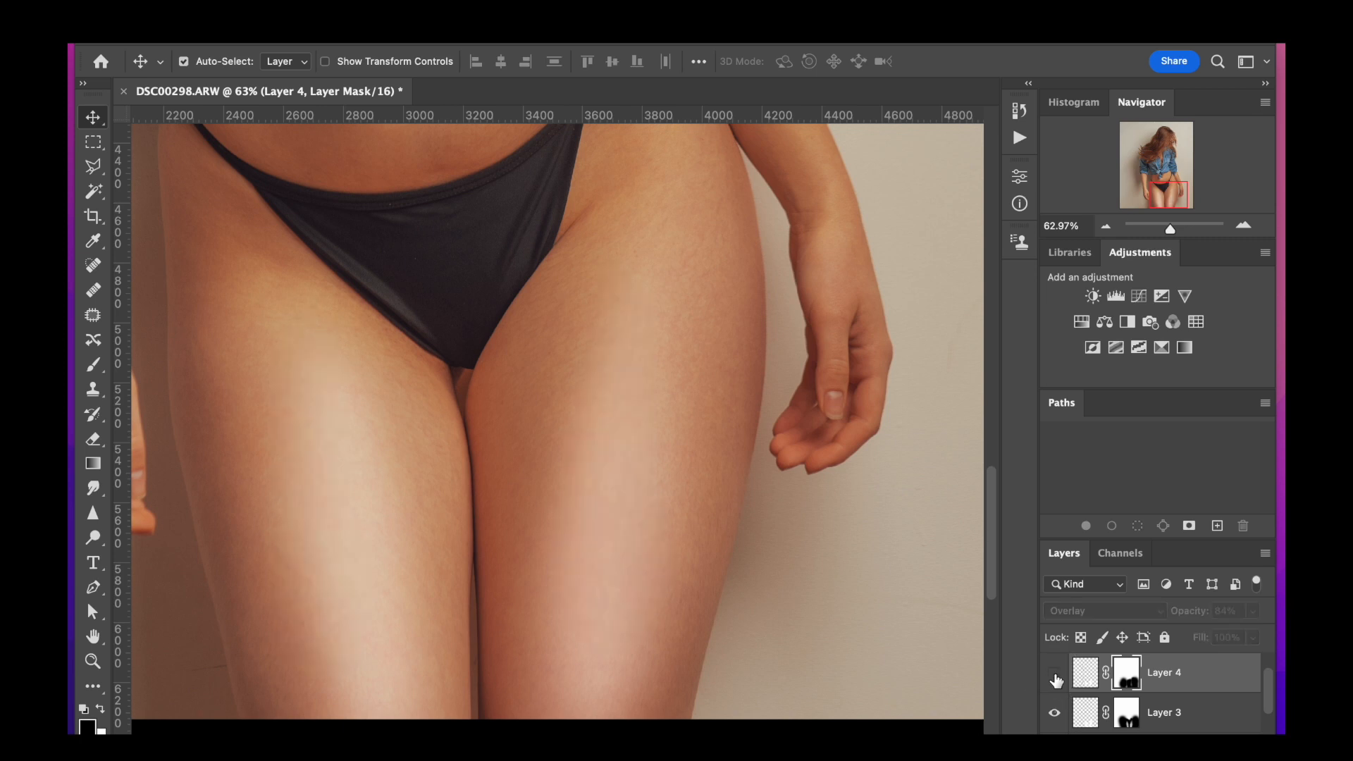
- Compare the thighs with Layer 3 hidden and shown while Layer 4 is off, leaving Layer 3 visible
click(1054, 714)
click(1054, 715)
click(1054, 714)
click(1054, 714)
click(1055, 715)
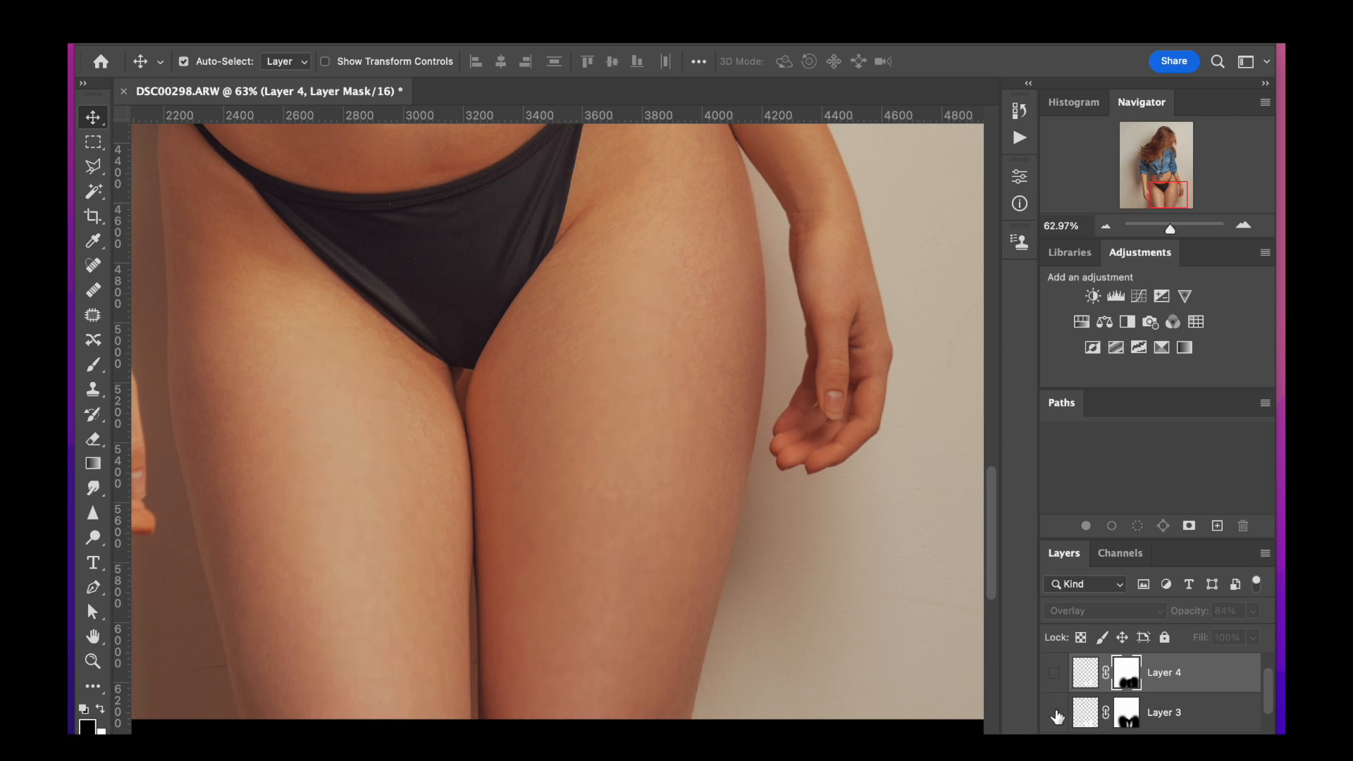
click(1054, 714)
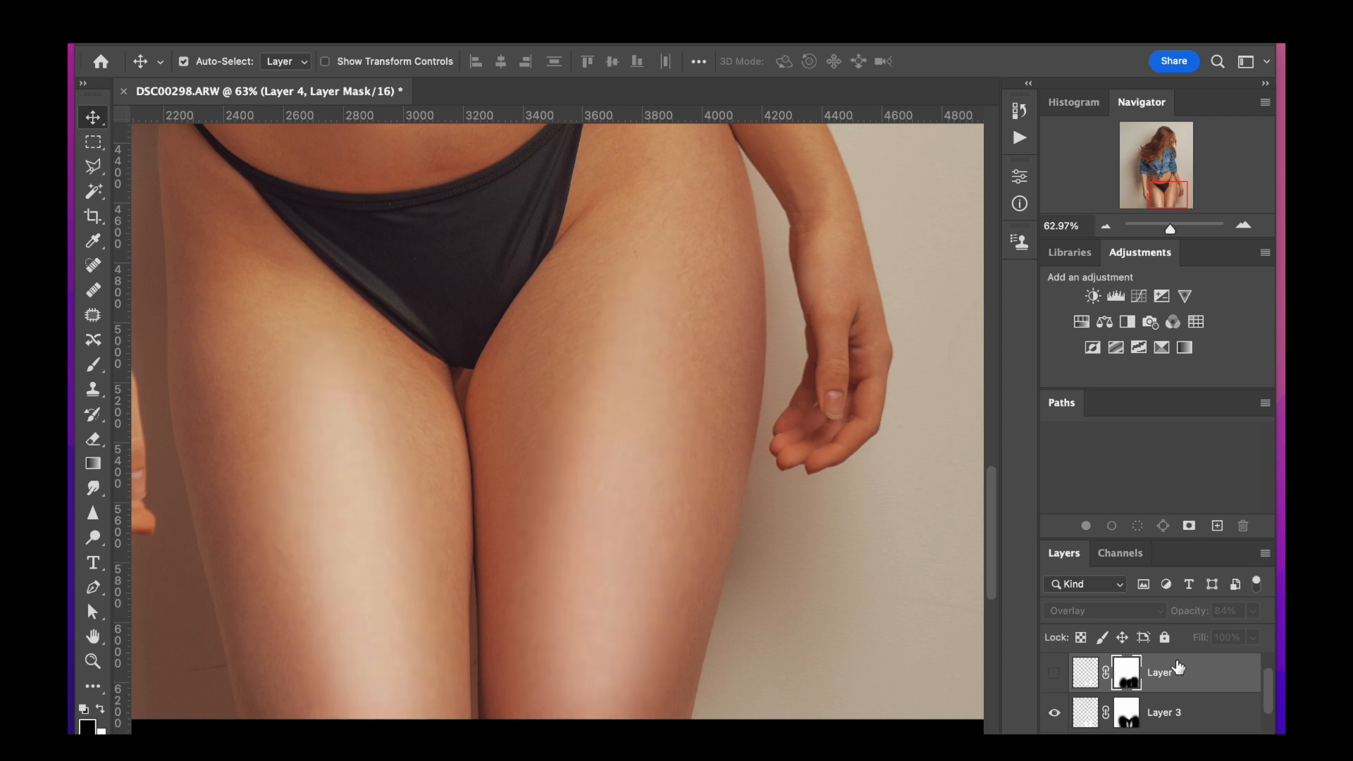
- Lower Layer 3's opacity to 68% and turn Layer 4's visibility back on, keeping Layer 3 in Soft Light mode
click(1210, 716)
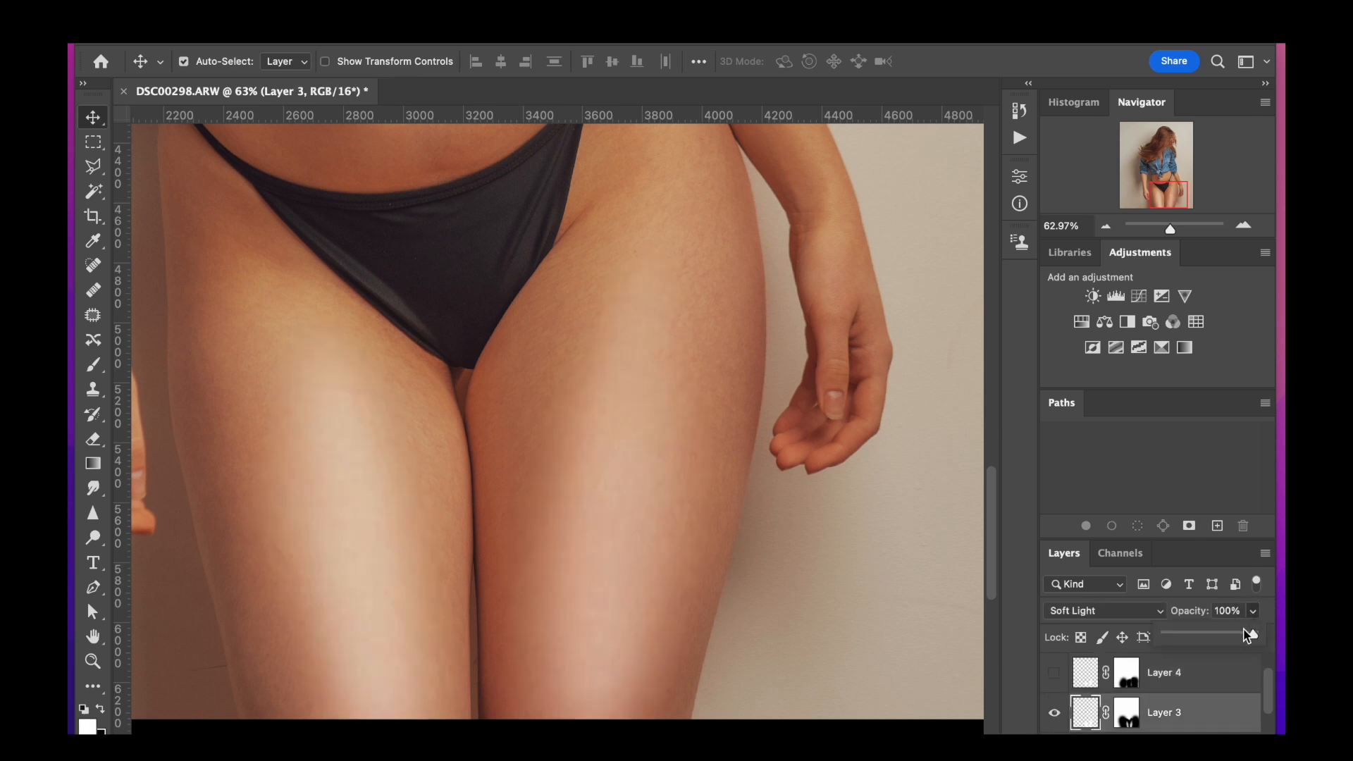
drag(1253, 612, 1226, 636)
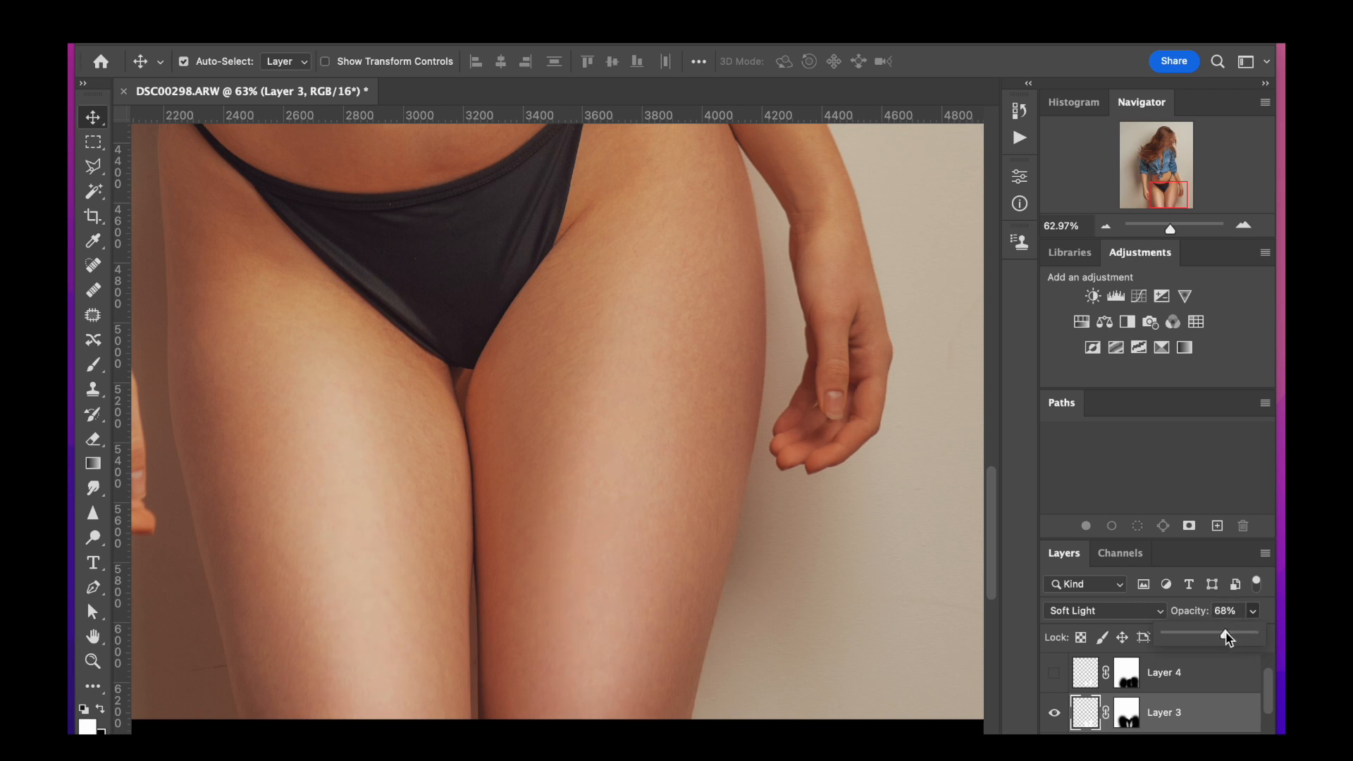
click(1054, 675)
click(1082, 613)
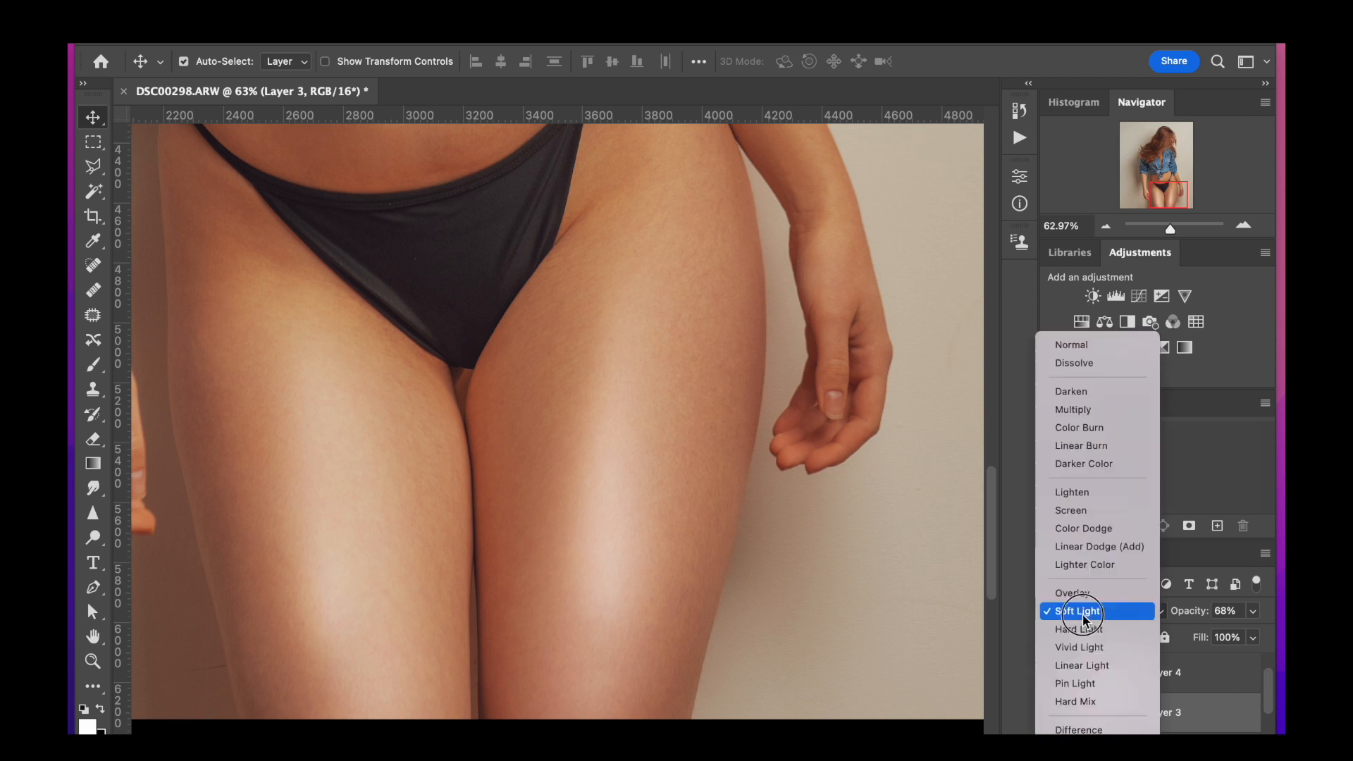
click(1185, 682)
- Compare the thighs with Layer 4 hidden and shown, and set the layer's opacity to 86%
click(1185, 681)
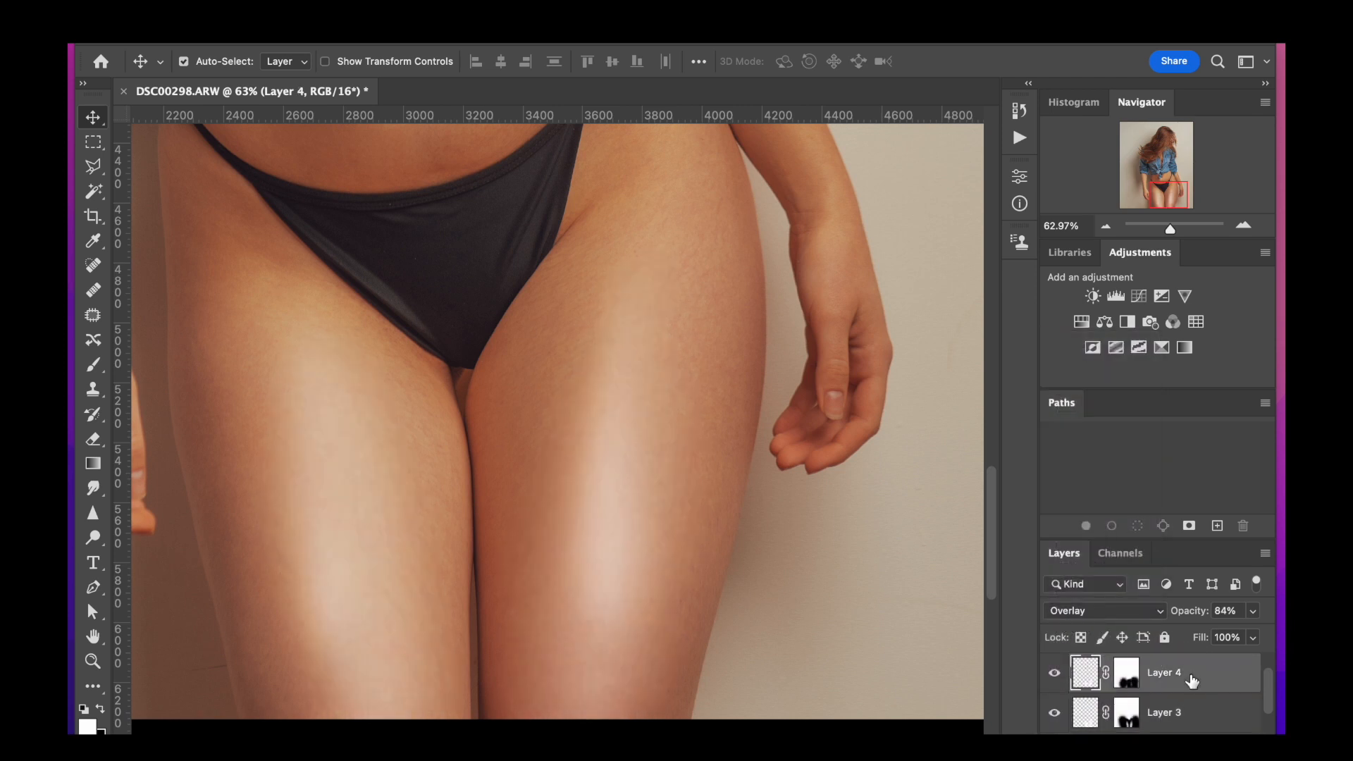
click(1052, 675)
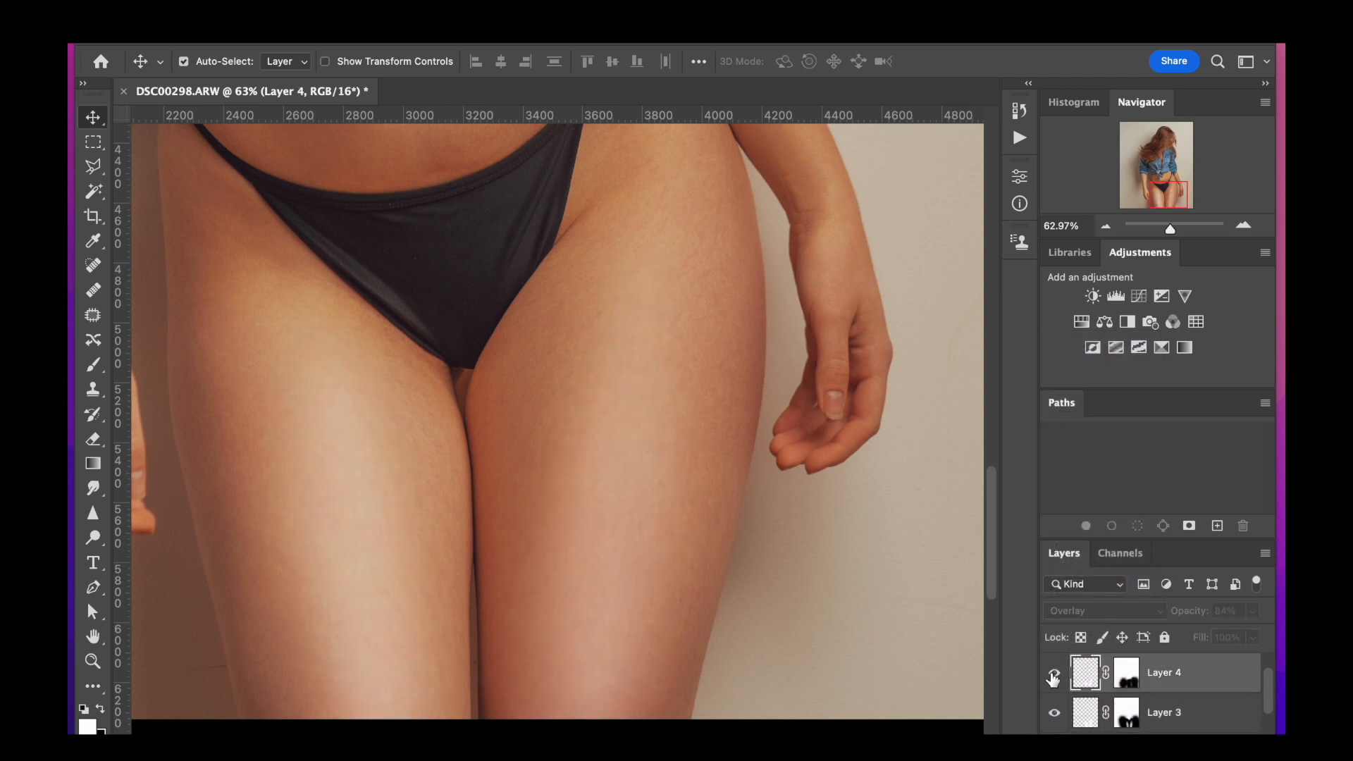
click(1053, 675)
click(1253, 610)
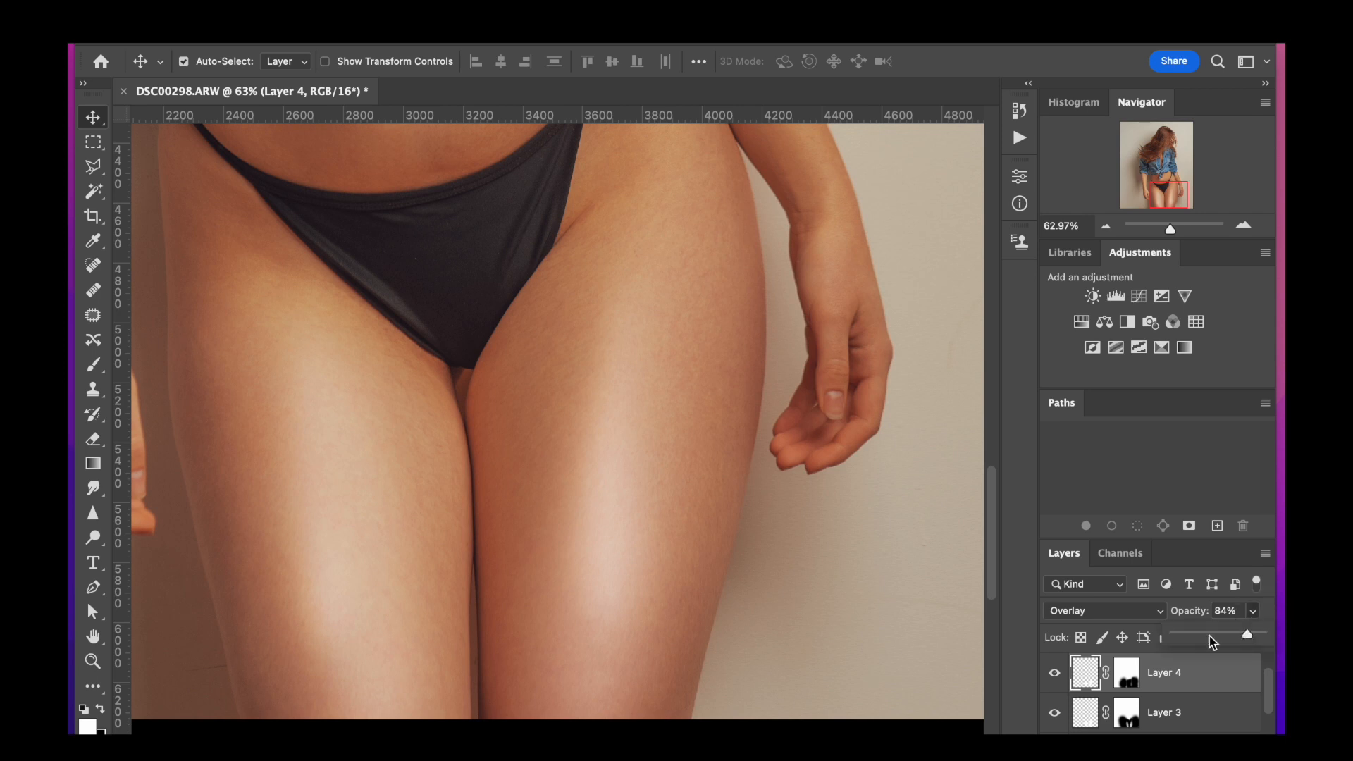
drag(1246, 636, 1249, 636)
scroll(733, 539, down, 3)
scroll(733, 538, down, 1)
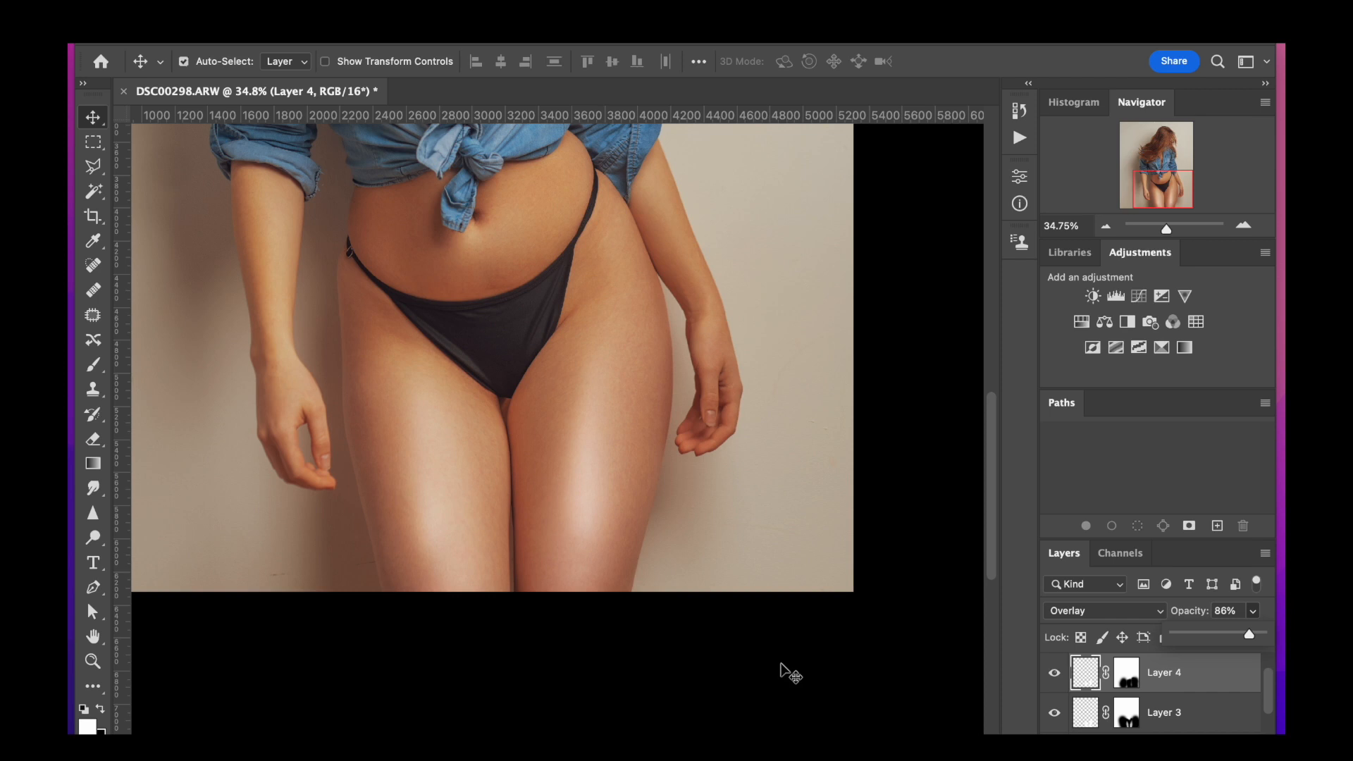
super+click(939, 668)
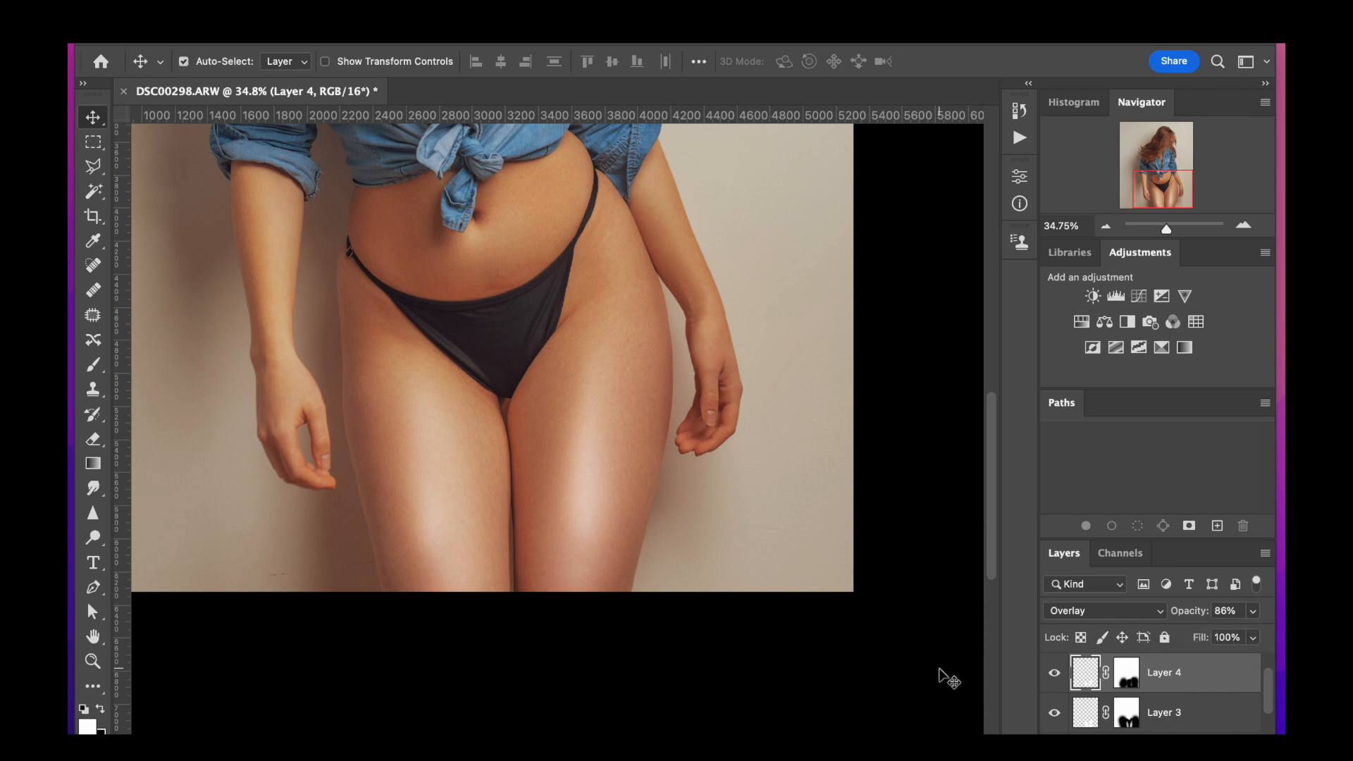
super+click(939, 668)
- Examine the thighs up close with Group 1 hidden and shown to compare before and after the highlights
key(super+0)
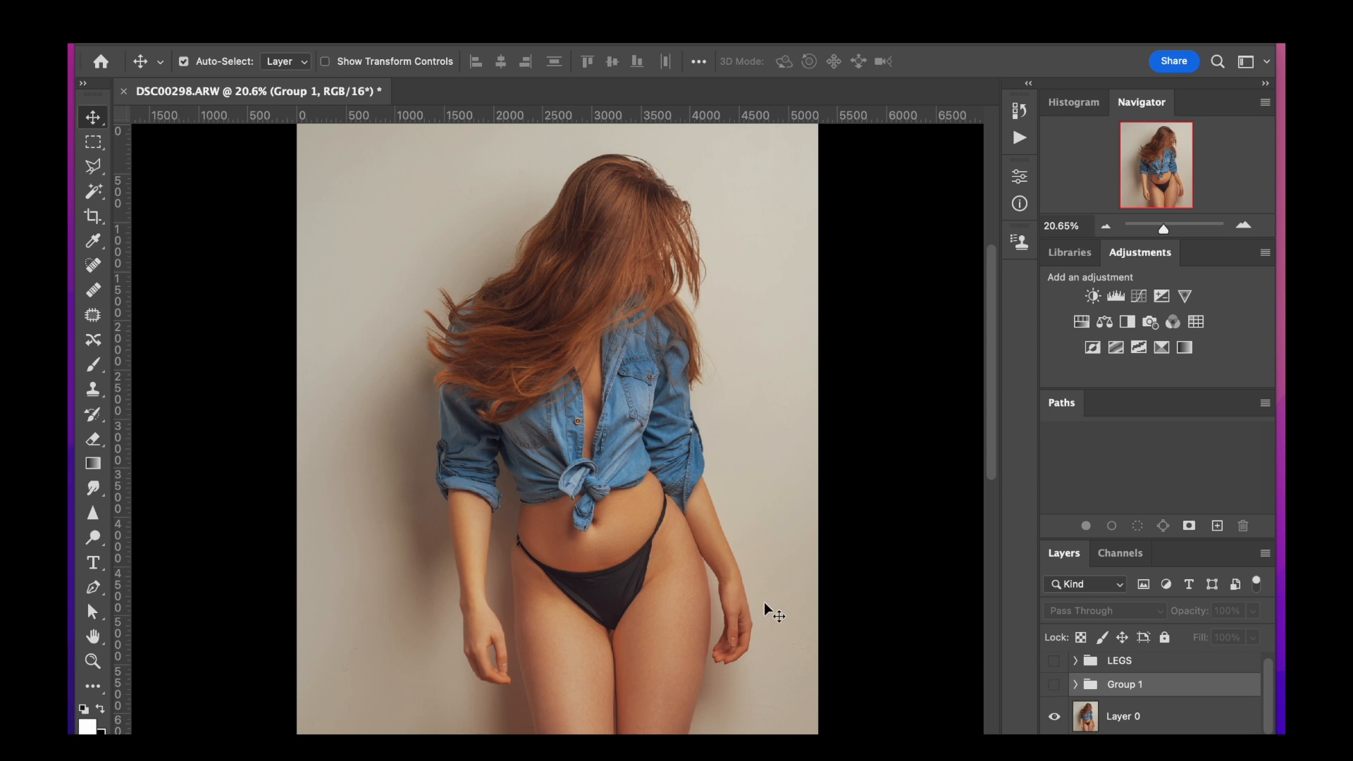
scroll(540, 572, up, 5)
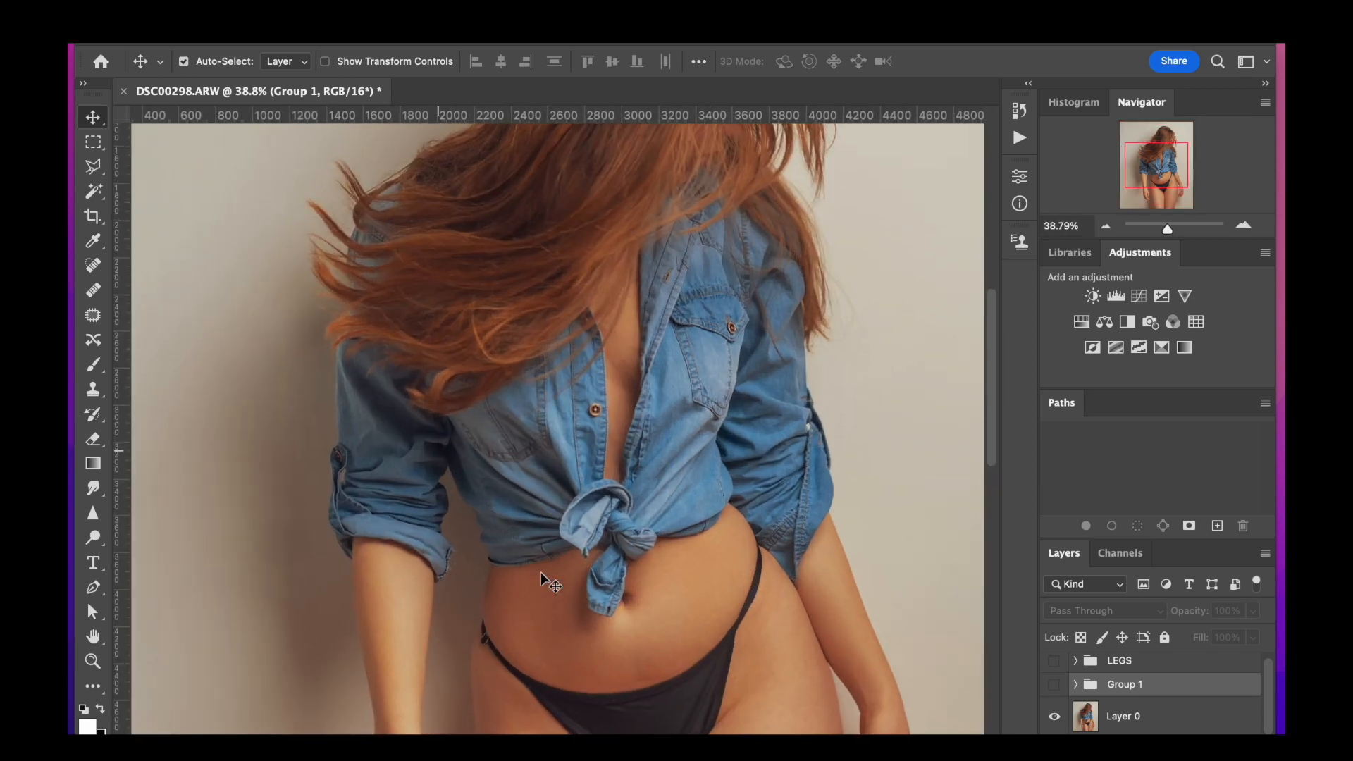
scroll(540, 572, down, 1)
scroll(539, 572, up, 2)
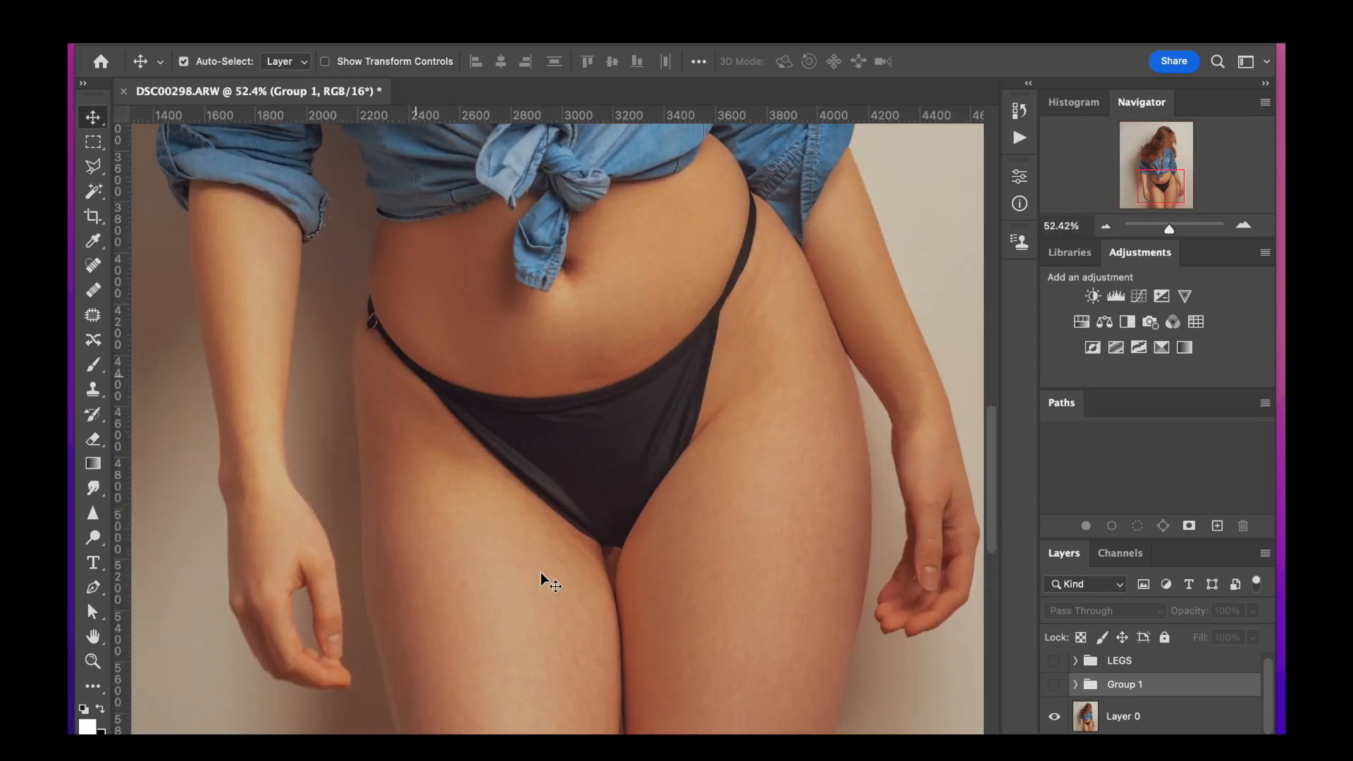
scroll(540, 572, down, 2)
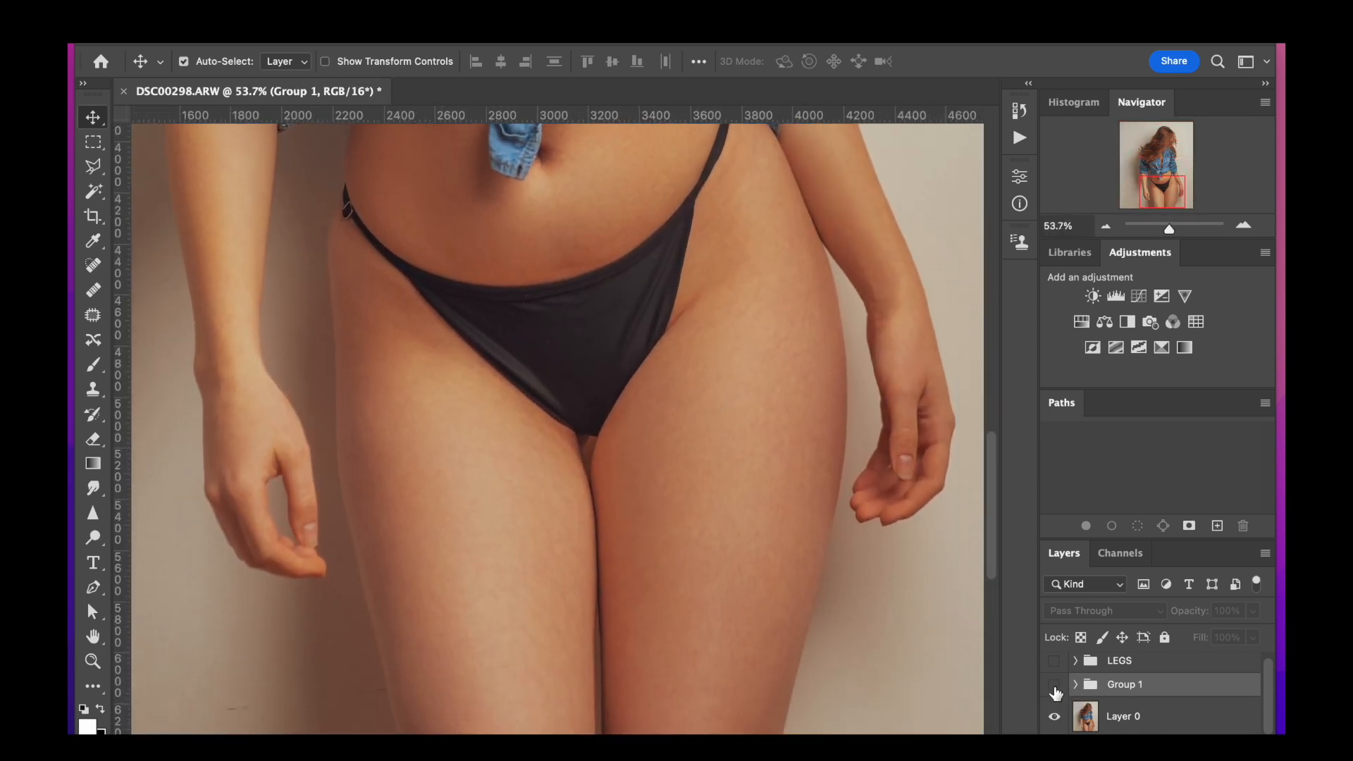
click(1055, 686)
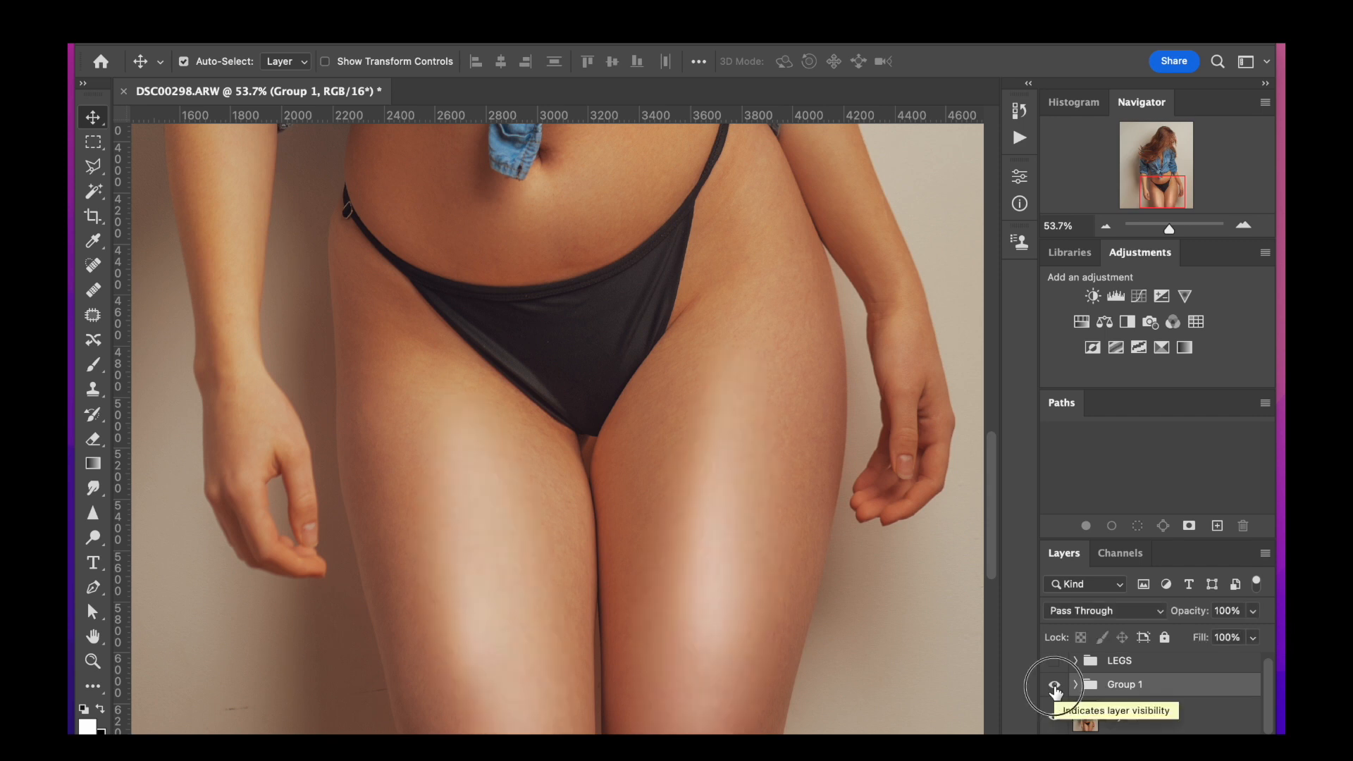
click(1055, 688)
click(1054, 688)
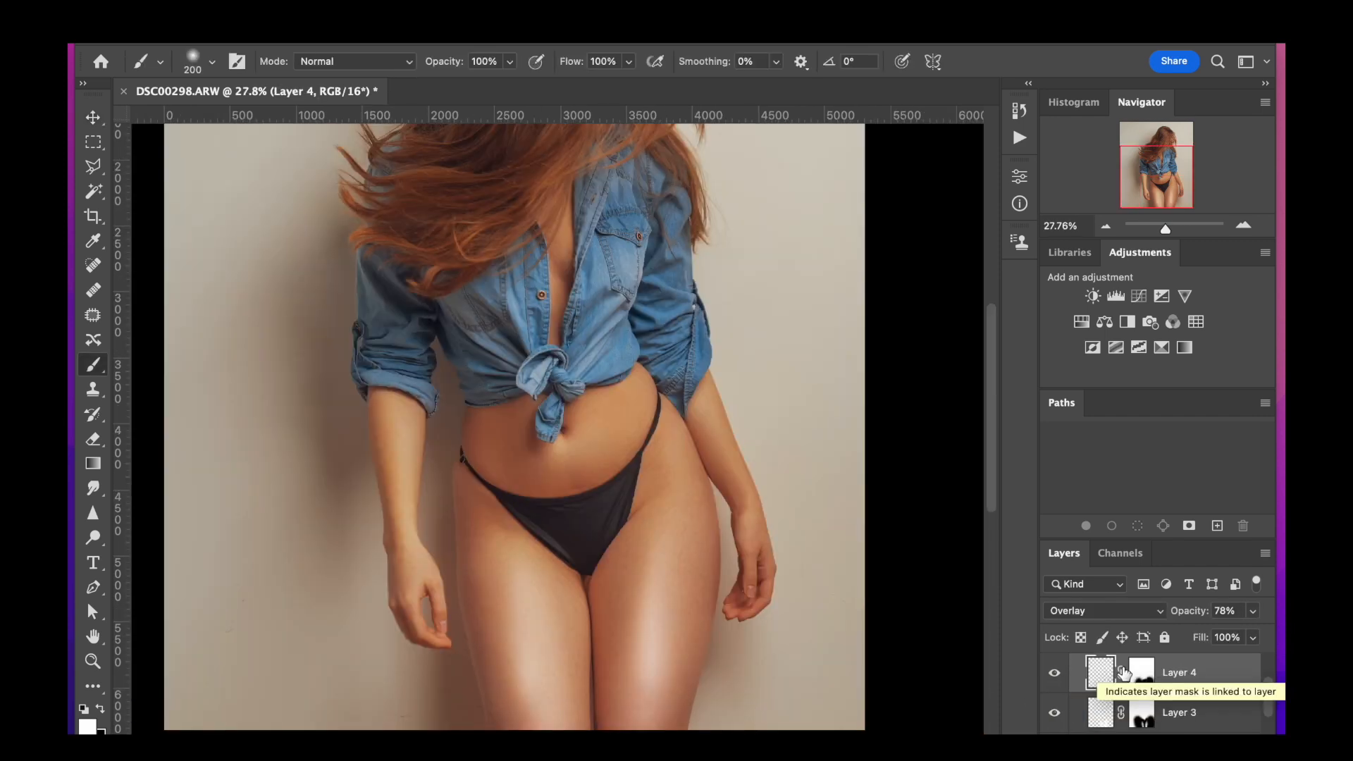
- Collapse Group 1 in the layer stack
scroll(1090, 680, up, 1)
click(1075, 663)
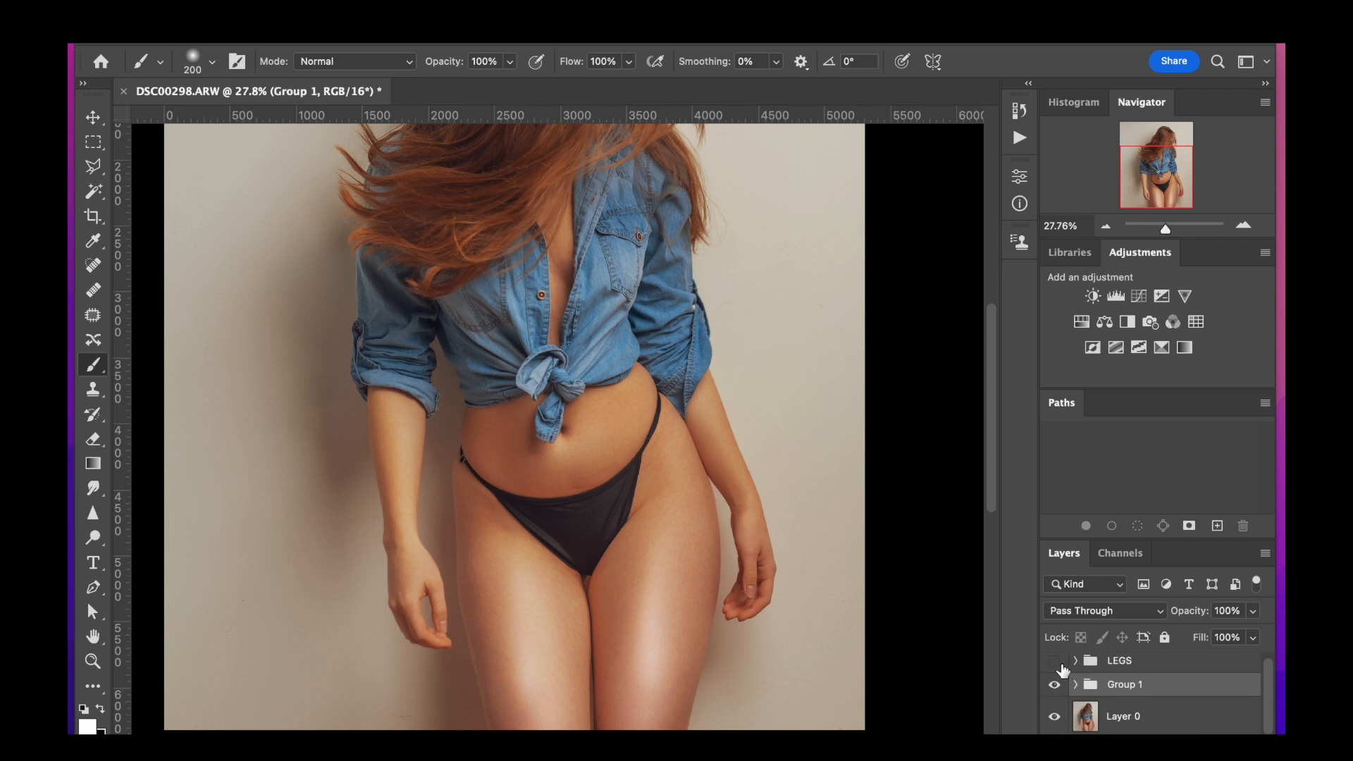